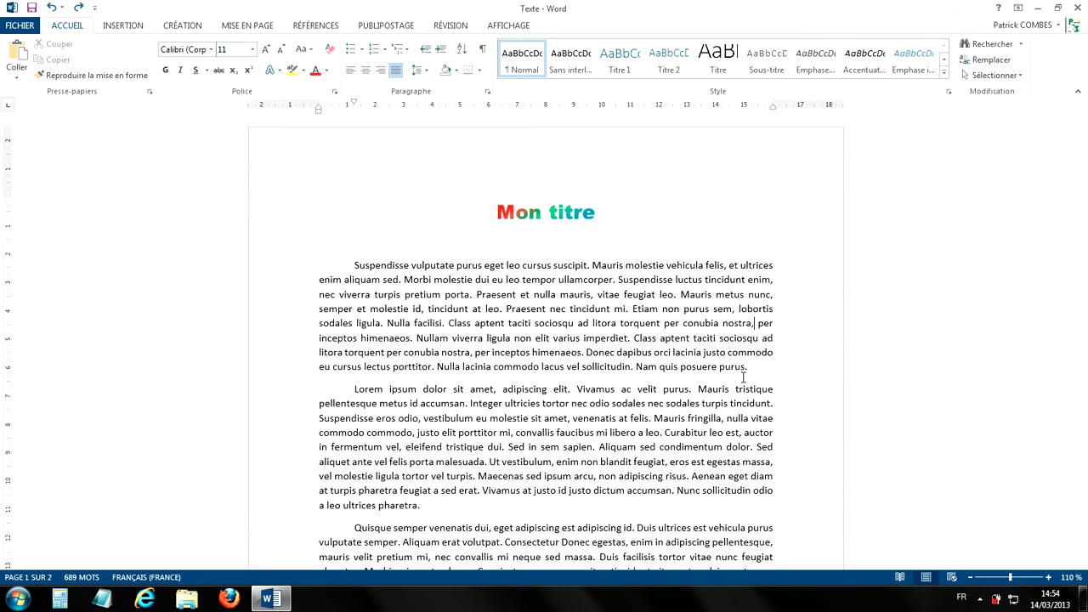
- Add a right border (Bordure droite) to the second body paragraph, the one beginning "Lorem ipsum"
{"action": "scroll", "coordinate": [732, 347], "scroll_direction": "down", "scroll_amount": 8}
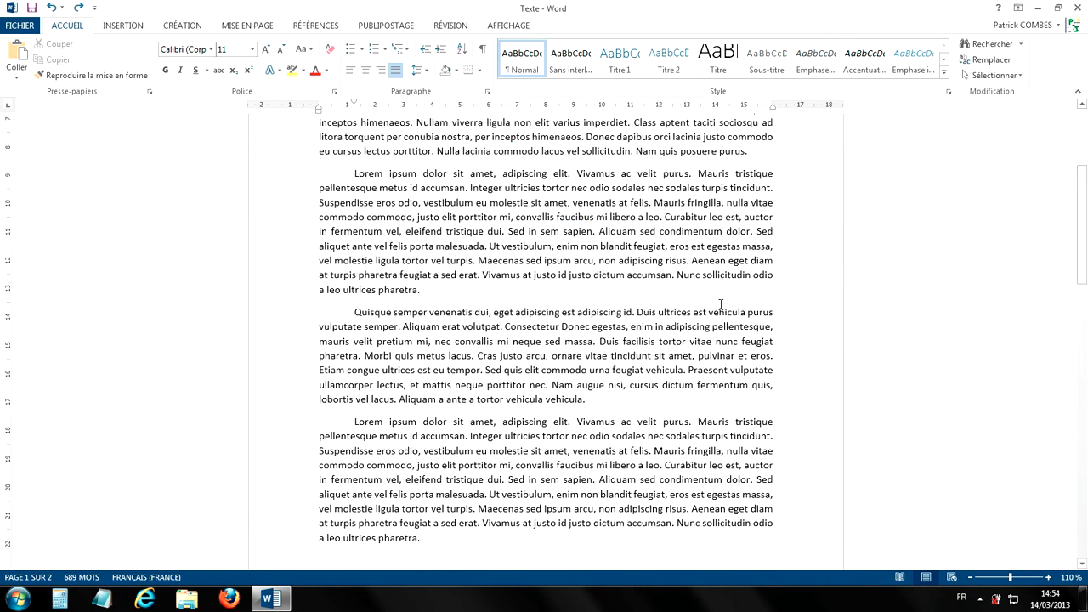
{"action": "scroll", "coordinate": [718, 302], "scroll_direction": "down", "scroll_amount": 5}
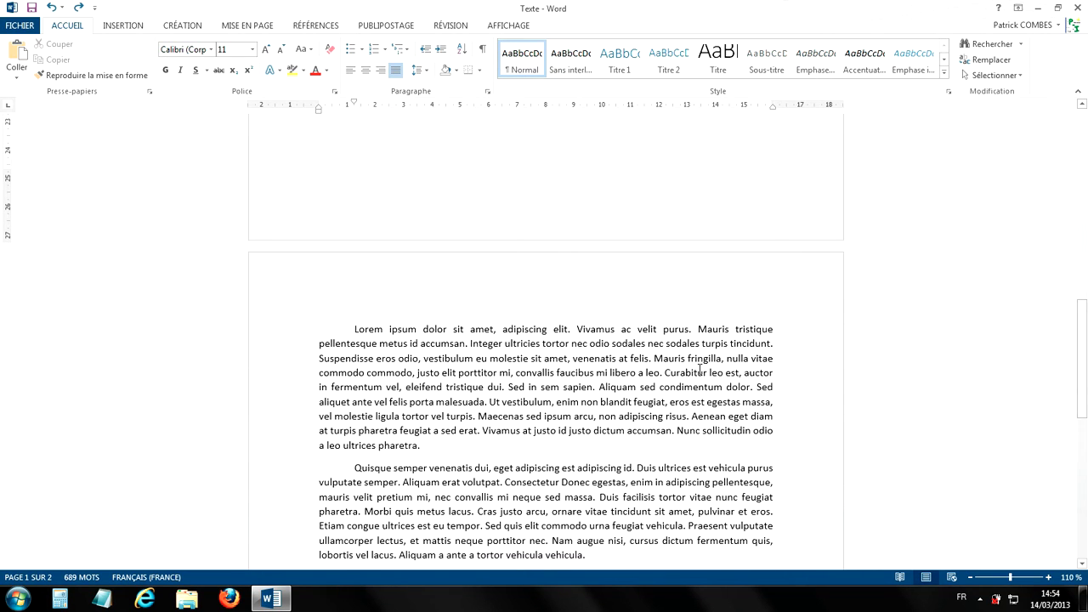
{"action": "scroll", "coordinate": [697, 367], "scroll_direction": "up", "scroll_amount": 3}
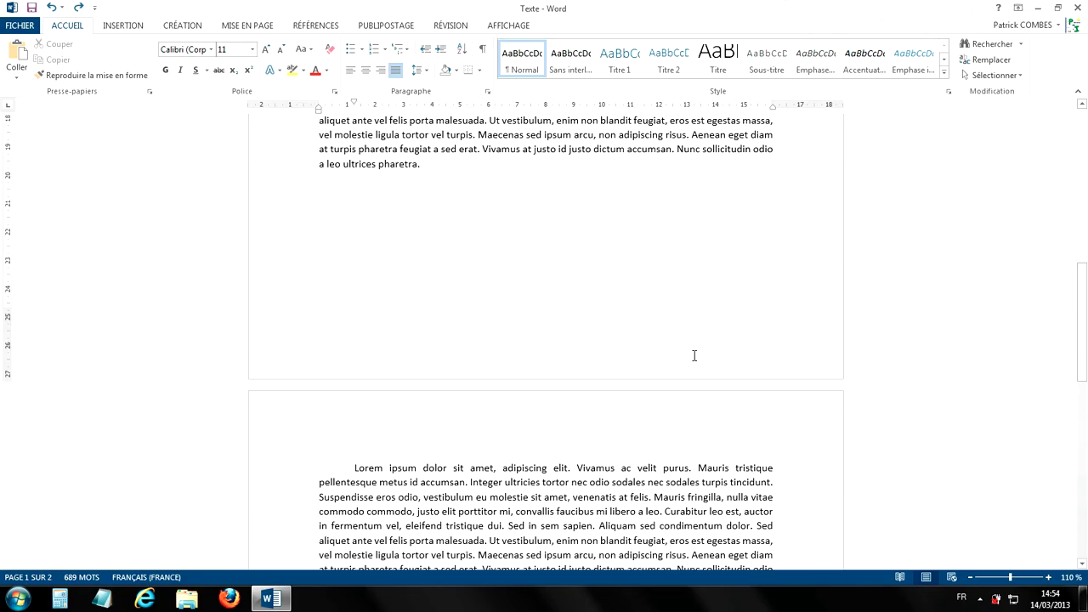
{"action": "scroll", "coordinate": [695, 335], "scroll_direction": "up", "scroll_amount": 11}
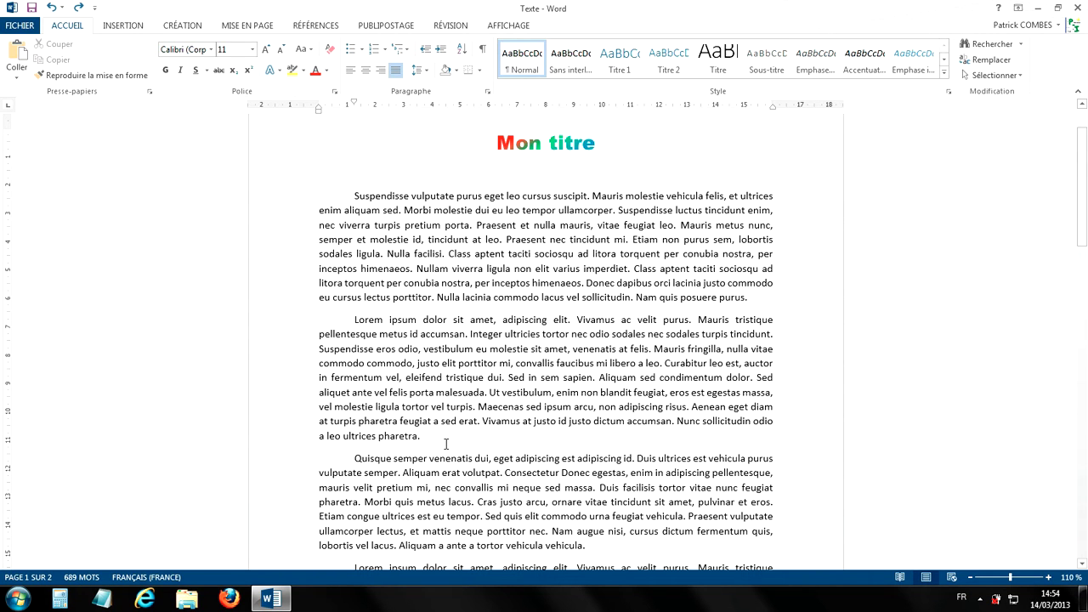
{"action": "left_click_drag", "start_coordinate": [433, 437], "coordinate": [358, 331]}
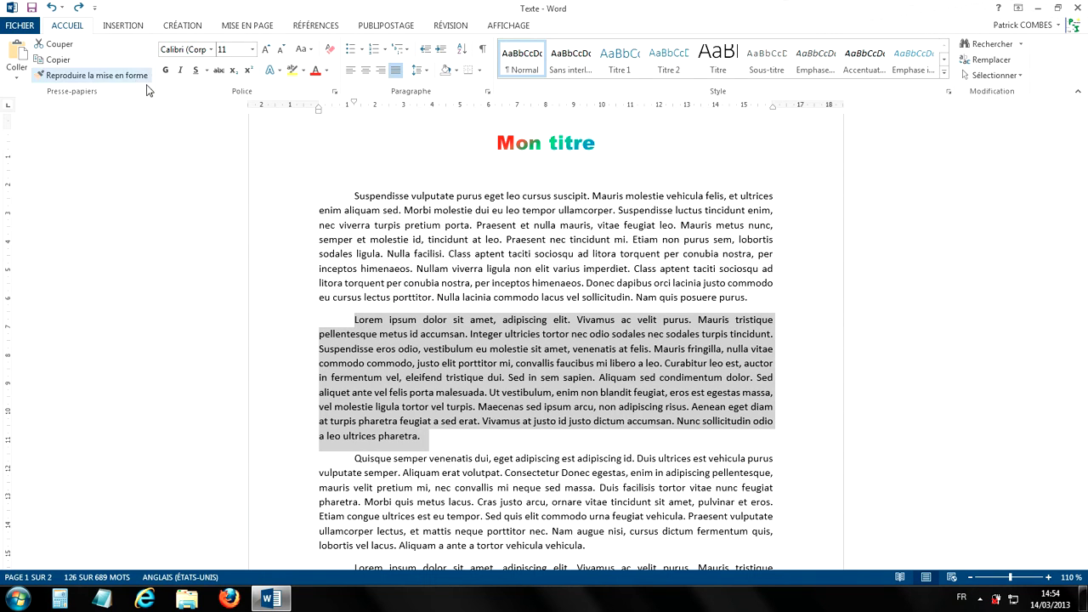
{"action": "left_click", "coordinate": [480, 71]}
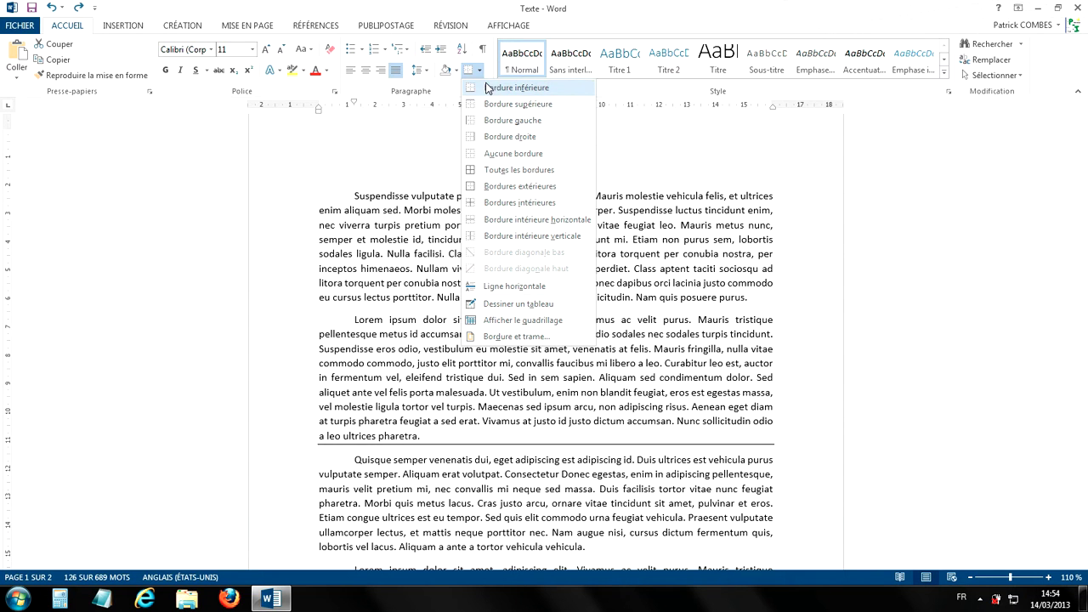
{"action": "left_click", "coordinate": [514, 140]}
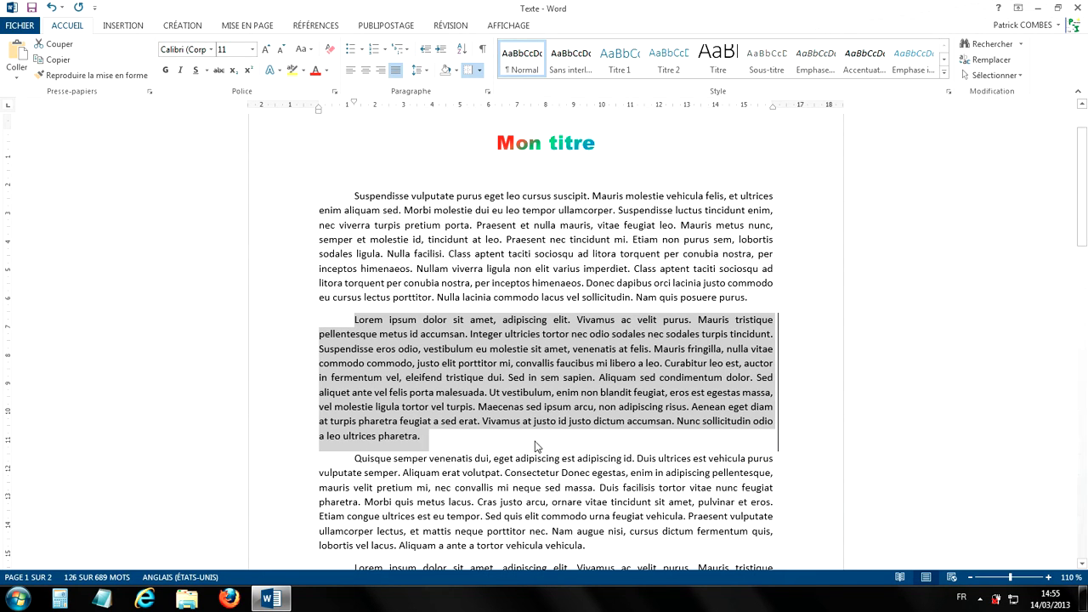
- Frame the selected paragraph with outside borders (Bordures extérieures) and clear the text selection
{"action": "left_click", "coordinate": [480, 71]}
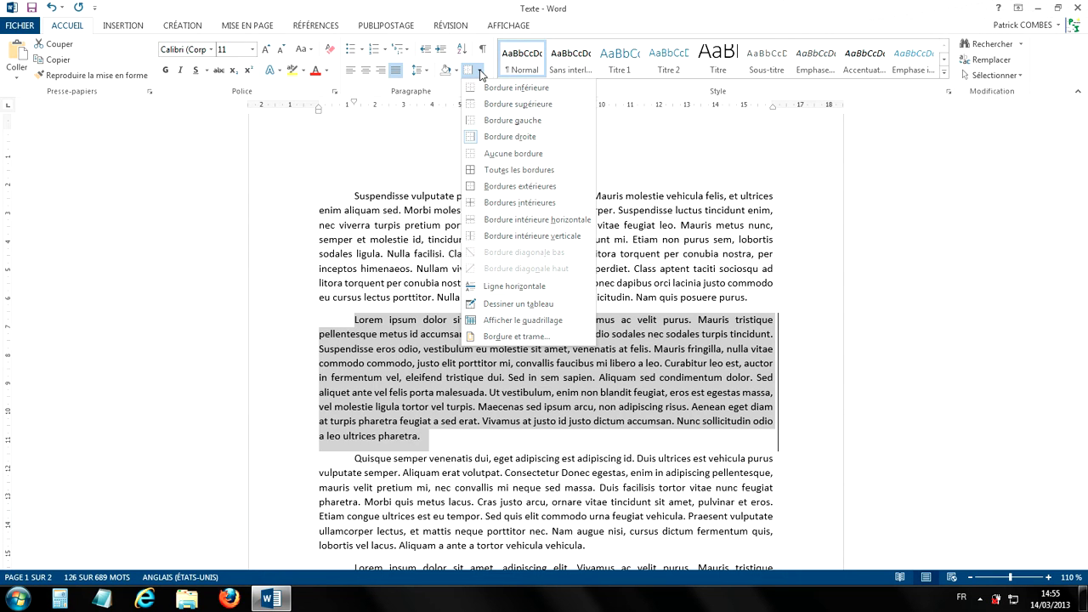
{"action": "left_click", "coordinate": [500, 187]}
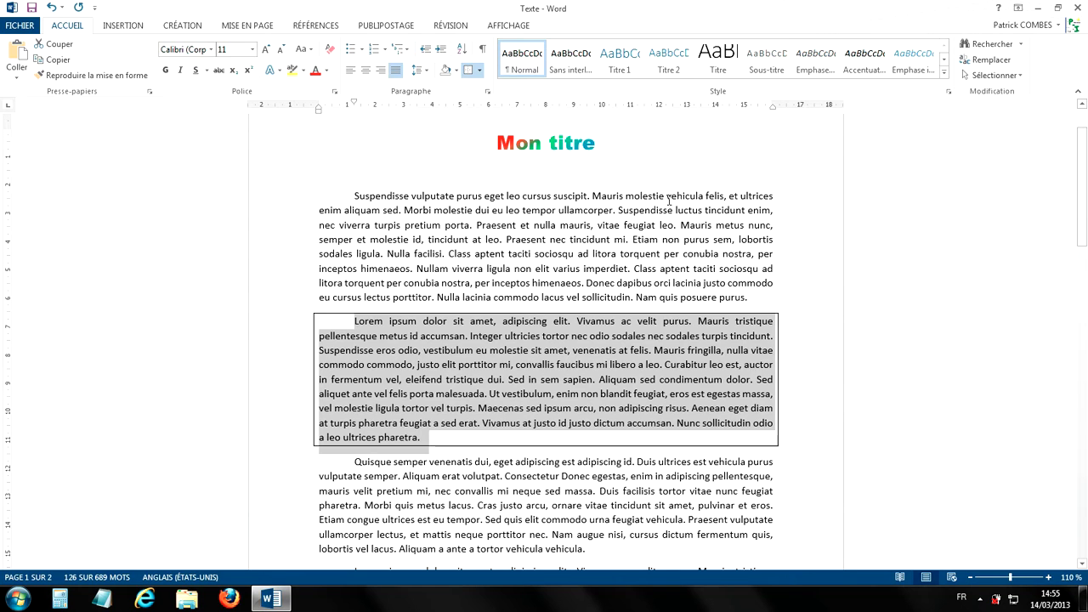
{"action": "left_click", "coordinate": [669, 239]}
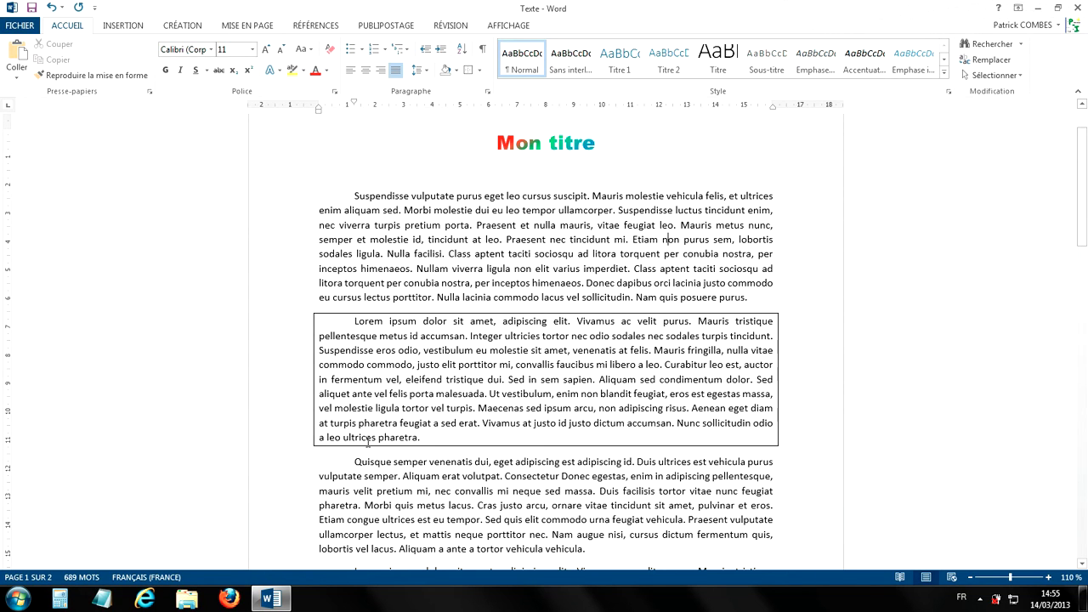
- Select the framed second paragraph and remove all of its borders with Aucune bordure
{"action": "left_click", "coordinate": [422, 437]}
{"action": "left_click_drag", "start_coordinate": [409, 434], "coordinate": [358, 327]}
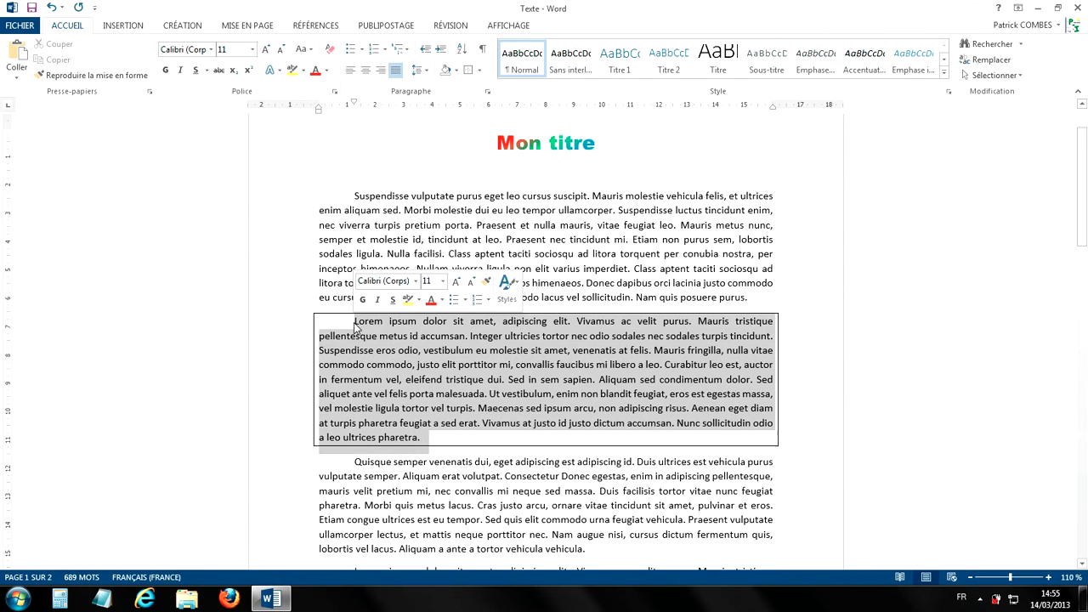
{"action": "left_click", "coordinate": [480, 71]}
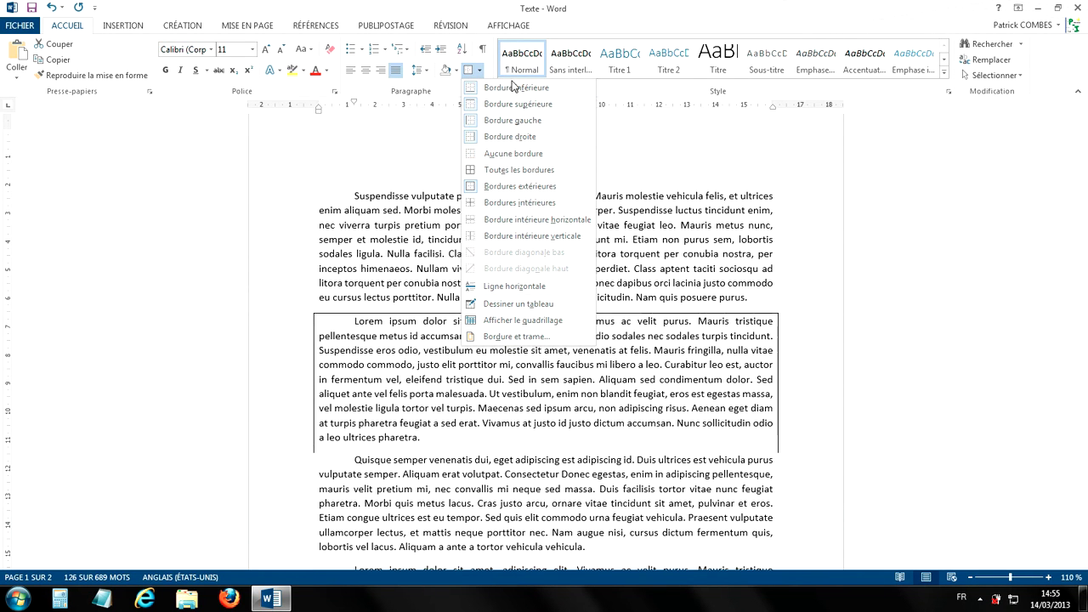
{"action": "left_click", "coordinate": [514, 156]}
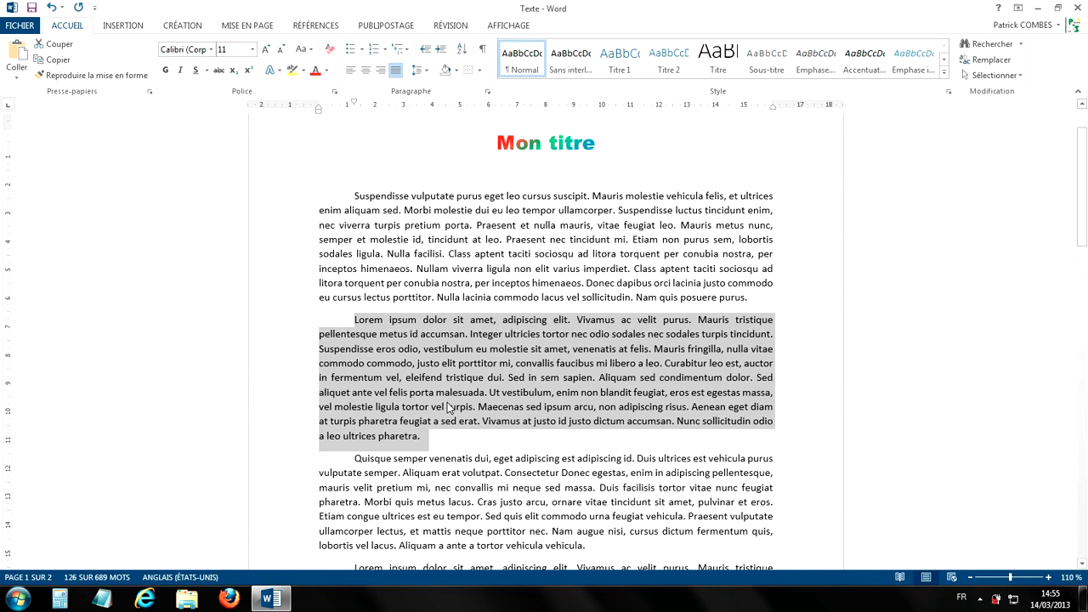
- In the Bordure et trame settings, give the selected paragraph an Ombre border with the fine dashed line style
{"action": "left_click", "coordinate": [481, 72]}
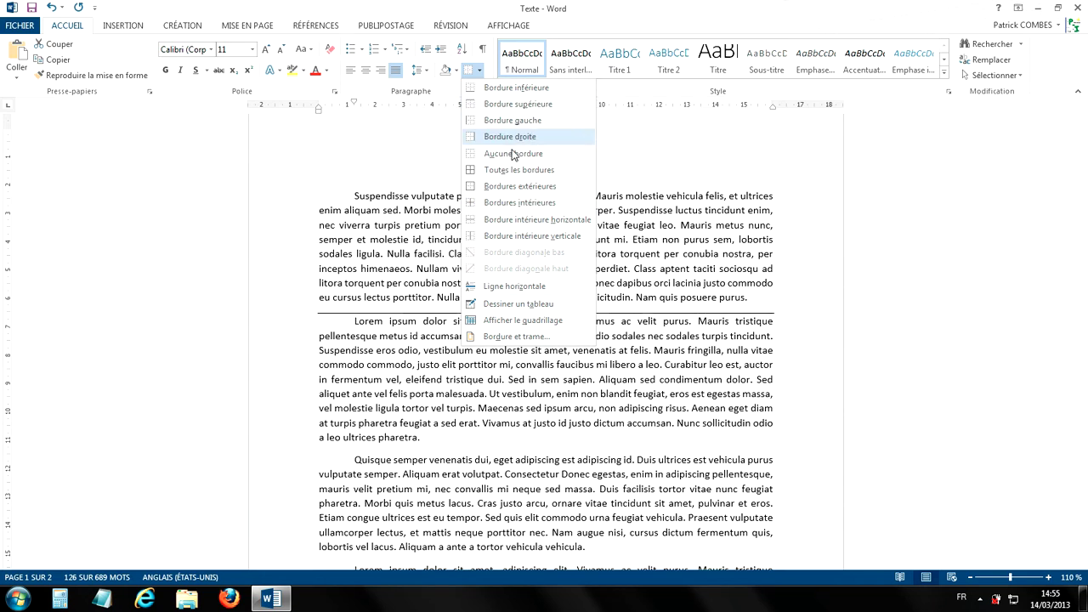
{"action": "left_click", "coordinate": [512, 337]}
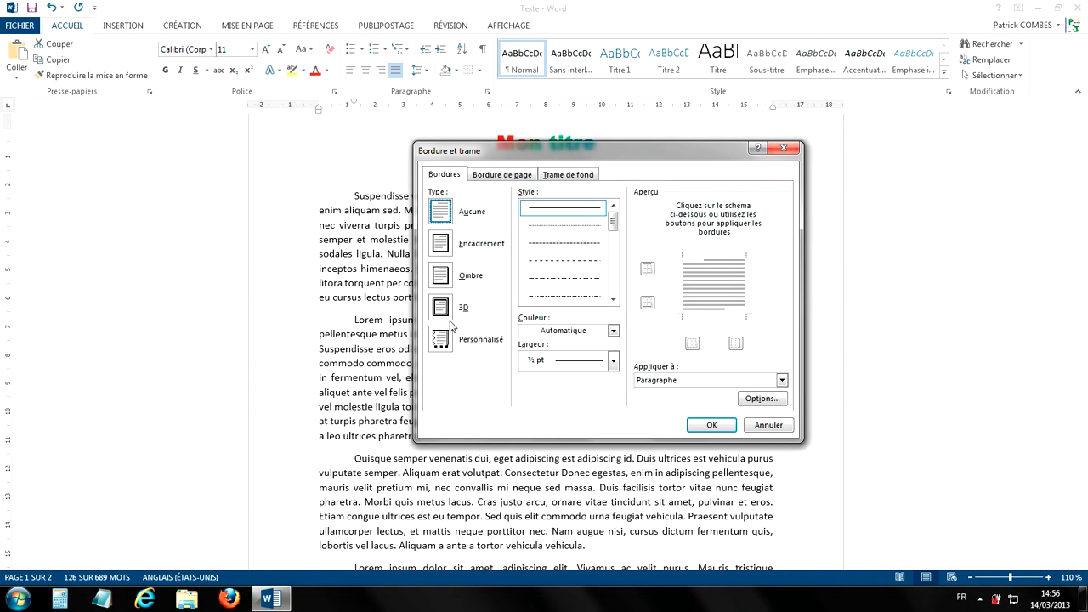
{"action": "left_click", "coordinate": [442, 246]}
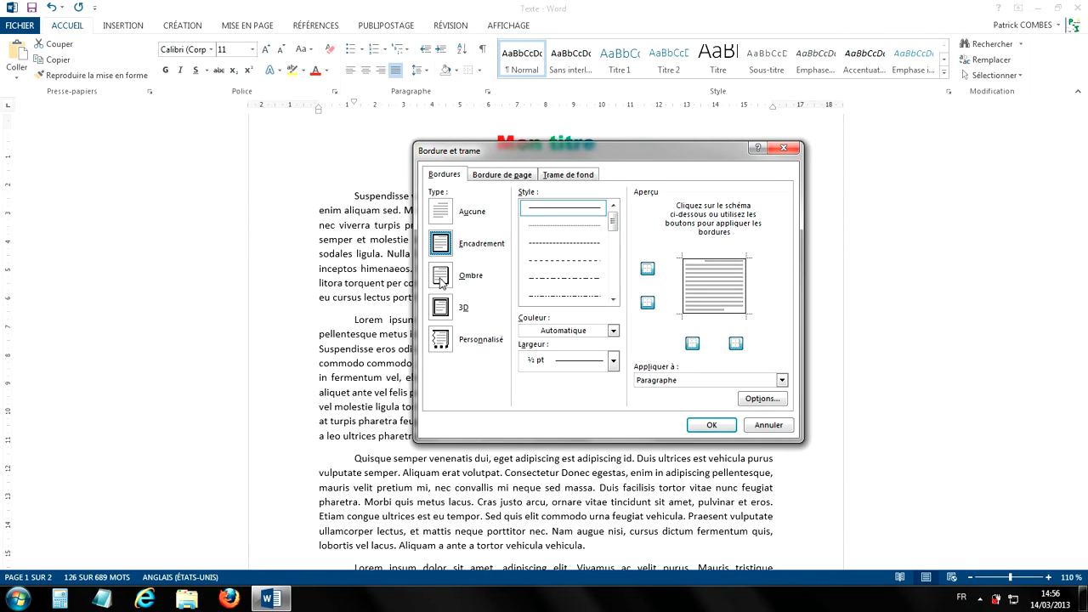
{"action": "left_click", "coordinate": [441, 282]}
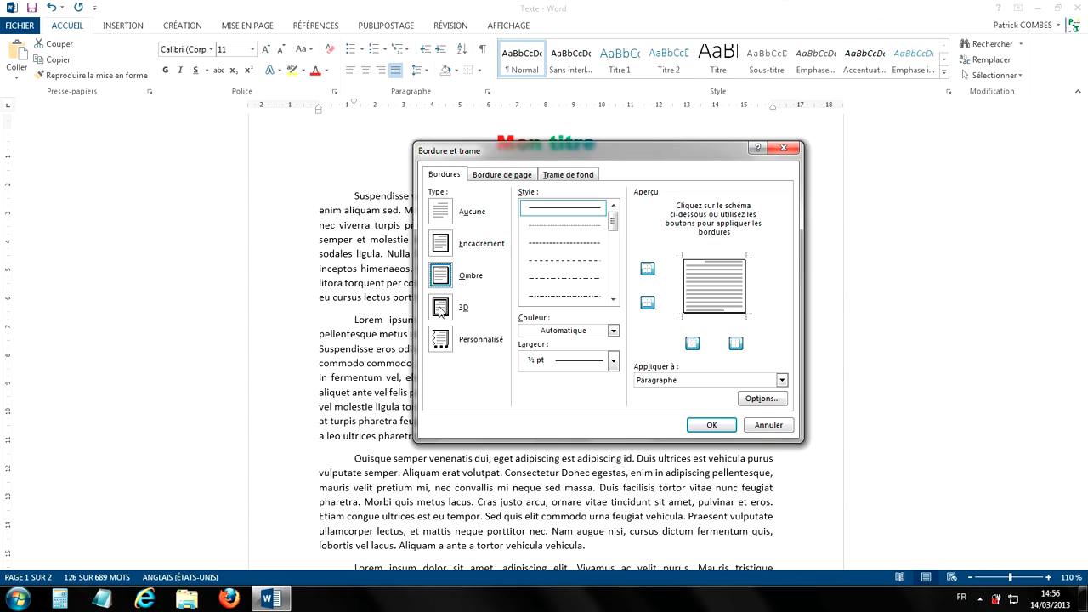
{"action": "left_click", "coordinate": [440, 308]}
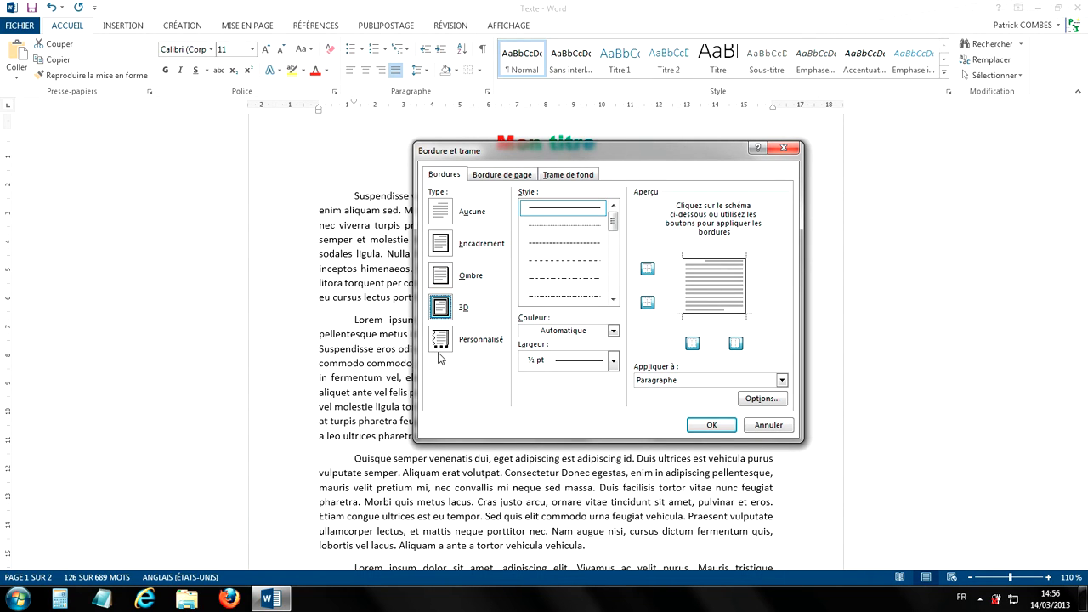
{"action": "left_click", "coordinate": [443, 282]}
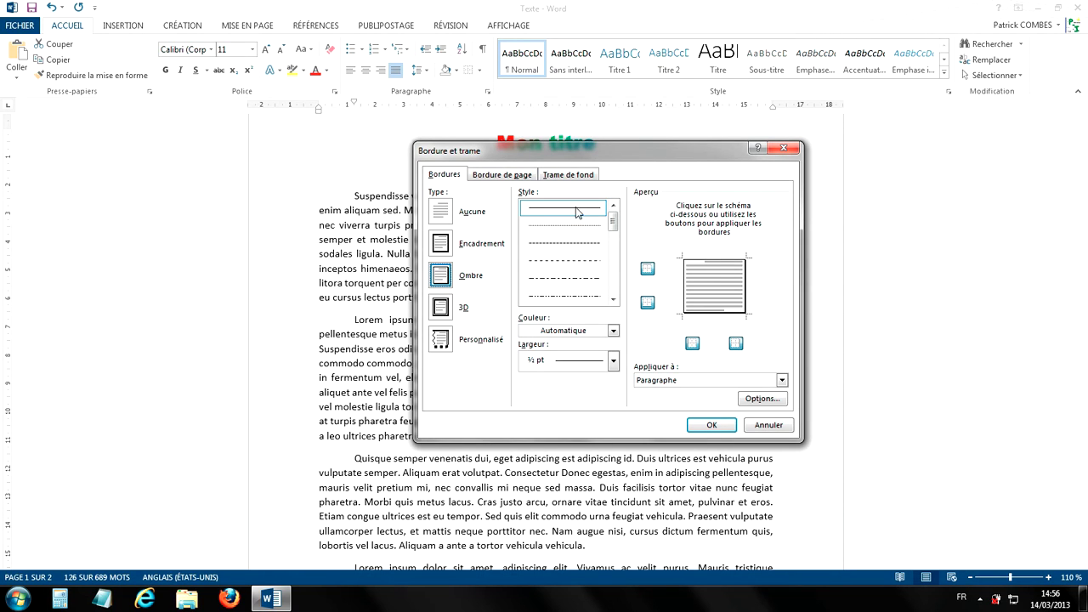
{"action": "left_click", "coordinate": [544, 244]}
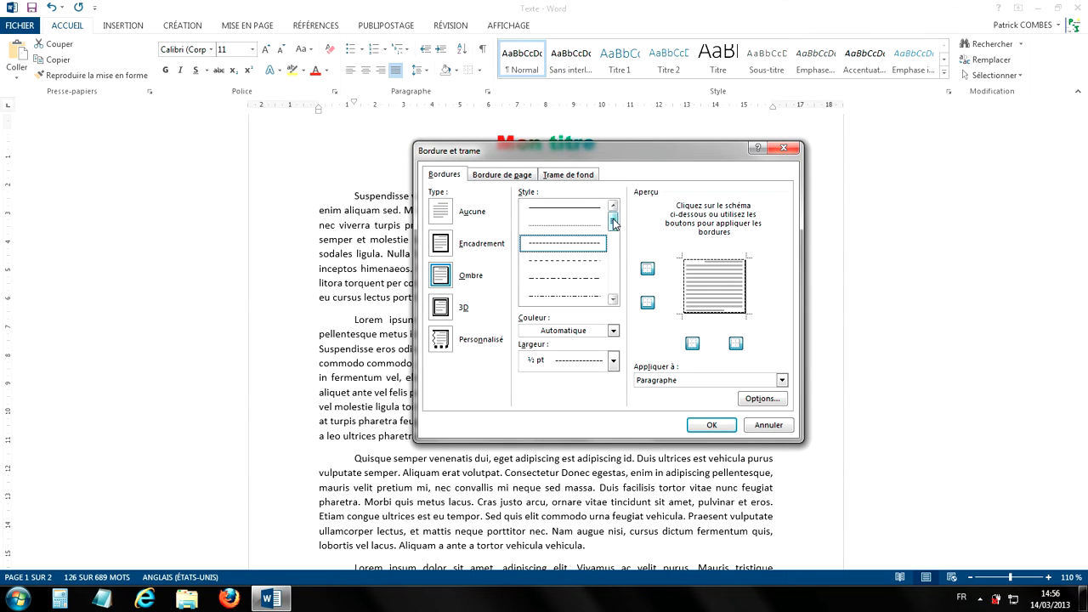
{"action": "mouse_move", "coordinate": [613, 220]}
{"action": "left_mouse_down"}
{"action": "mouse_move", "coordinate": [614, 282]}
{"action": "mouse_move", "coordinate": [614, 234]}
{"action": "left_mouse_up"}
- Set the border colour to a custom dark green with RGB values 42, 173, 35
{"action": "left_click", "coordinate": [613, 331]}
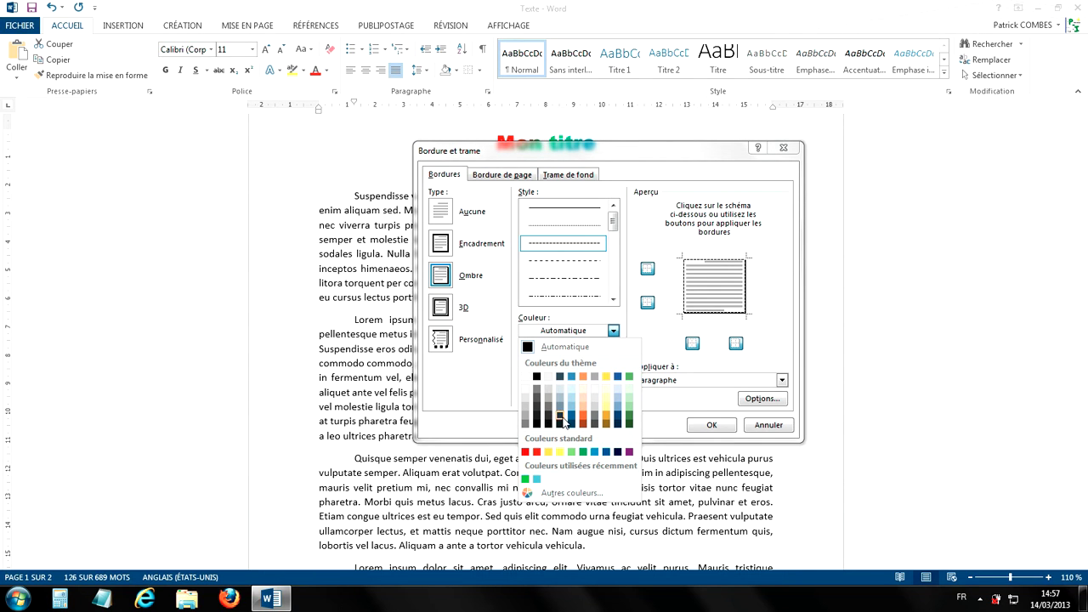
{"action": "left_click", "coordinate": [554, 499]}
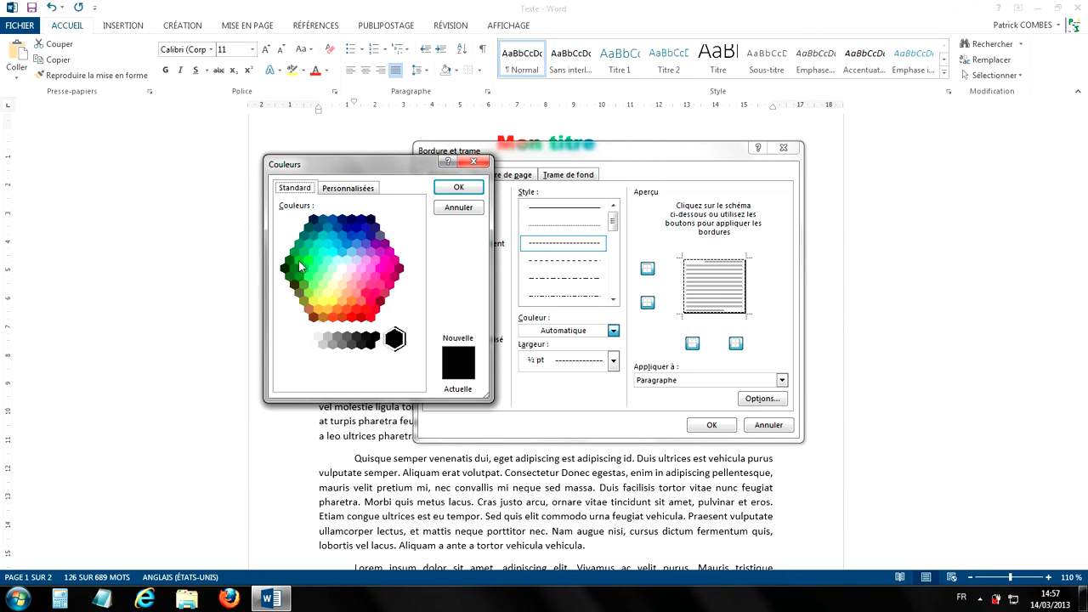
{"action": "left_click", "coordinate": [333, 254]}
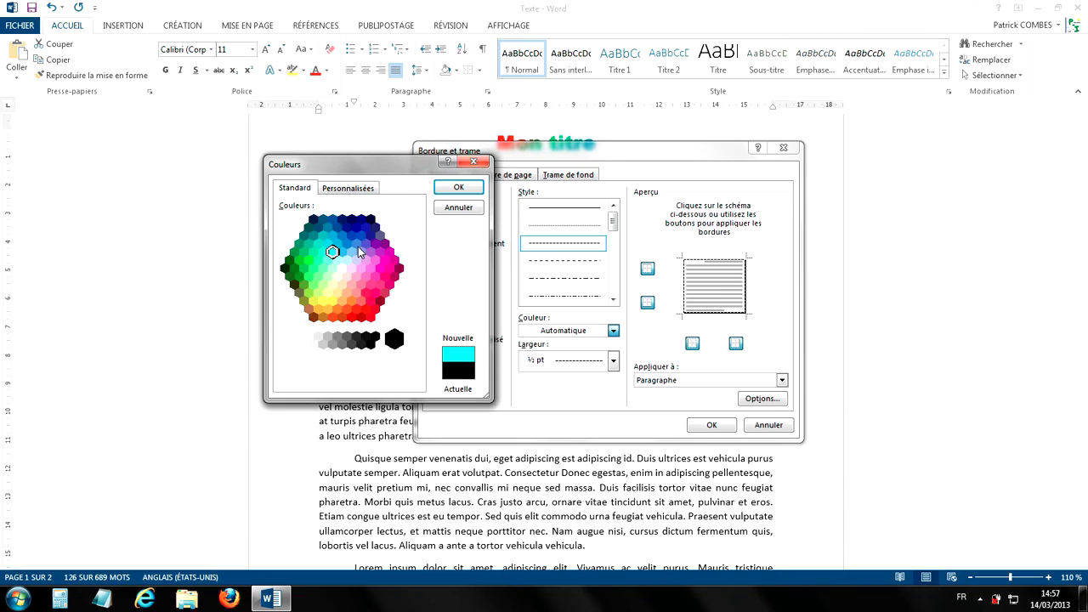
{"action": "left_click", "coordinate": [357, 244]}
{"action": "left_click", "coordinate": [342, 251]}
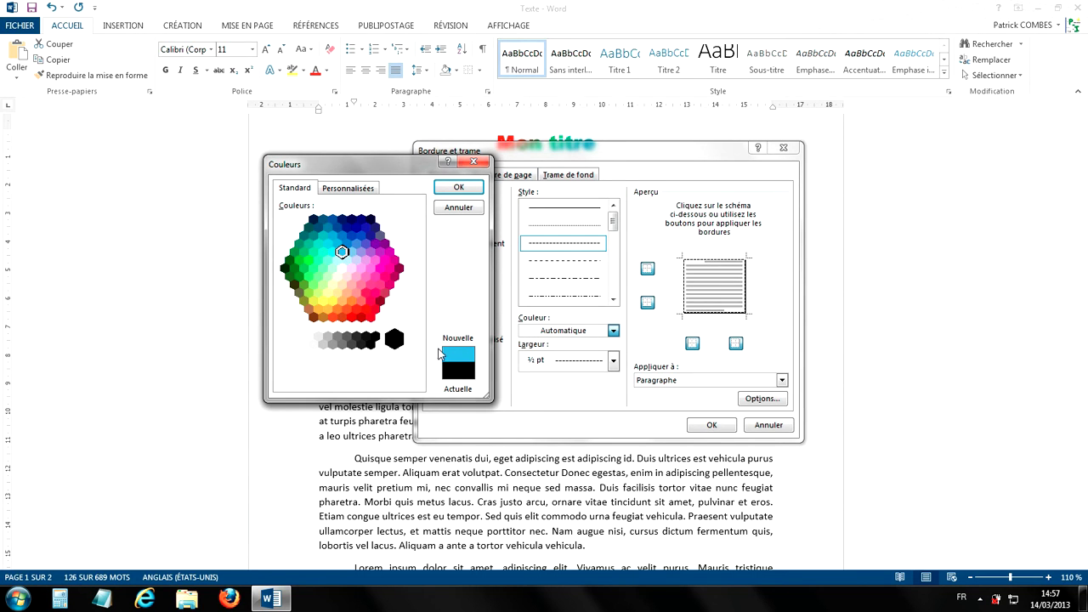
{"action": "left_click", "coordinate": [366, 293]}
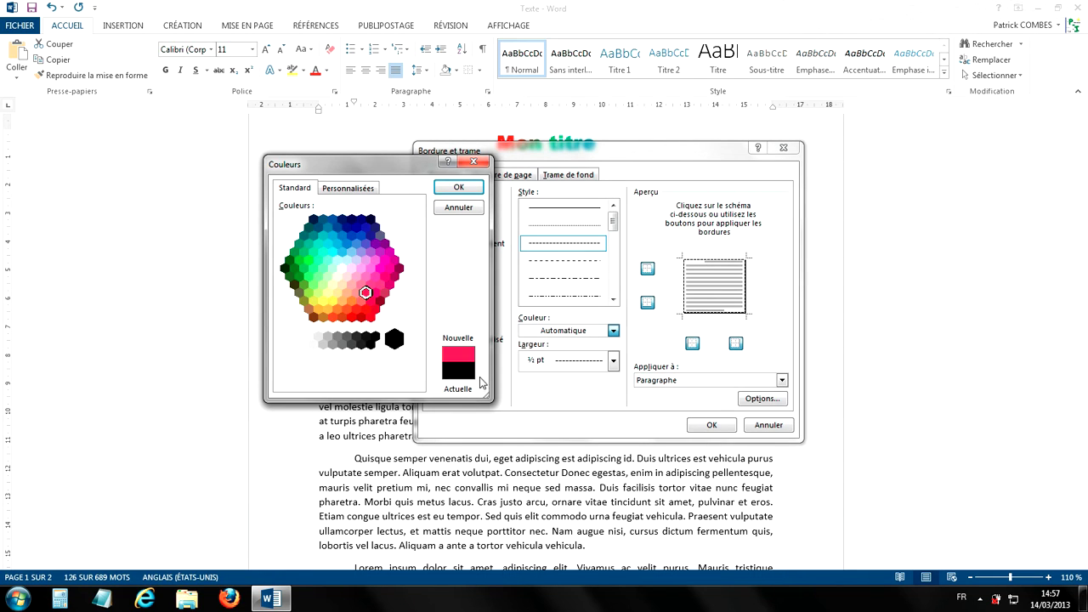
{"action": "left_click", "coordinate": [356, 308]}
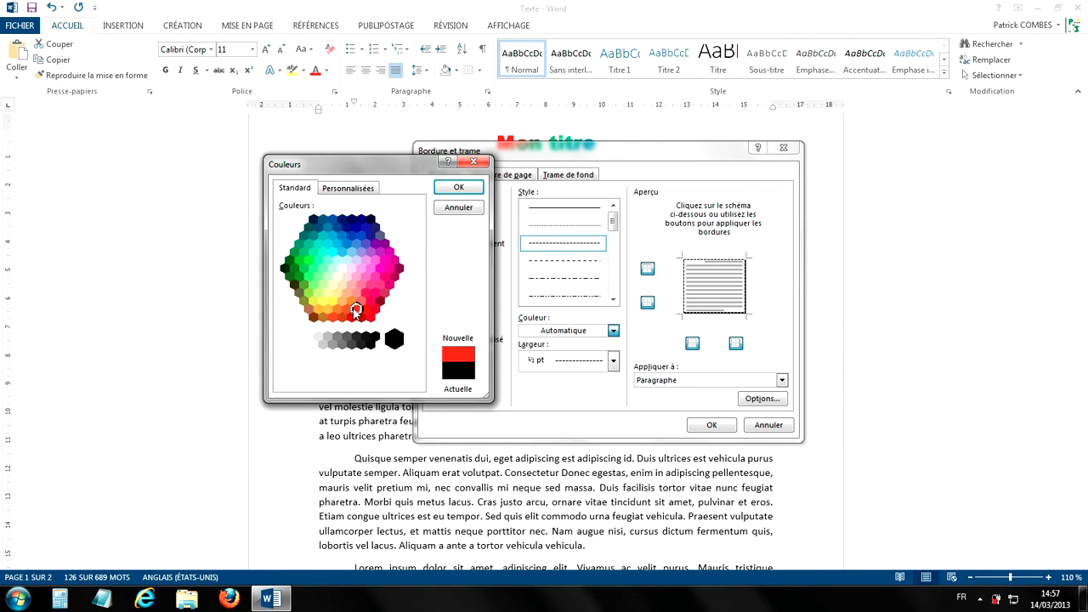
{"action": "left_click", "coordinate": [347, 188]}
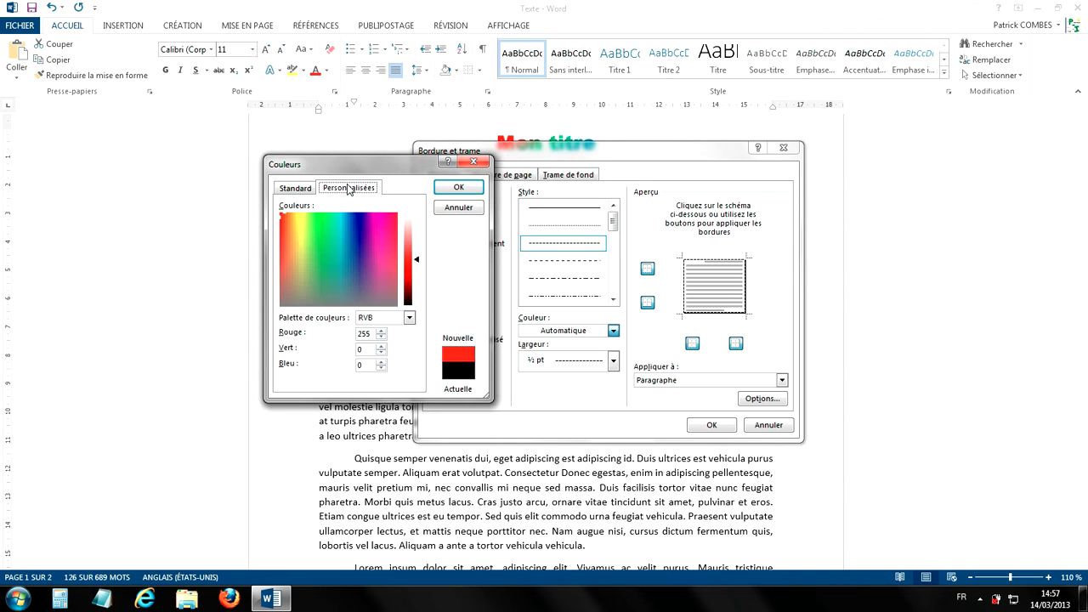
{"action": "left_click", "coordinate": [318, 245]}
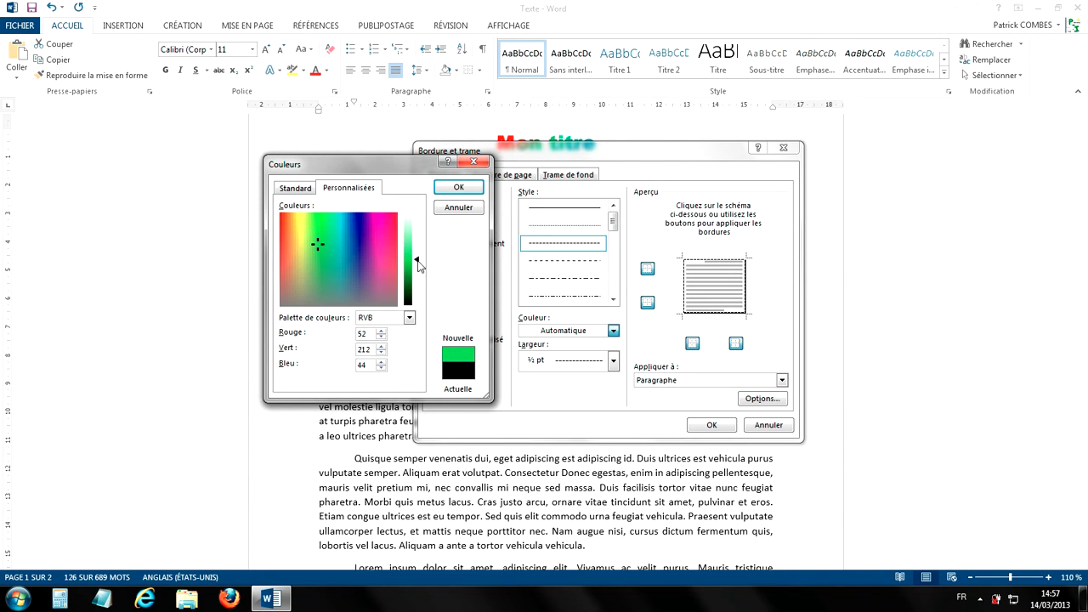
{"action": "mouse_move", "coordinate": [417, 265]}
{"action": "left_mouse_down"}
{"action": "mouse_move", "coordinate": [417, 234]}
{"action": "mouse_move", "coordinate": [417, 273]}
{"action": "left_mouse_up"}
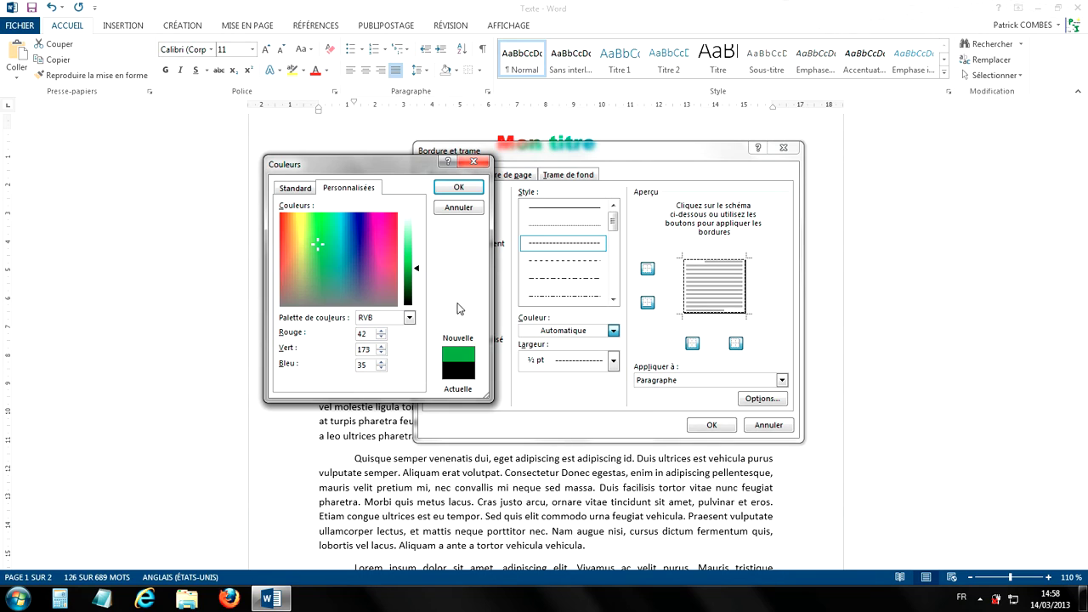
{"action": "left_click", "coordinate": [459, 187]}
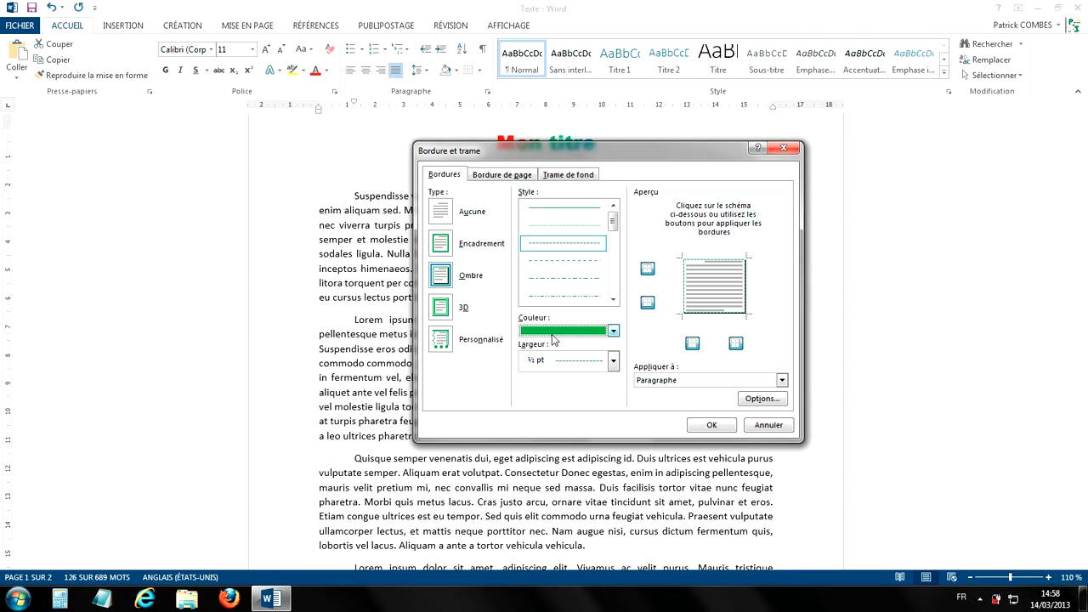
- Set the border width to 1 ½ pt, apply the border to the paragraph, and clear the text selection
{"action": "left_click", "coordinate": [613, 362]}
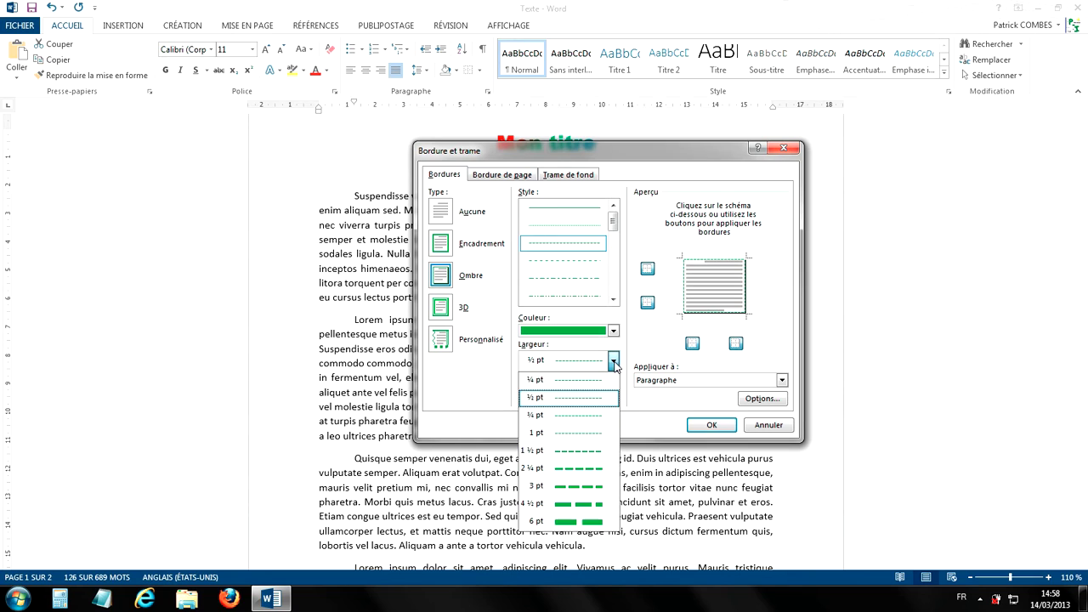
{"action": "left_click", "coordinate": [595, 451]}
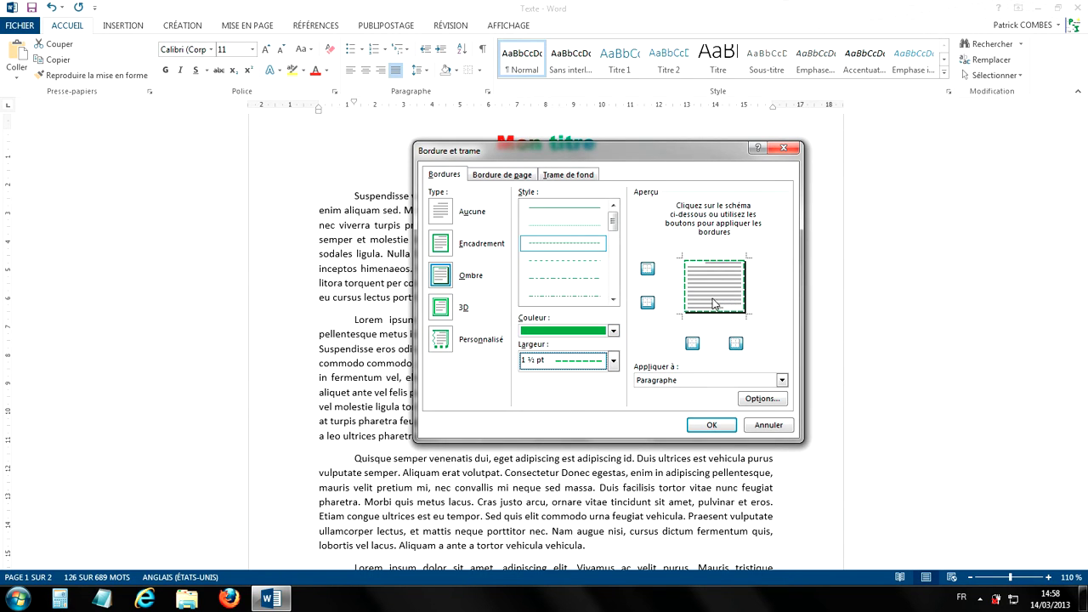
{"action": "left_click", "coordinate": [712, 425]}
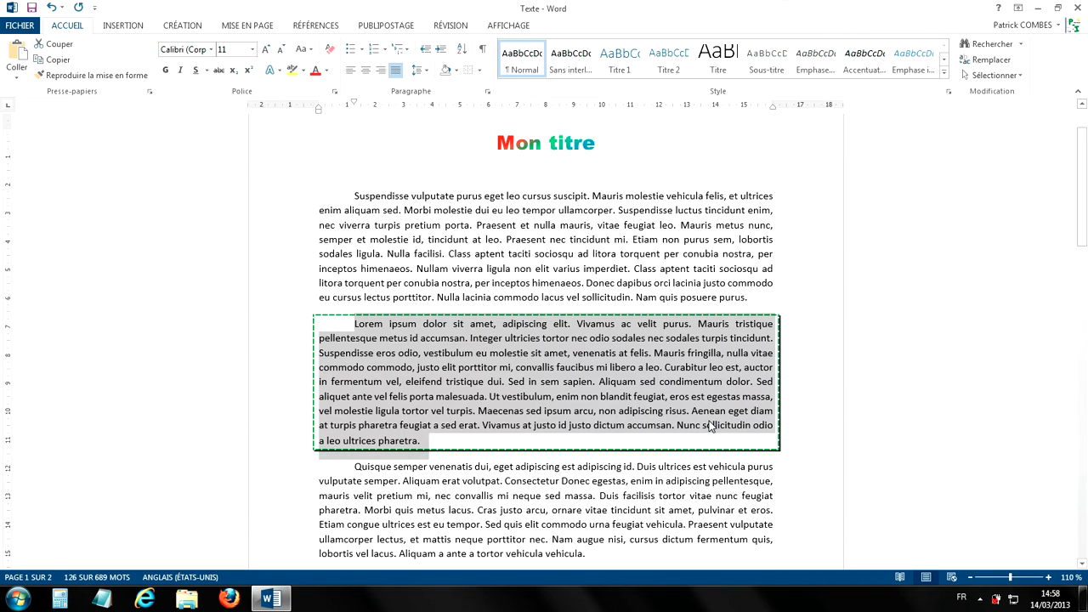
{"action": "left_click", "coordinate": [686, 254]}
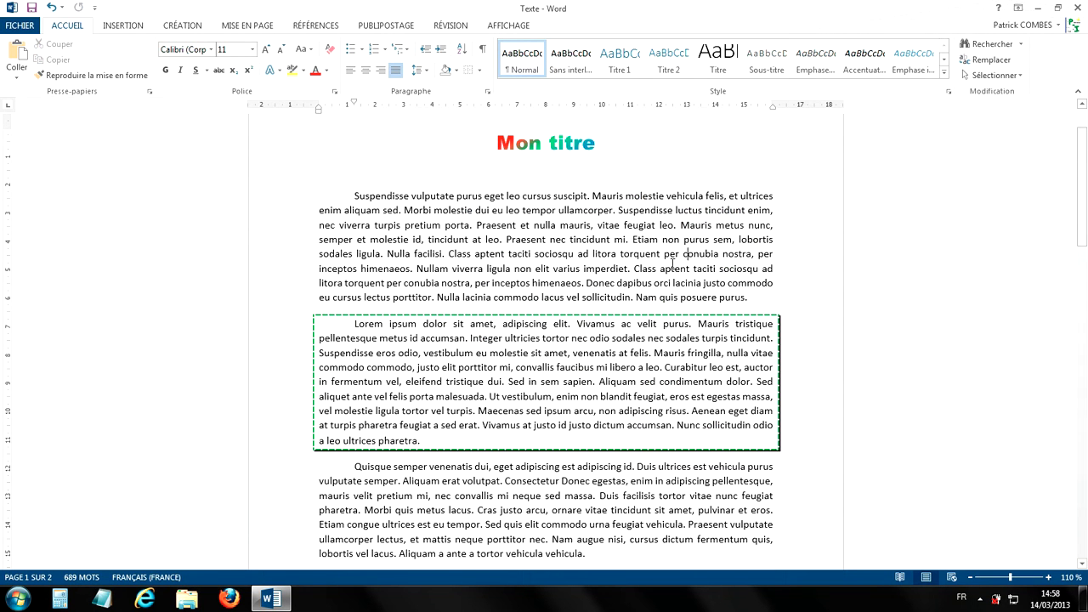
{"action": "scroll", "coordinate": [530, 378], "scroll_direction": "up", "scroll_amount": 8}
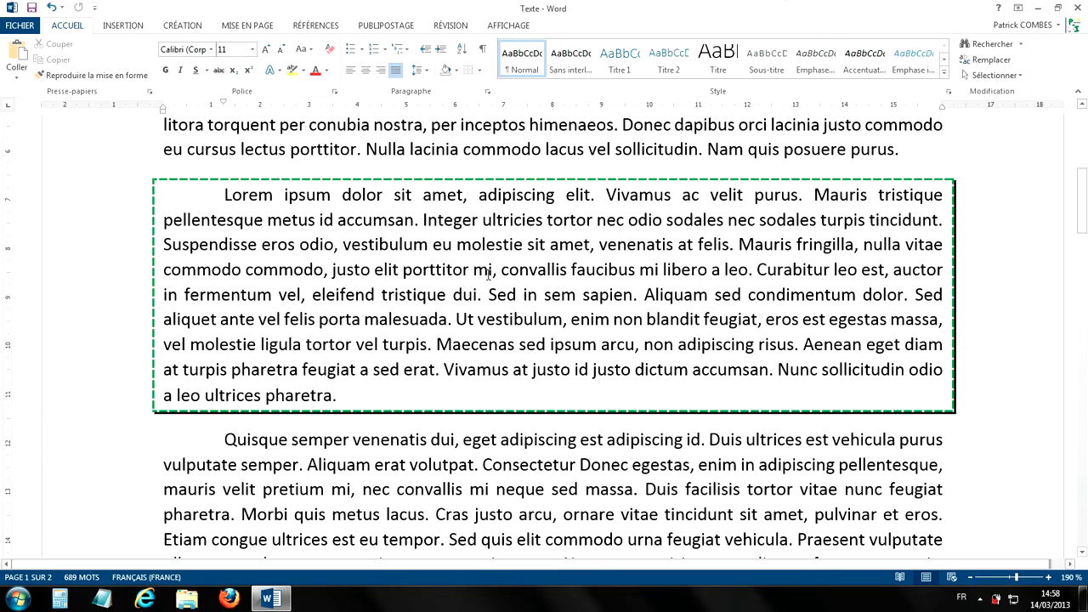
- Remove the right and top borders from the green-framed second paragraph in the Bordure et trame settings and clear the selection
{"action": "scroll", "coordinate": [488, 272], "scroll_direction": "down", "scroll_amount": 8}
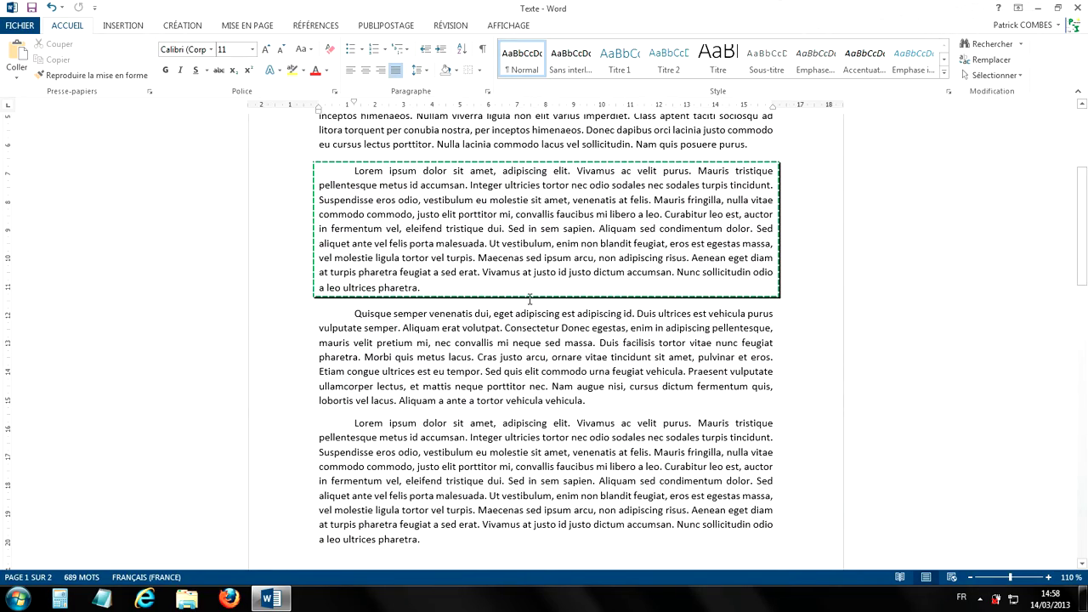
{"action": "scroll", "coordinate": [529, 298], "scroll_direction": "up", "scroll_amount": 3}
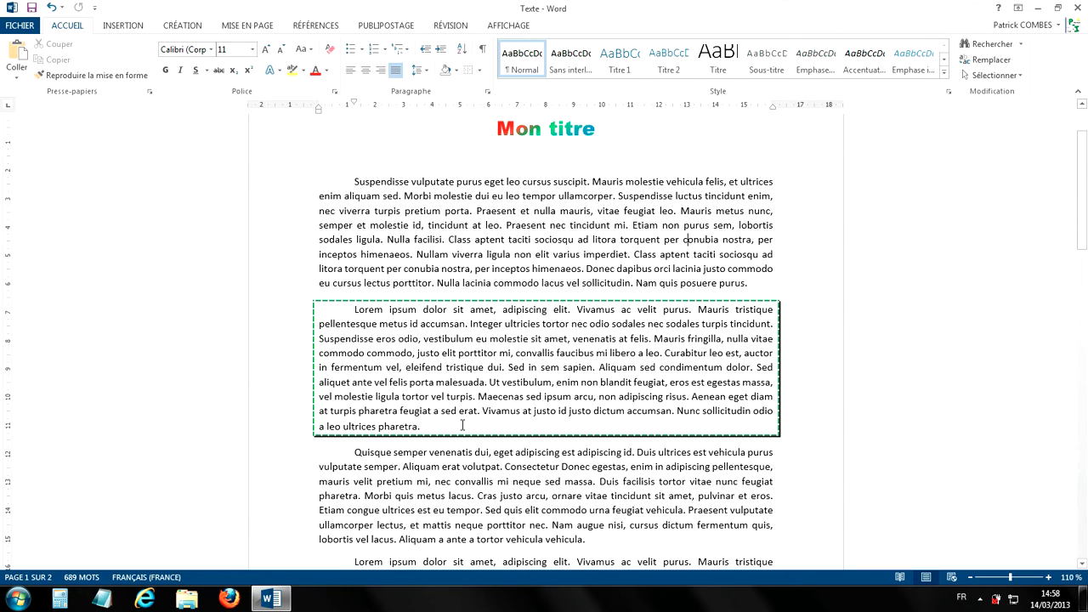
{"action": "left_click_drag", "start_coordinate": [433, 427], "coordinate": [352, 316]}
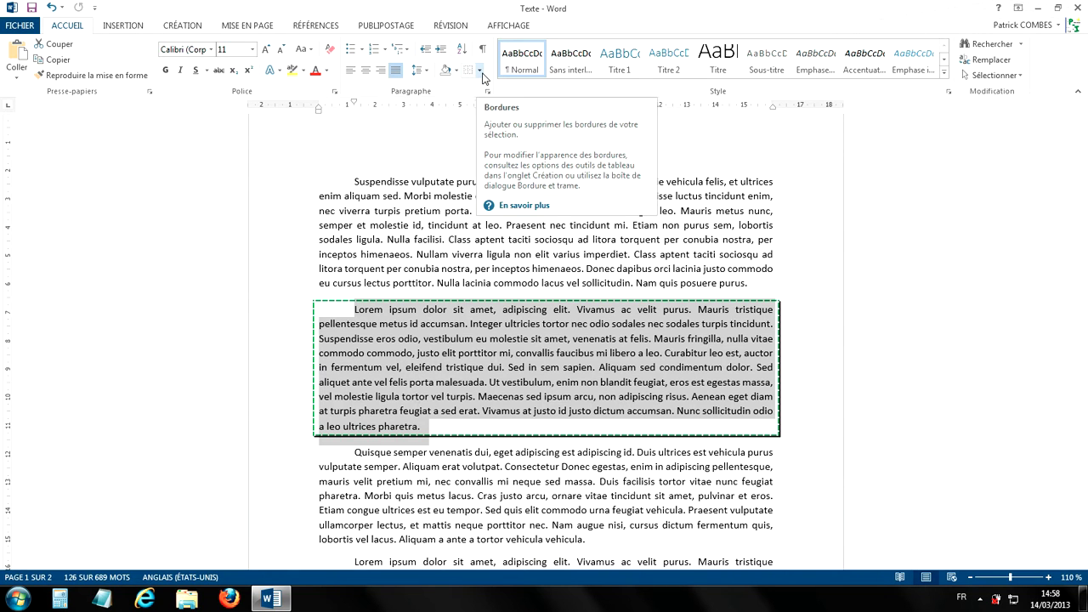
{"action": "left_click", "coordinate": [479, 71]}
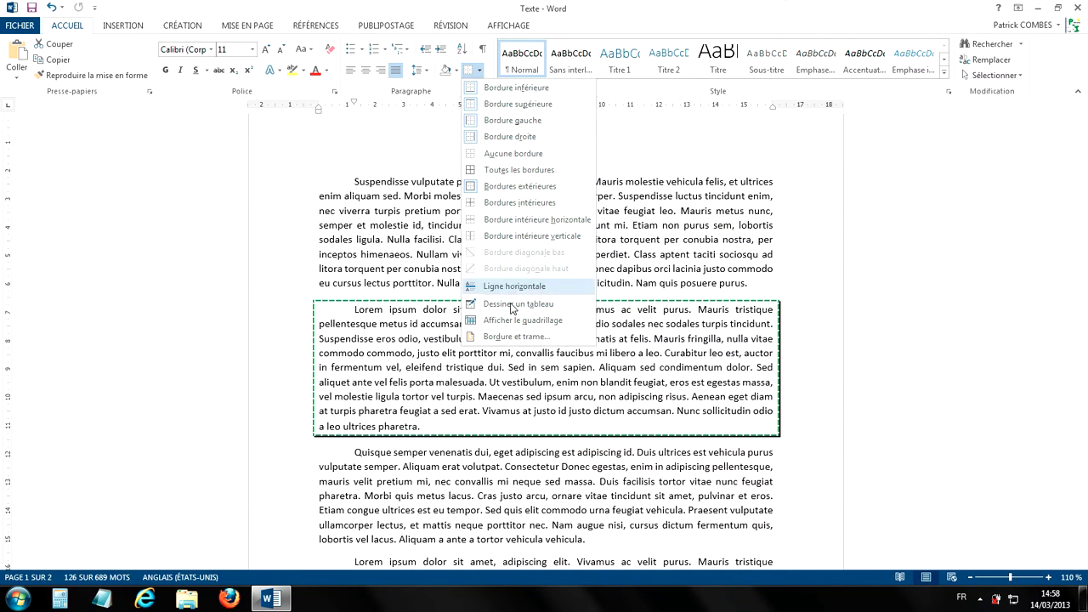
{"action": "left_click", "coordinate": [516, 337]}
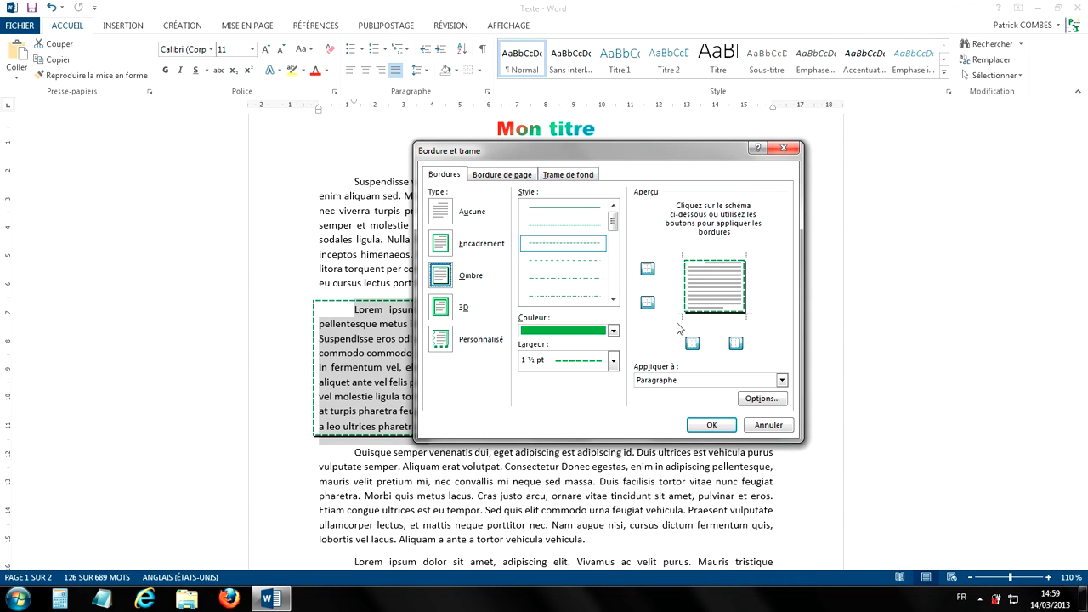
{"action": "left_click", "coordinate": [737, 344]}
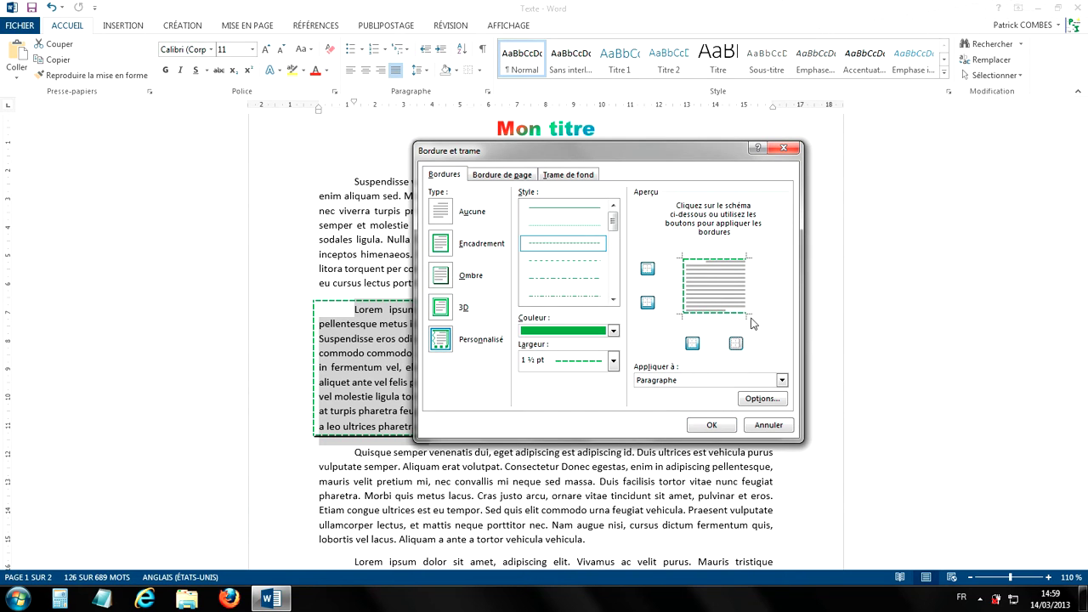
{"action": "left_click", "coordinate": [646, 270]}
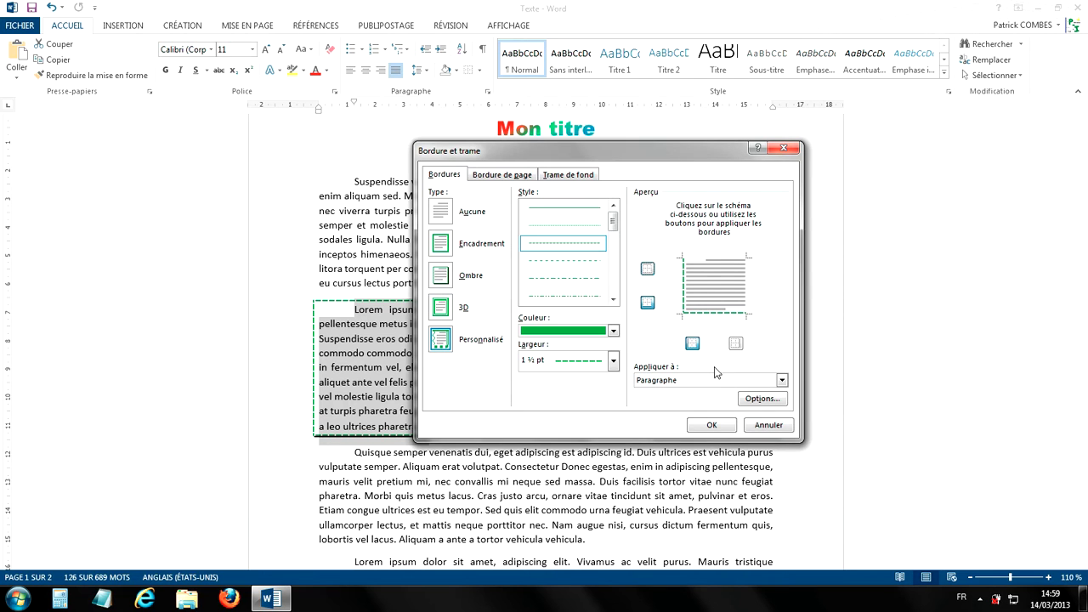
{"action": "left_click", "coordinate": [714, 427]}
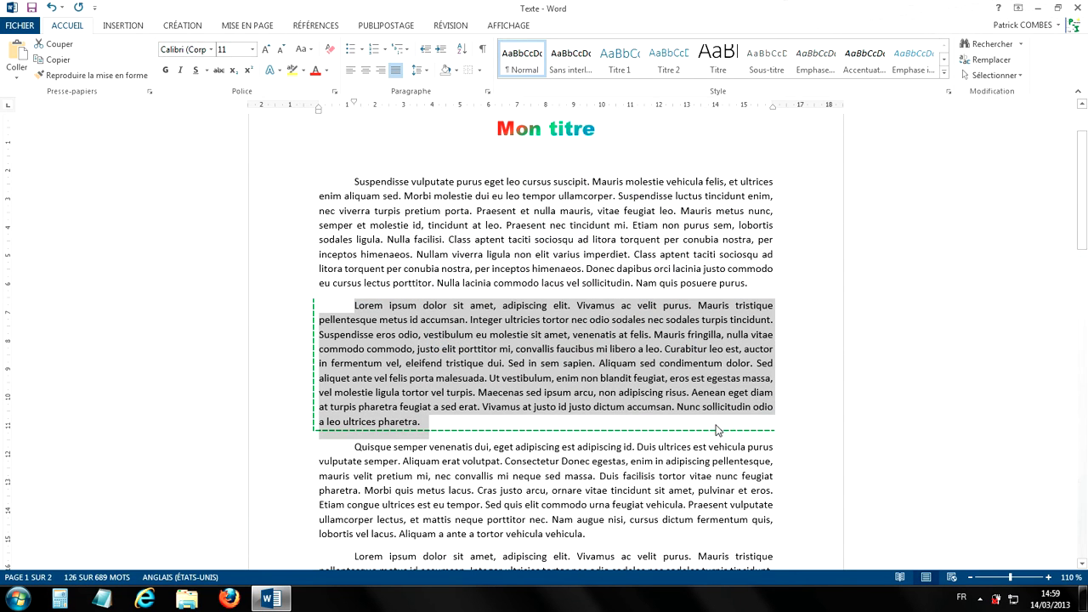
{"action": "left_click", "coordinate": [712, 269]}
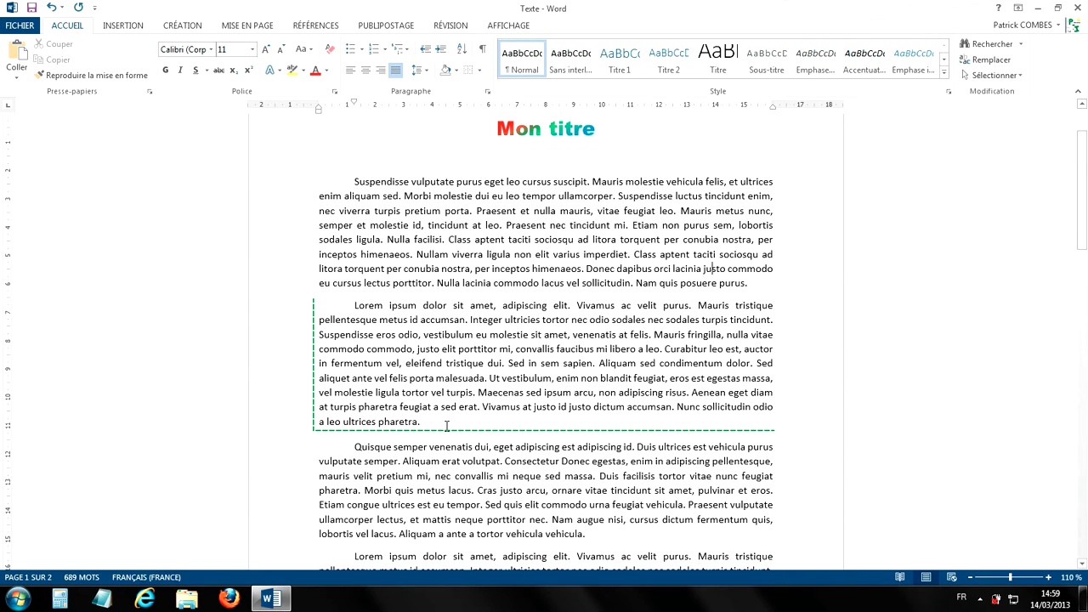
- Give the second paragraph solid red ½ pt borders along its top and right edges, then clear the selection
{"action": "left_click_drag", "start_coordinate": [422, 421], "coordinate": [355, 306]}
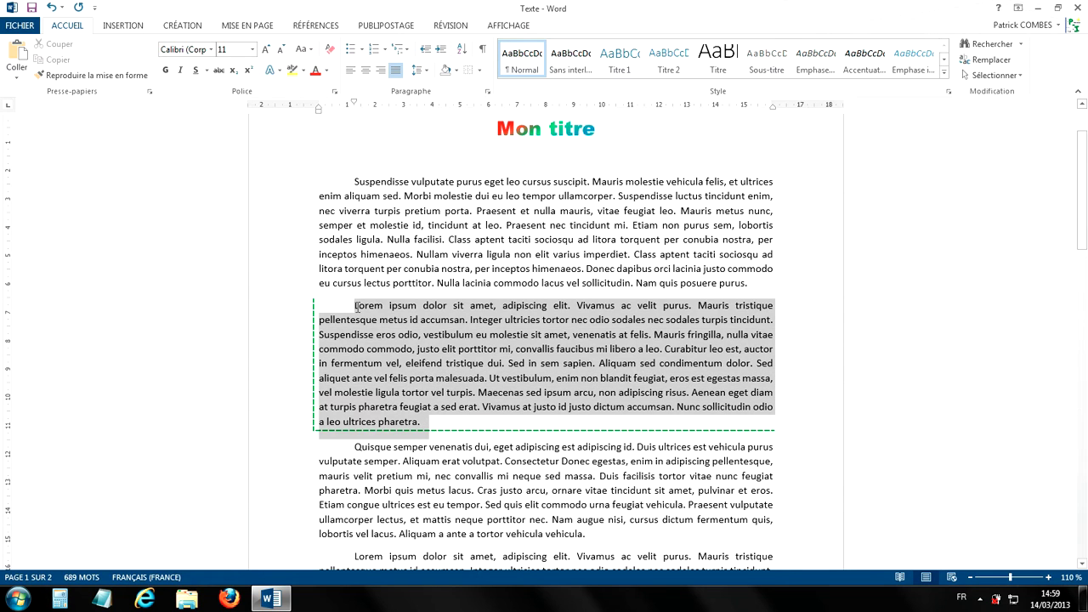
{"action": "left_click", "coordinate": [481, 70]}
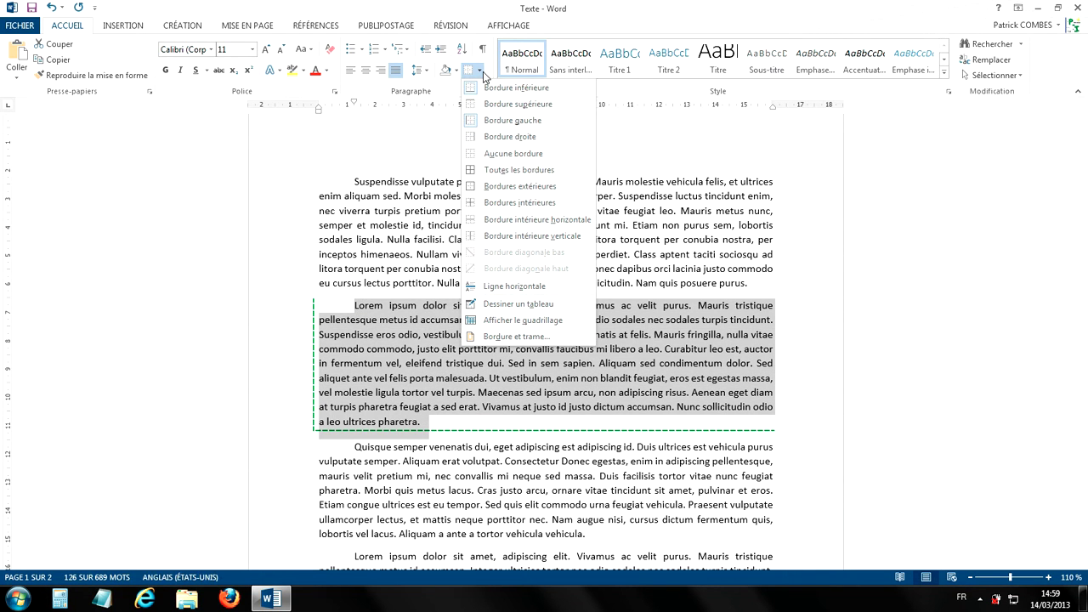
{"action": "left_click", "coordinate": [513, 337]}
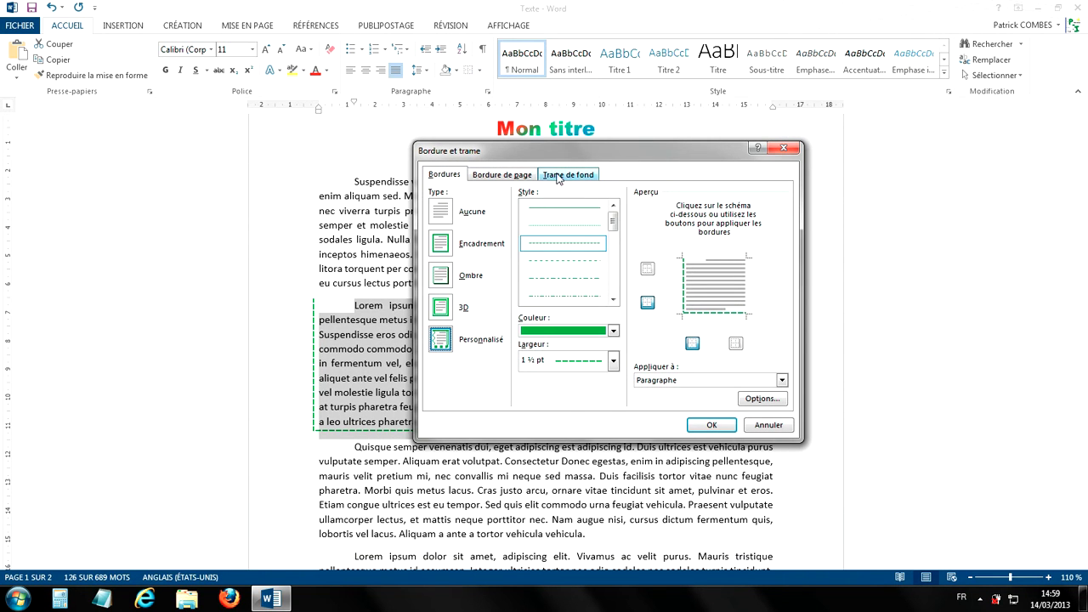
{"action": "left_click", "coordinate": [577, 213]}
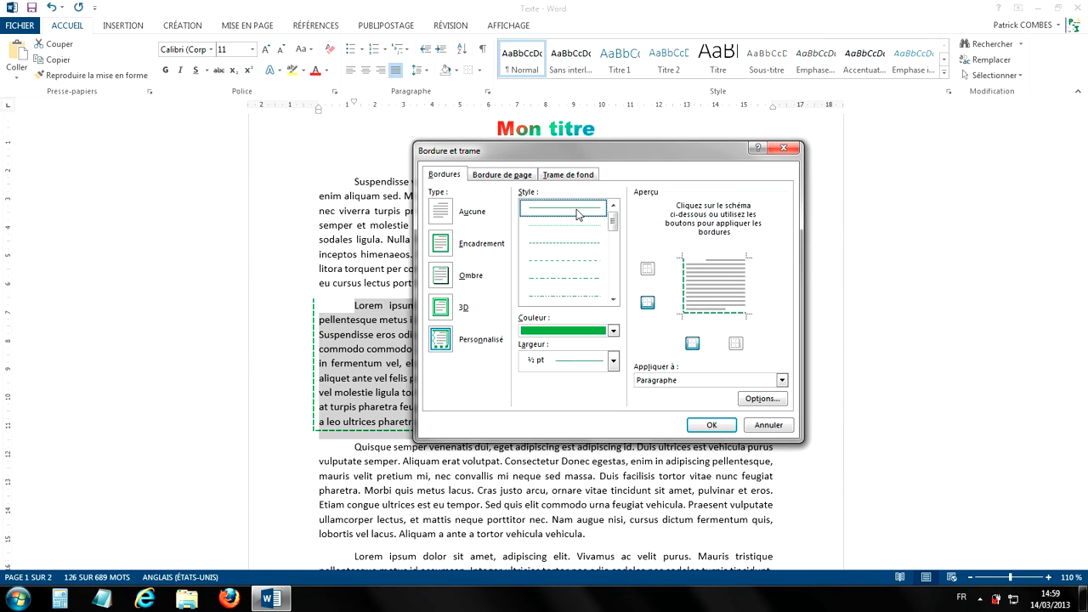
{"action": "left_click", "coordinate": [619, 332]}
{"action": "left_click", "coordinate": [539, 457]}
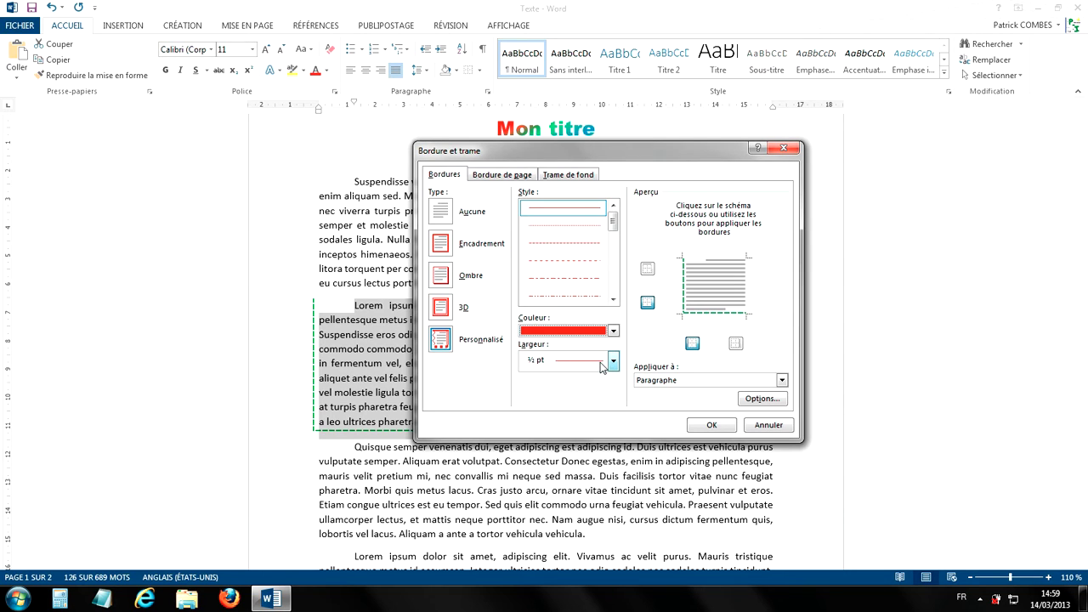
{"action": "left_click", "coordinate": [648, 270]}
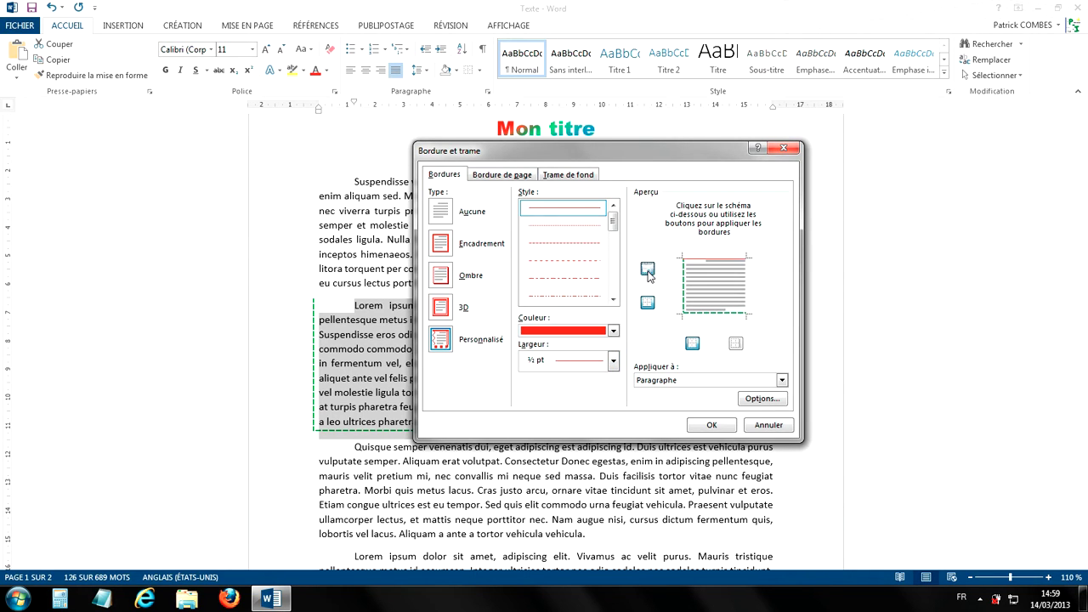
{"action": "left_click", "coordinate": [738, 345]}
{"action": "left_click", "coordinate": [723, 428]}
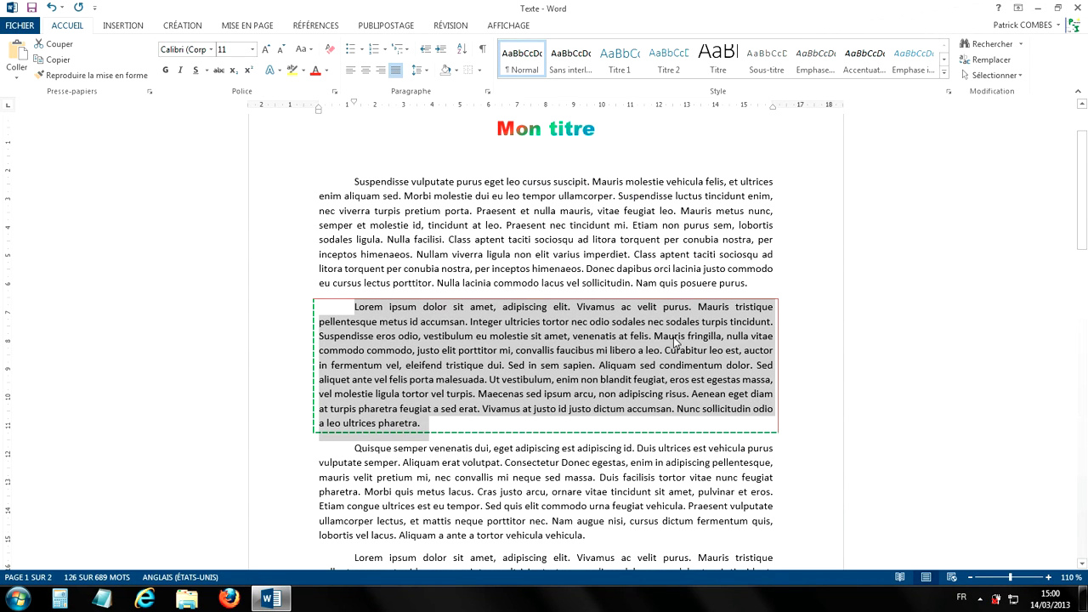
{"action": "left_click", "coordinate": [664, 263]}
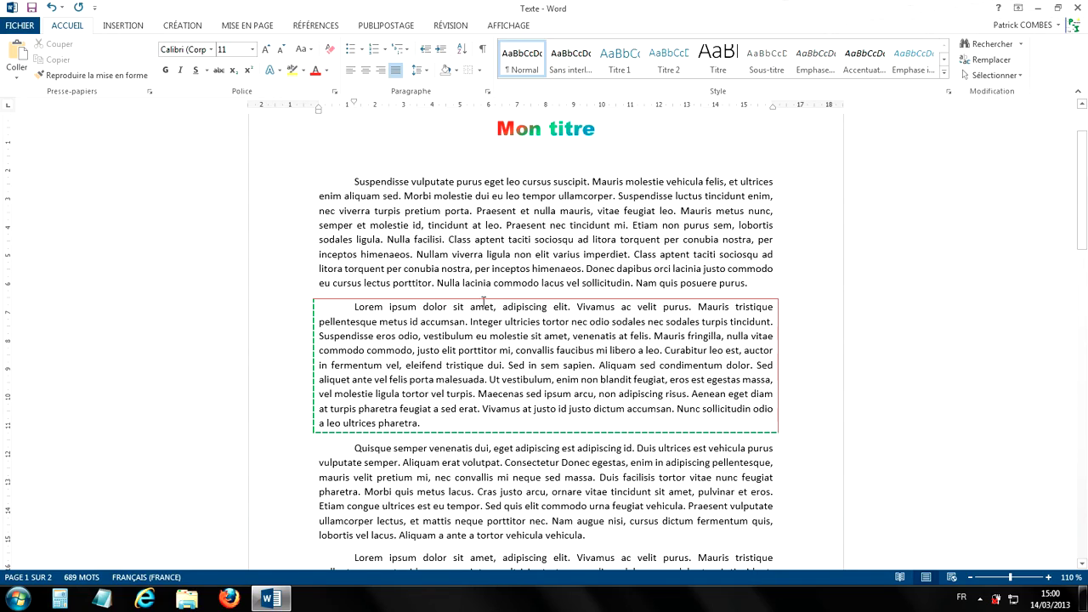
{"action": "scroll", "coordinate": [484, 302], "scroll_direction": "up", "scroll_amount": 7}
{"action": "scroll", "coordinate": [544, 351], "scroll_direction": "down", "scroll_amount": 1}
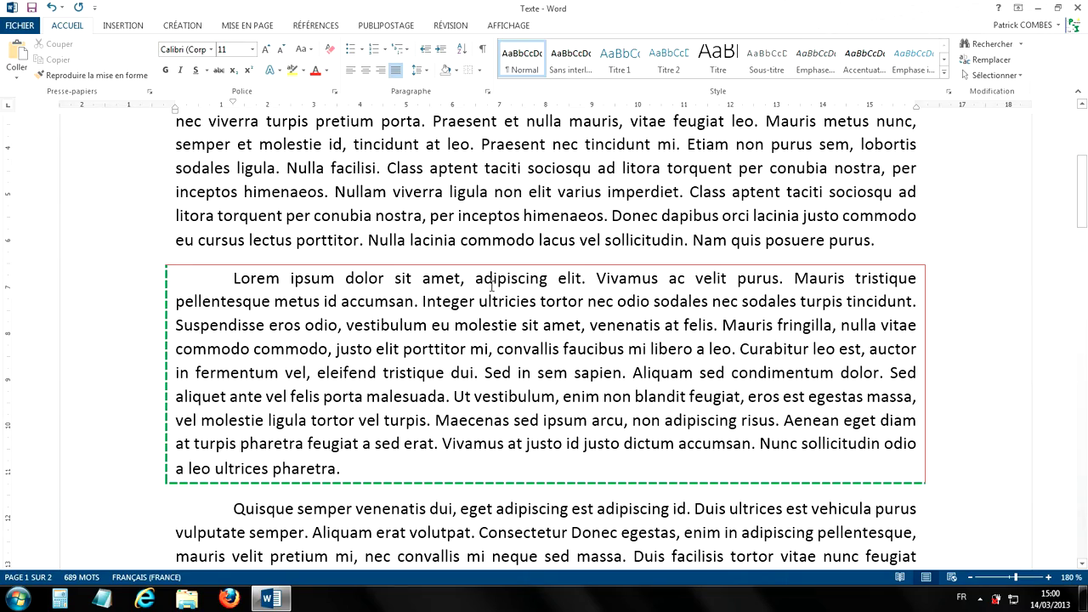
{"action": "scroll", "coordinate": [590, 241], "scroll_direction": "down", "scroll_amount": 7}
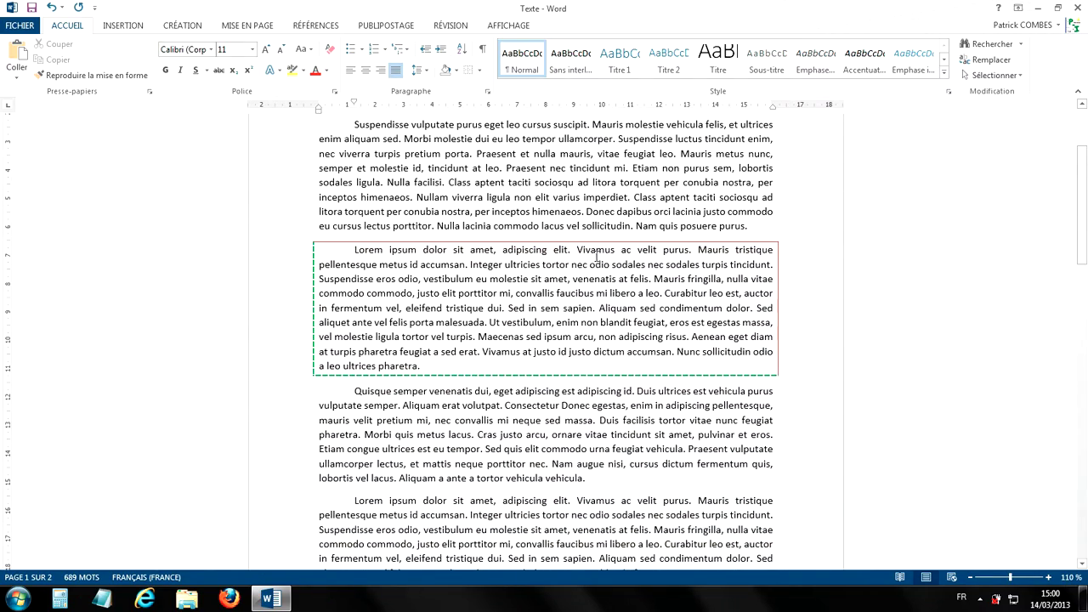
- Frame the title "Mon titre" with an Ombre border applied to Texte only, and clear the selection
{"action": "scroll", "coordinate": [598, 255], "scroll_direction": "down", "scroll_amount": 1}
{"action": "scroll", "coordinate": [598, 256], "scroll_direction": "up", "scroll_amount": 3}
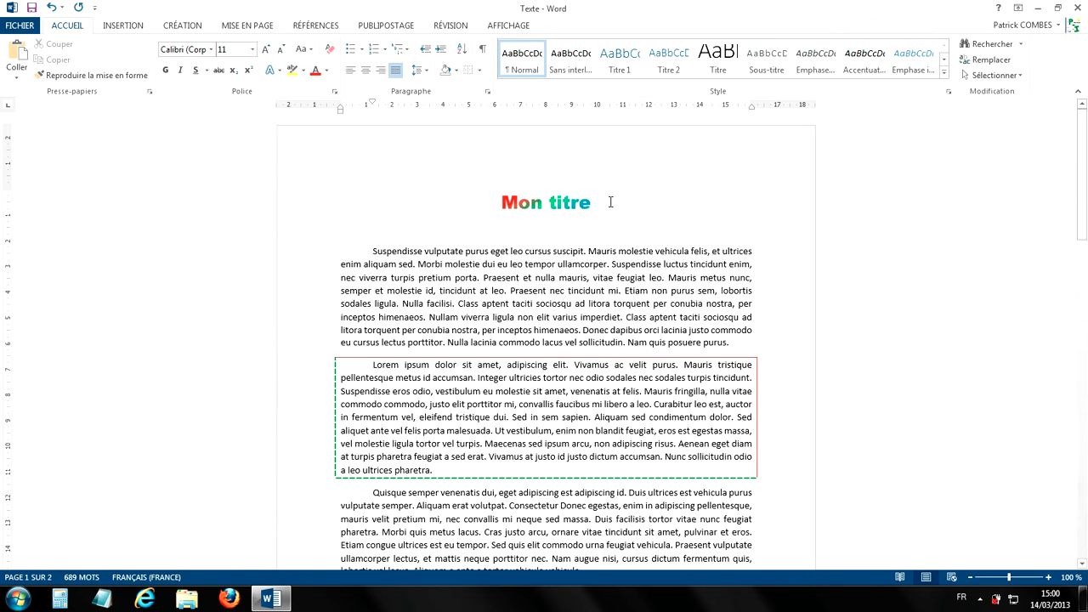
{"action": "left_click_drag", "start_coordinate": [607, 202], "coordinate": [500, 204]}
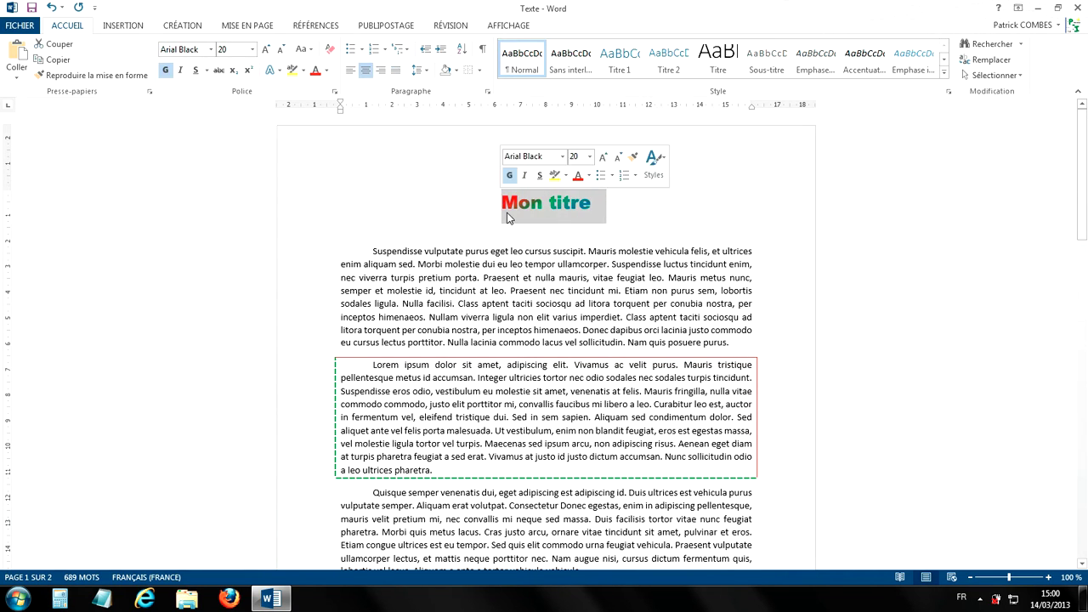
{"action": "left_click", "coordinate": [480, 73]}
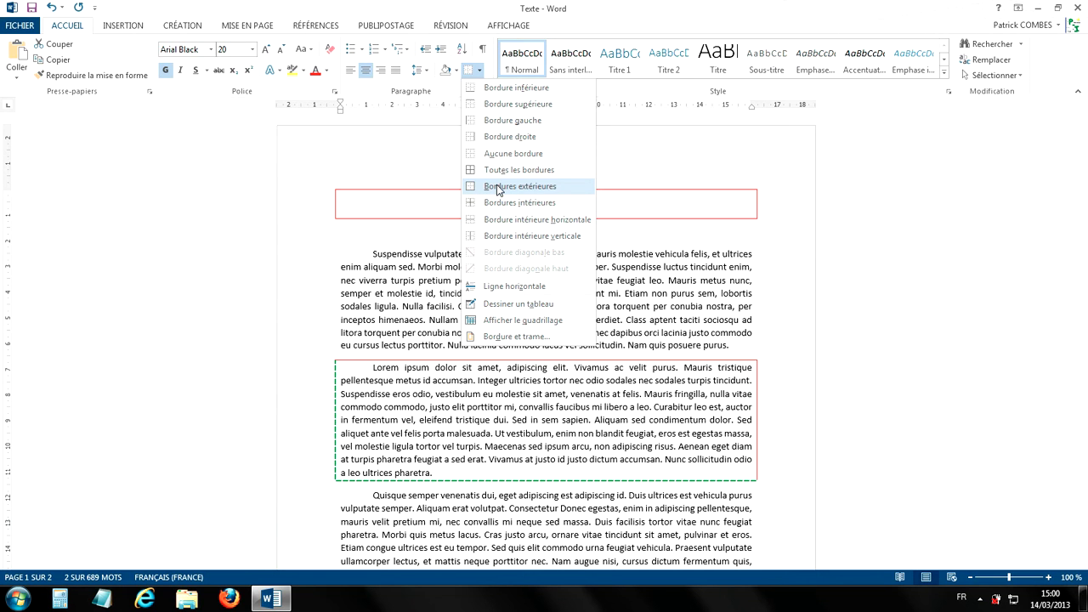
{"action": "left_click", "coordinate": [502, 337]}
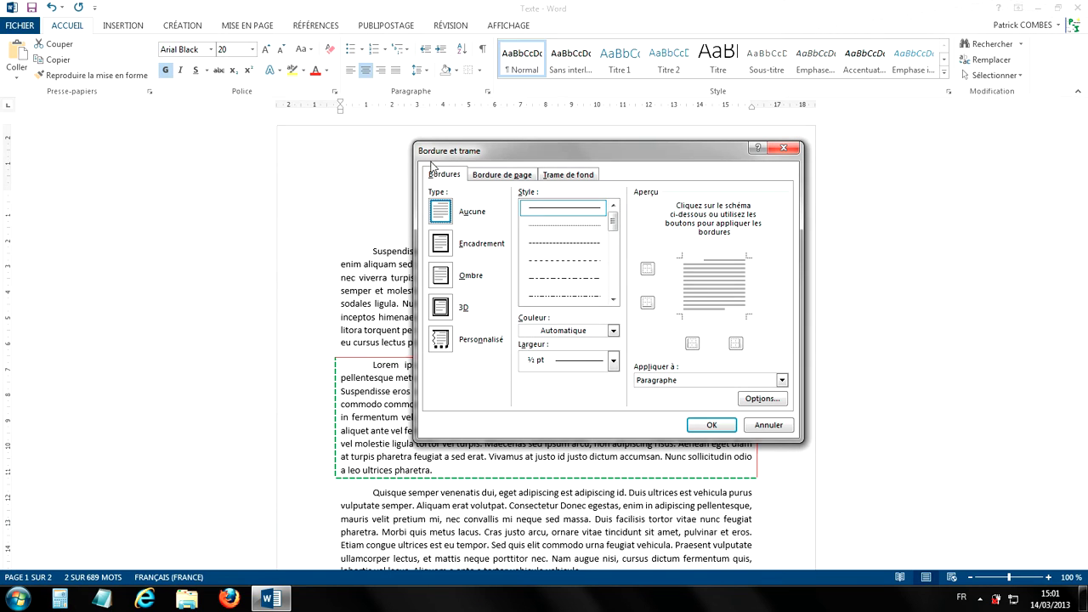
{"action": "left_click", "coordinate": [448, 284]}
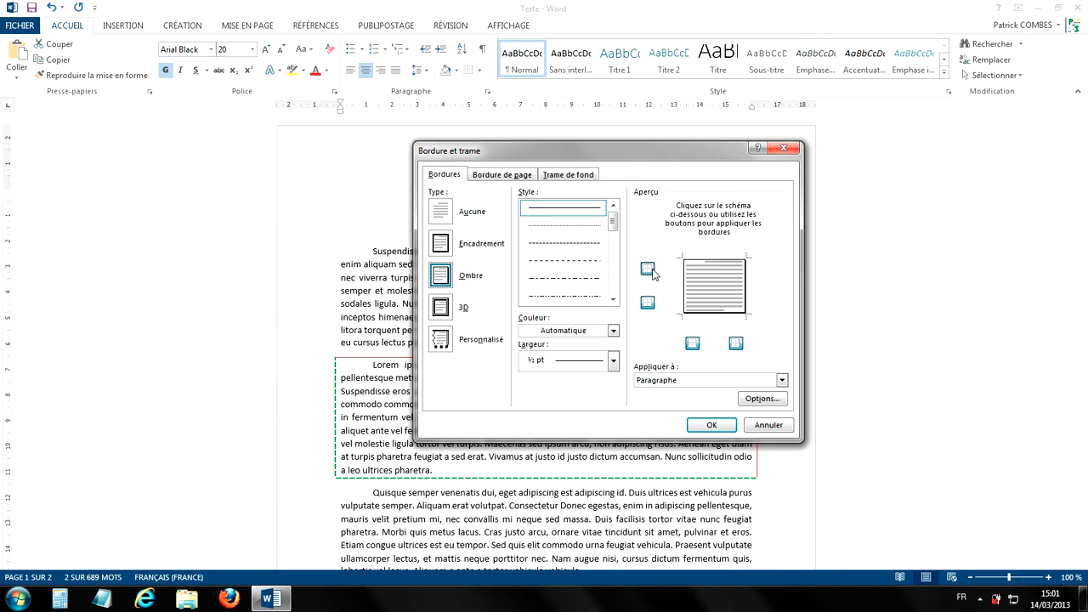
{"action": "left_click_drag", "start_coordinate": [623, 154], "coordinate": [628, 187]}
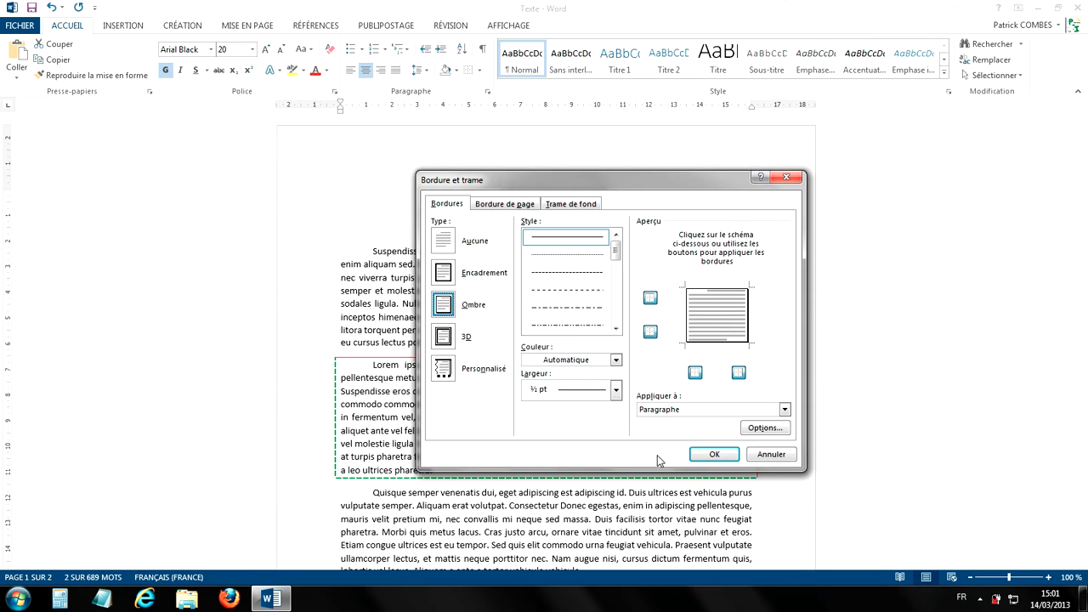
{"action": "left_click", "coordinate": [668, 412]}
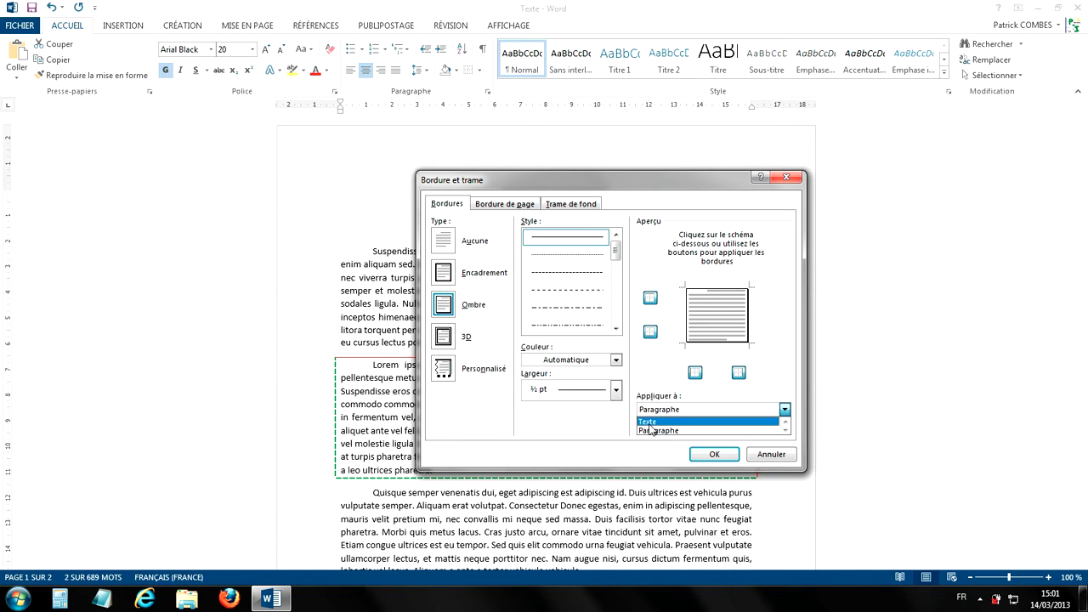
{"action": "left_click", "coordinate": [647, 424]}
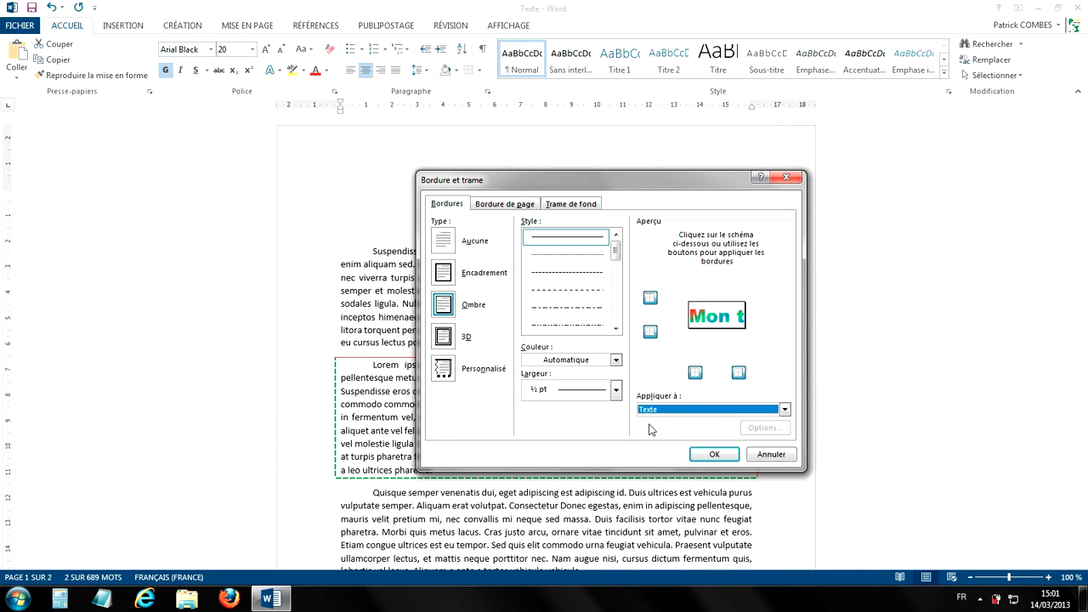
{"action": "left_click", "coordinate": [703, 454]}
{"action": "left_click", "coordinate": [647, 313]}
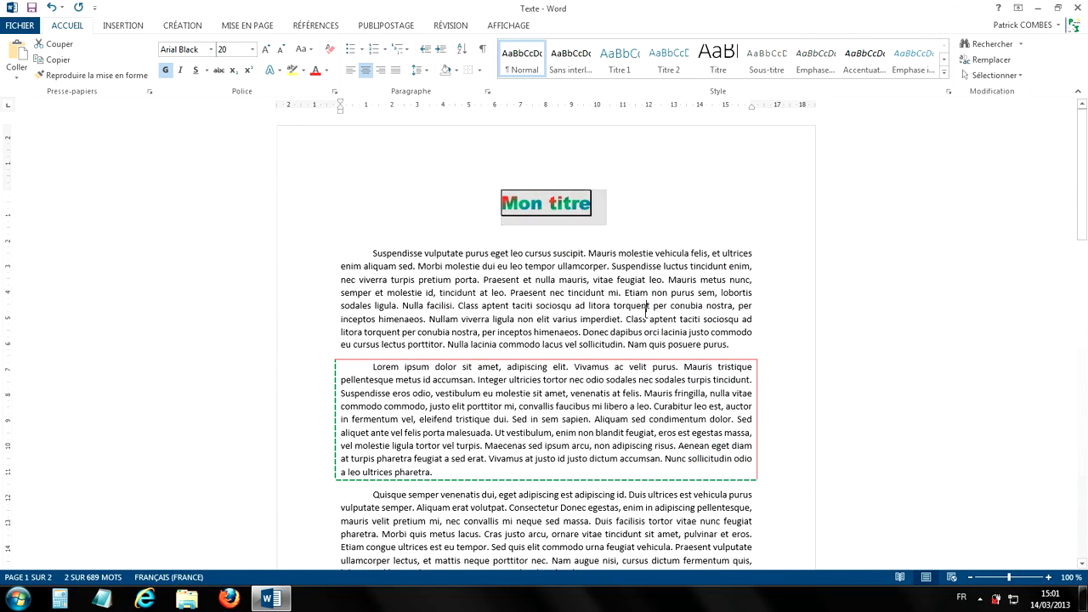
{"action": "scroll", "coordinate": [570, 208], "scroll_direction": "up", "scroll_amount": 1}
{"action": "scroll", "coordinate": [569, 209], "scroll_direction": "up", "scroll_amount": 8}
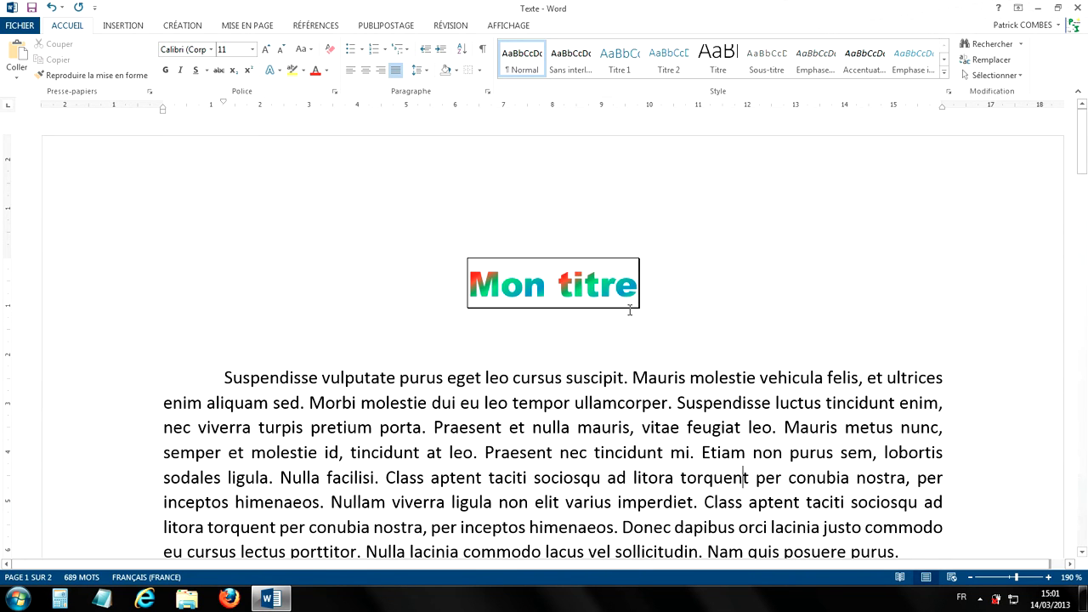
{"action": "scroll", "coordinate": [629, 313], "scroll_direction": "down", "scroll_amount": 8, "text": "ctrl"}
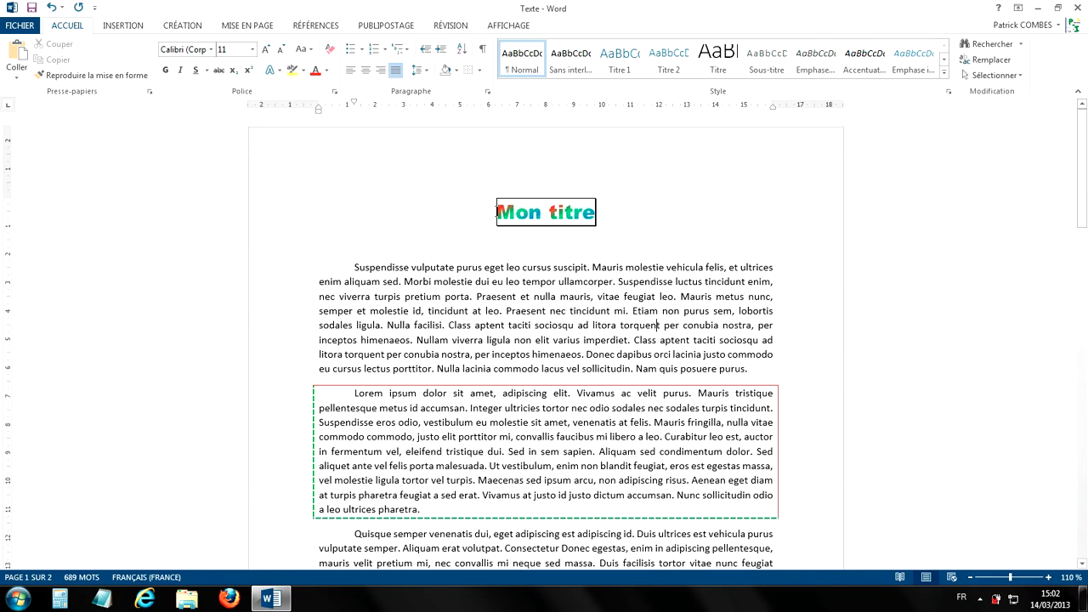
- Remove the border from the title text "Mon titre" by setting its type to Aucune in Bordure et trame, and clear the selection
{"action": "left_click_drag", "start_coordinate": [497, 213], "coordinate": [593, 211]}
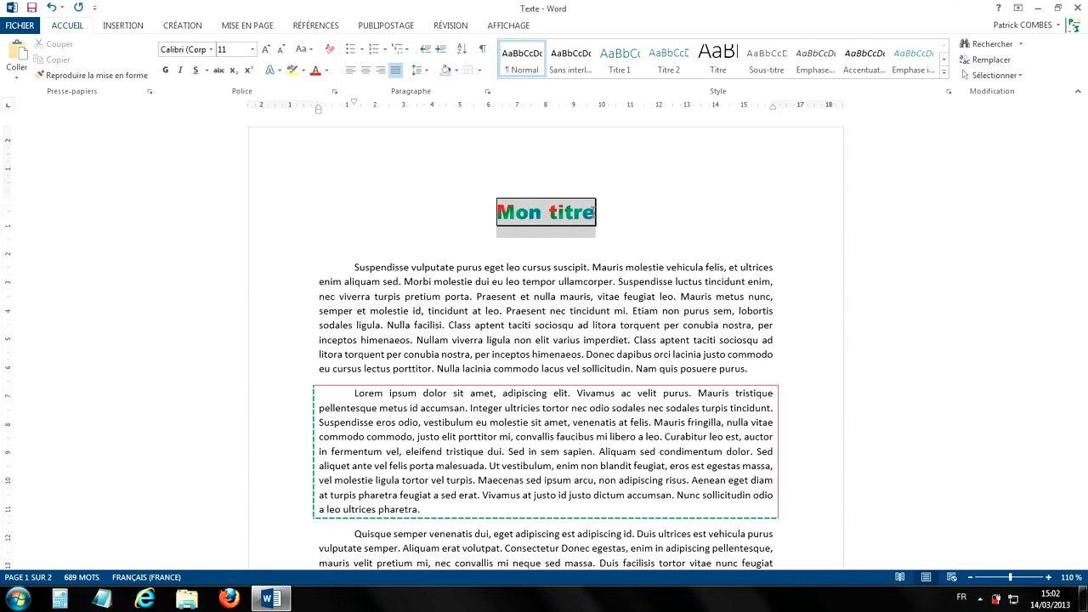
{"action": "mouse_move", "coordinate": [593, 212]}
{"action": "left_mouse_down"}
{"action": "mouse_move", "coordinate": [617, 214]}
{"action": "mouse_move", "coordinate": [595, 213]}
{"action": "left_mouse_up"}
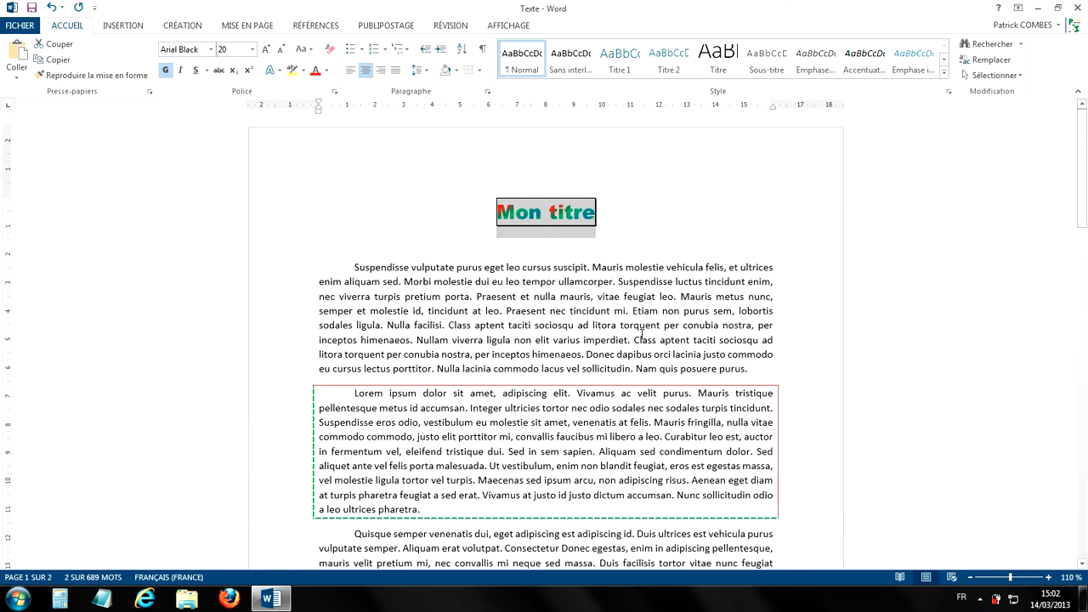
{"action": "left_click", "coordinate": [479, 71]}
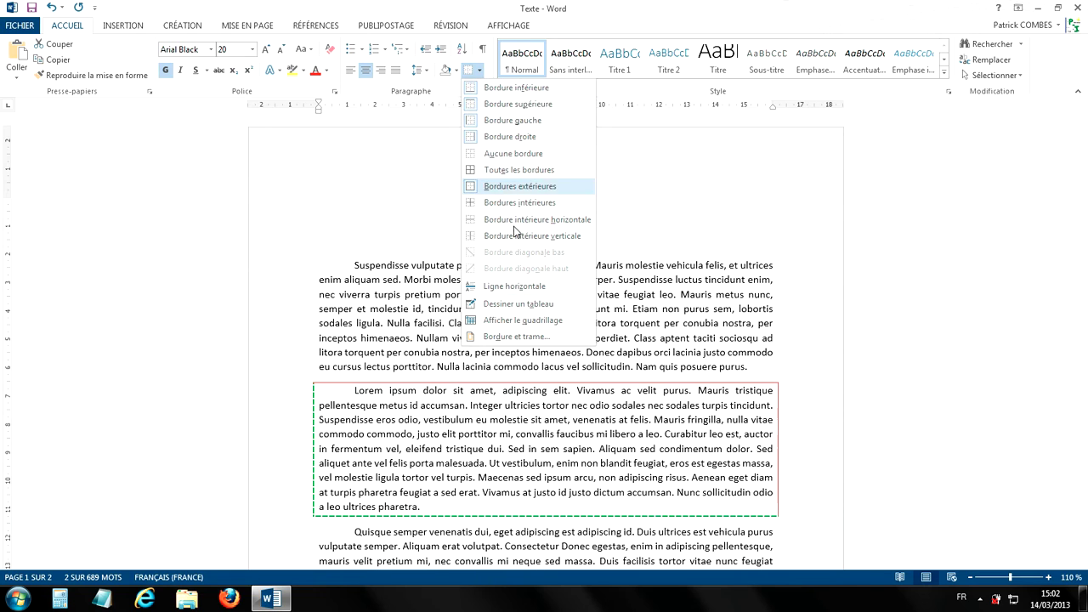
{"action": "left_click", "coordinate": [519, 336]}
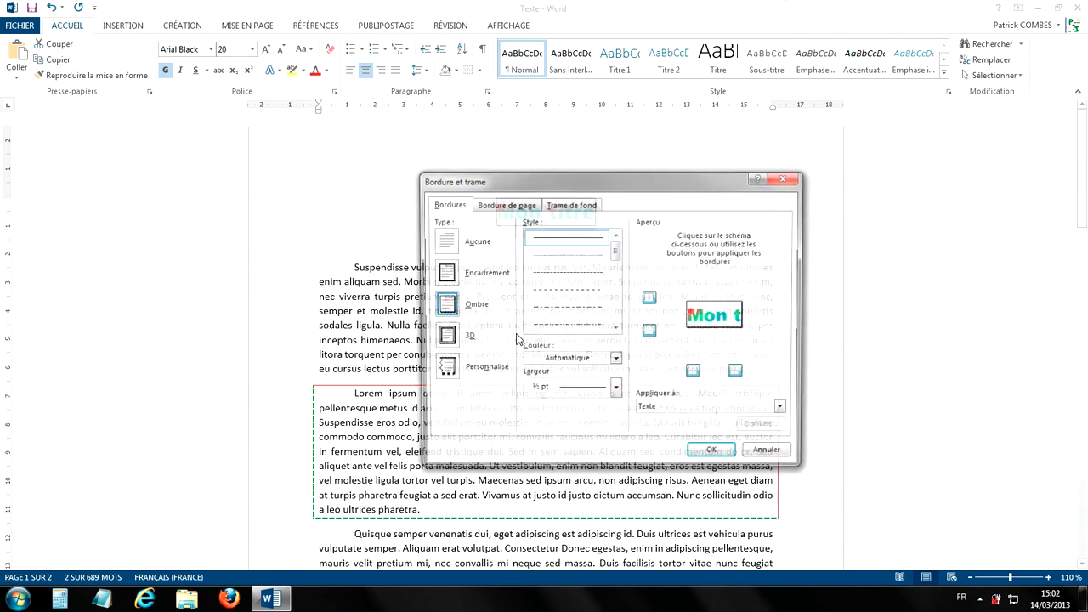
{"action": "left_click", "coordinate": [443, 243]}
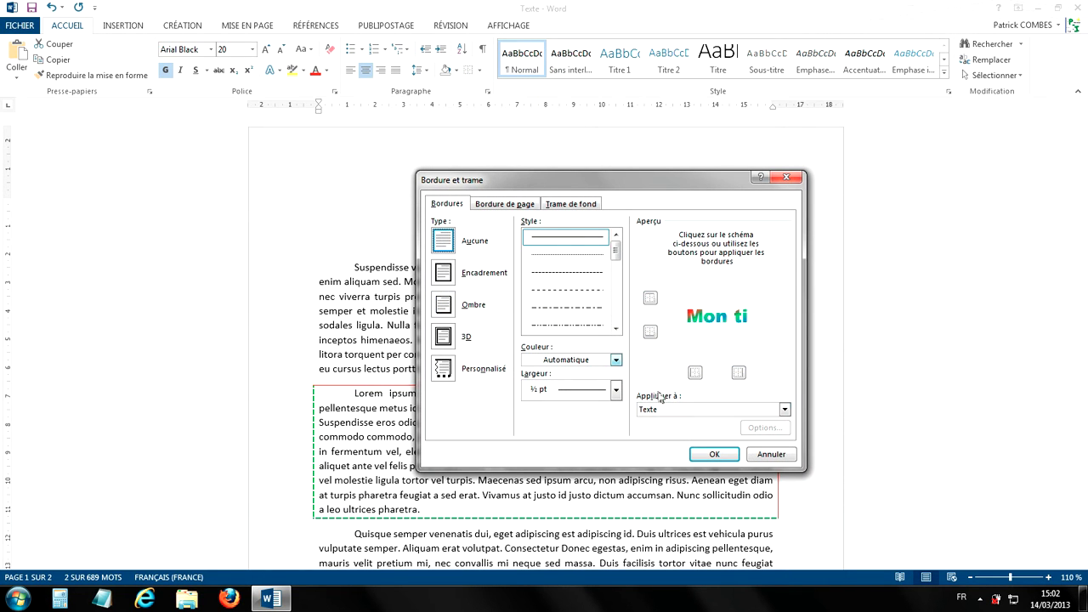
{"action": "left_click", "coordinate": [714, 454]}
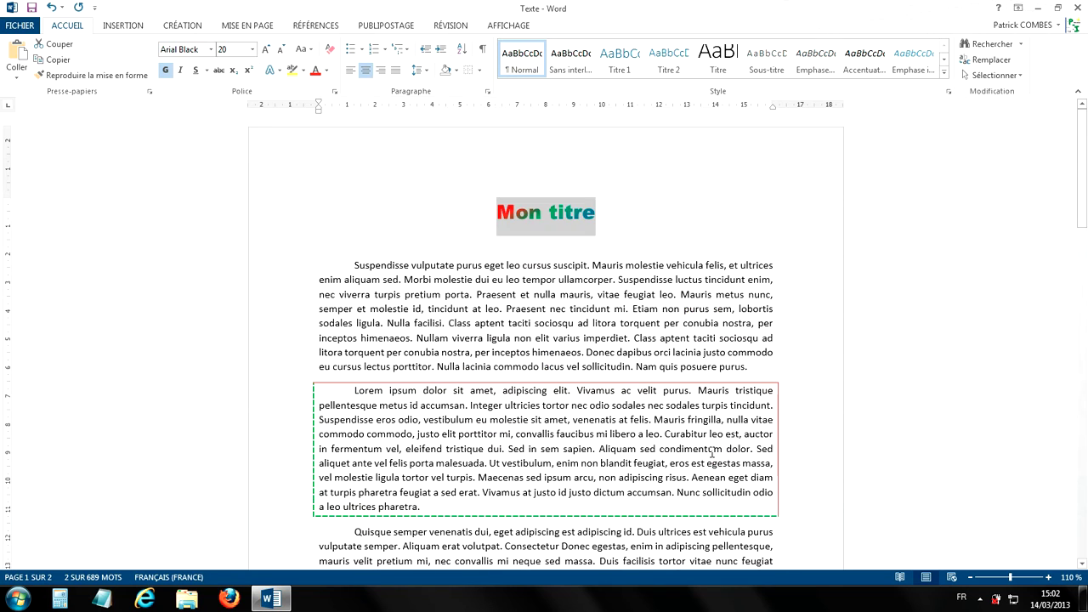
{"action": "left_click", "coordinate": [588, 280]}
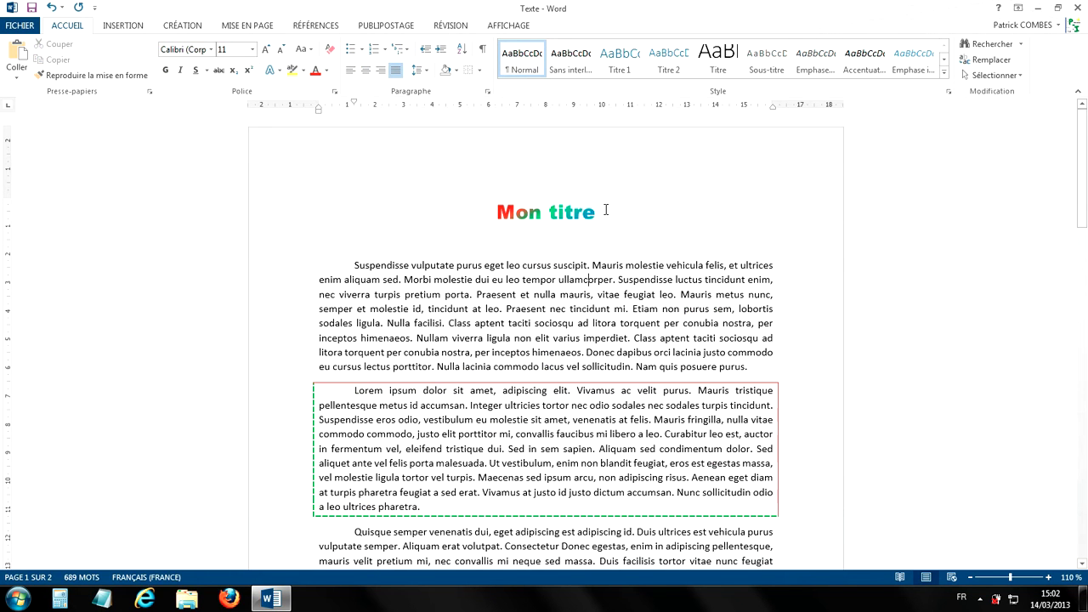
- Select the whole title paragraph and choose an Ombre border 1 ½ pt wide in Bordure et trame
{"action": "left_click_drag", "start_coordinate": [604, 211], "coordinate": [492, 212]}
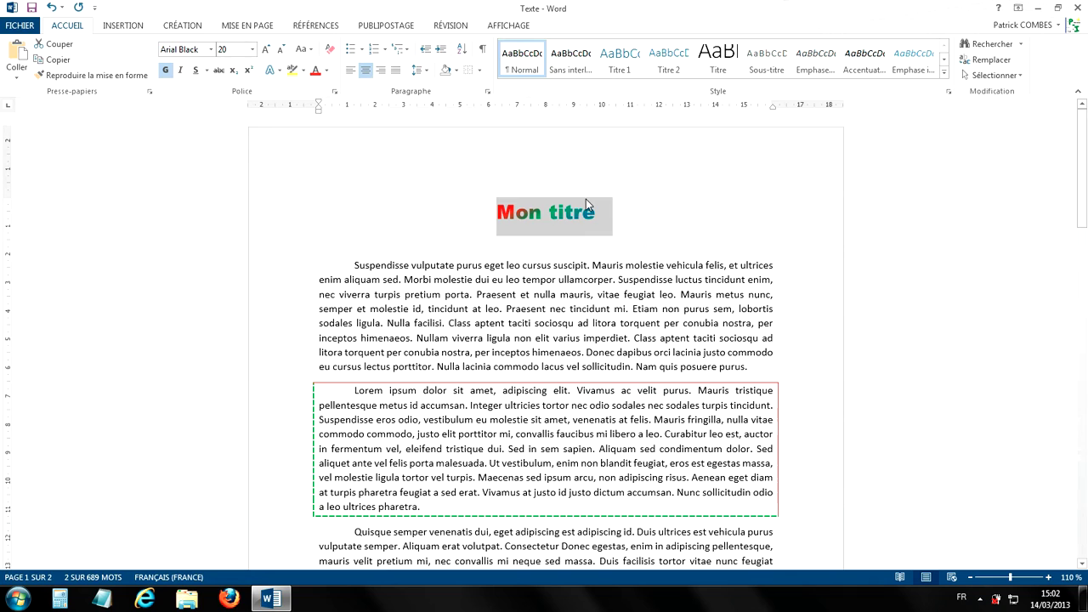
{"action": "left_click", "coordinate": [479, 71]}
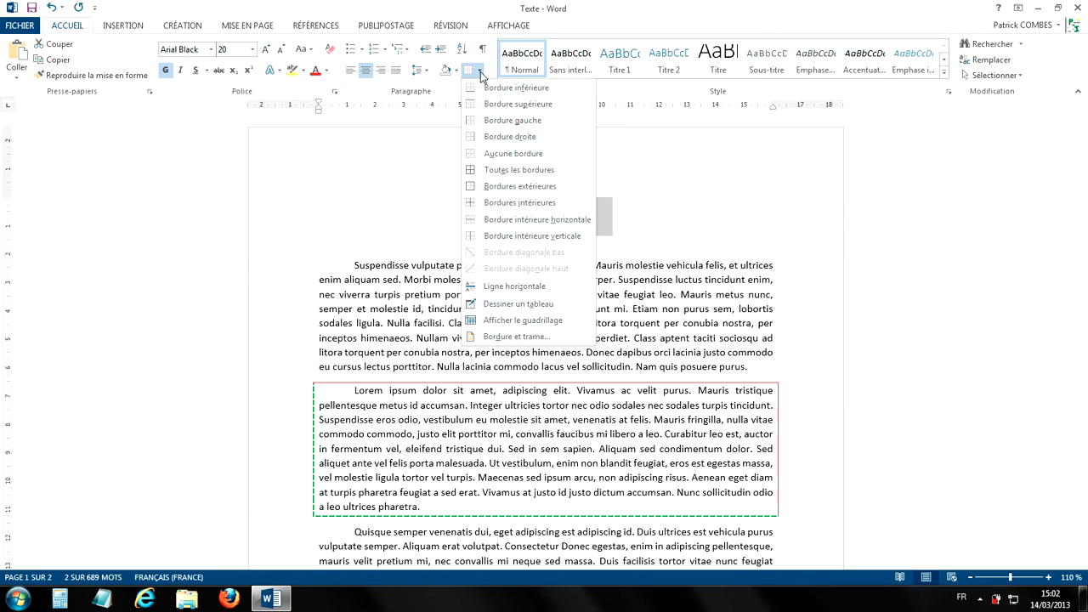
{"action": "left_click", "coordinate": [503, 338]}
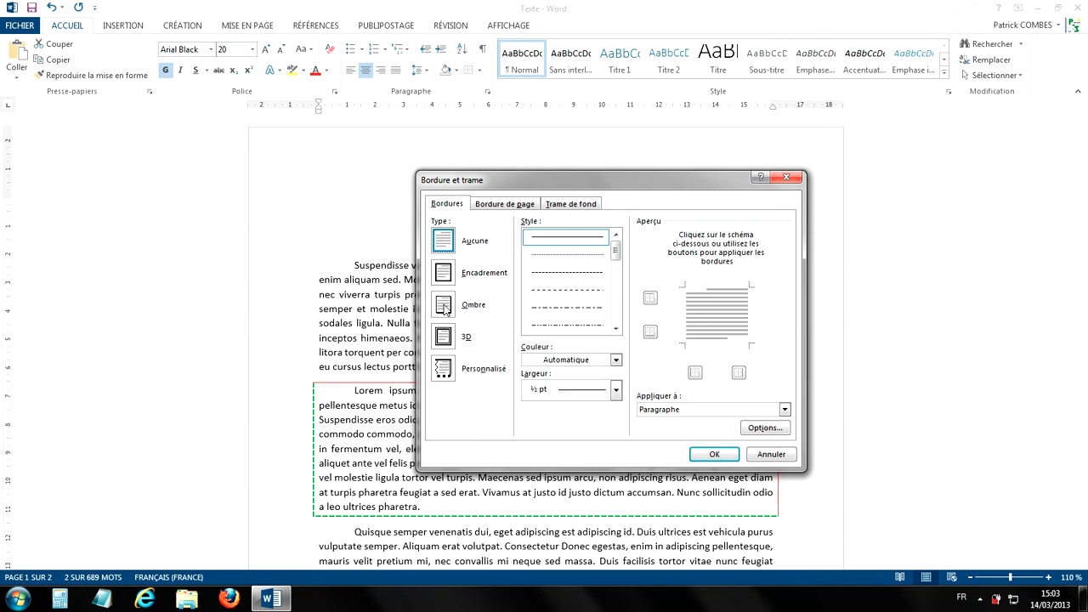
{"action": "left_click", "coordinate": [443, 308]}
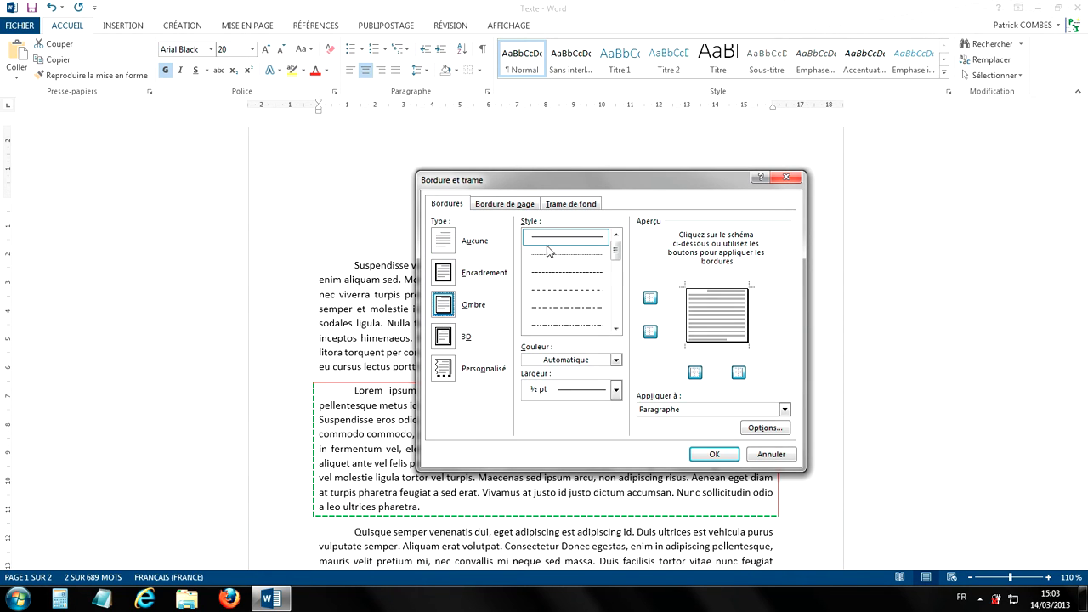
{"action": "left_click", "coordinate": [616, 390]}
{"action": "left_click", "coordinate": [586, 480]}
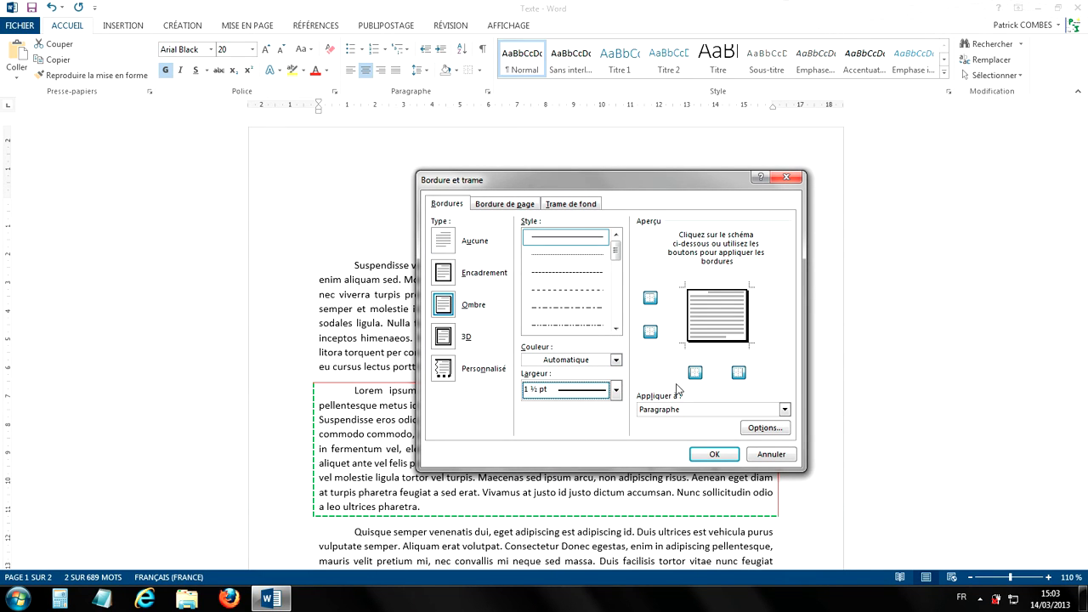
- Compare the Texte and Paragraphe previews, apply the title's border to Paragraphe, and clear the selection
{"action": "left_click", "coordinate": [673, 410]}
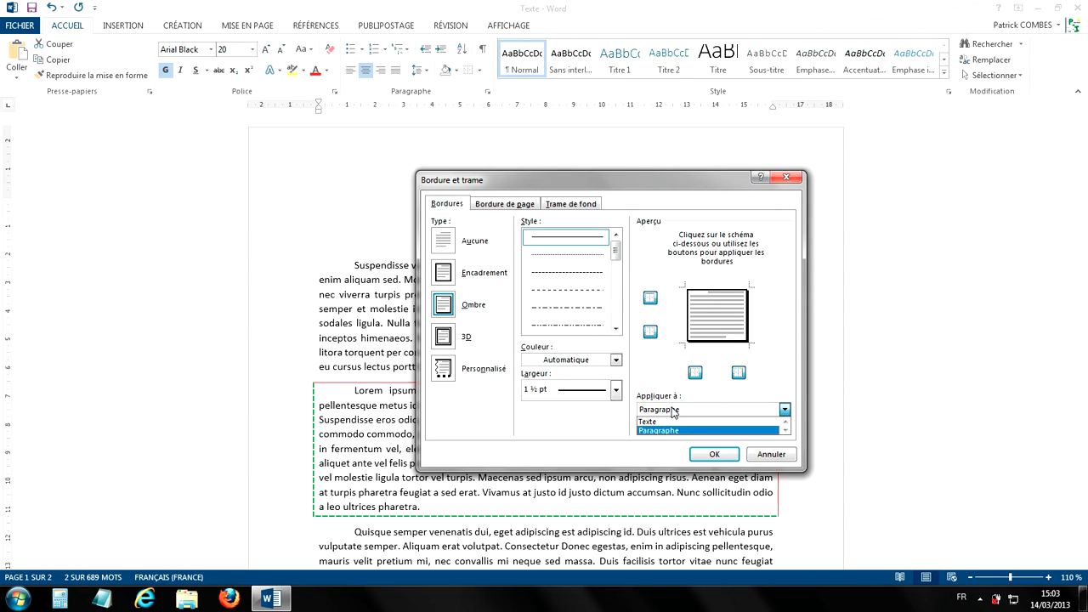
{"action": "left_click", "coordinate": [657, 422]}
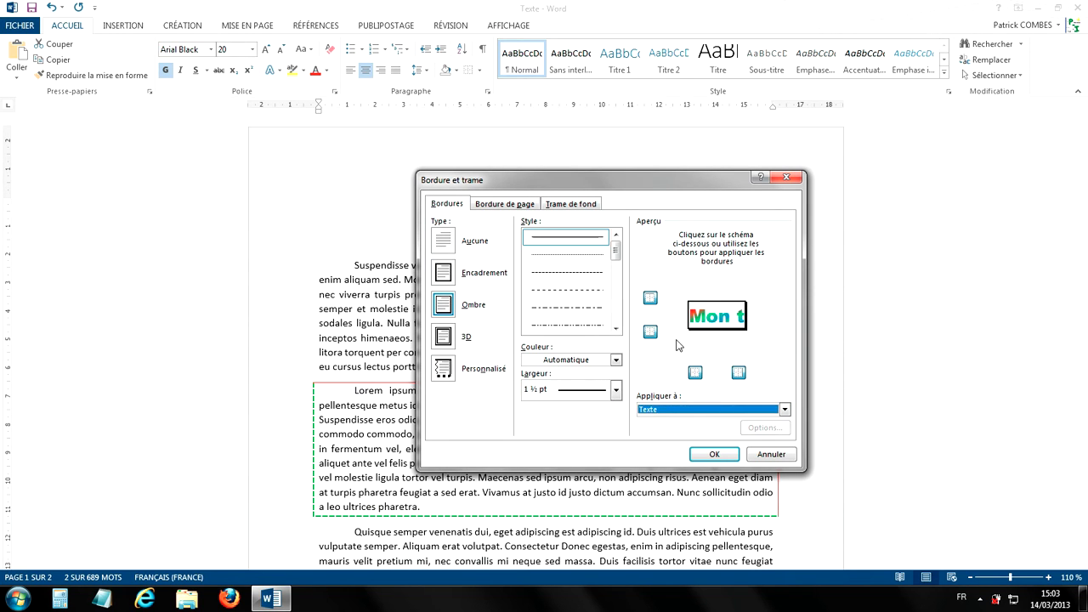
{"action": "left_click", "coordinate": [658, 411]}
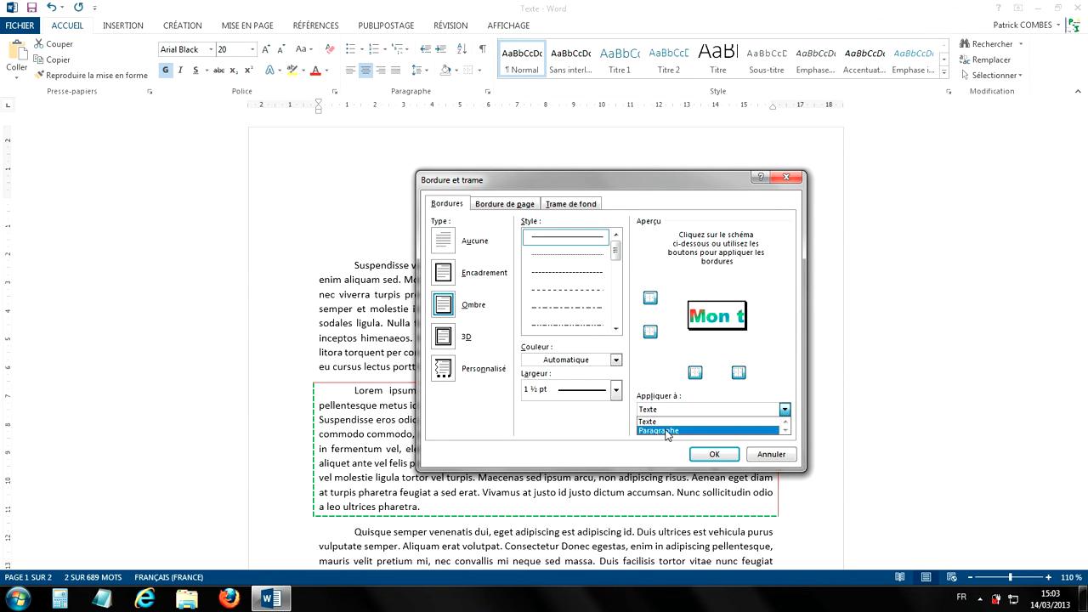
{"action": "left_click", "coordinate": [668, 432]}
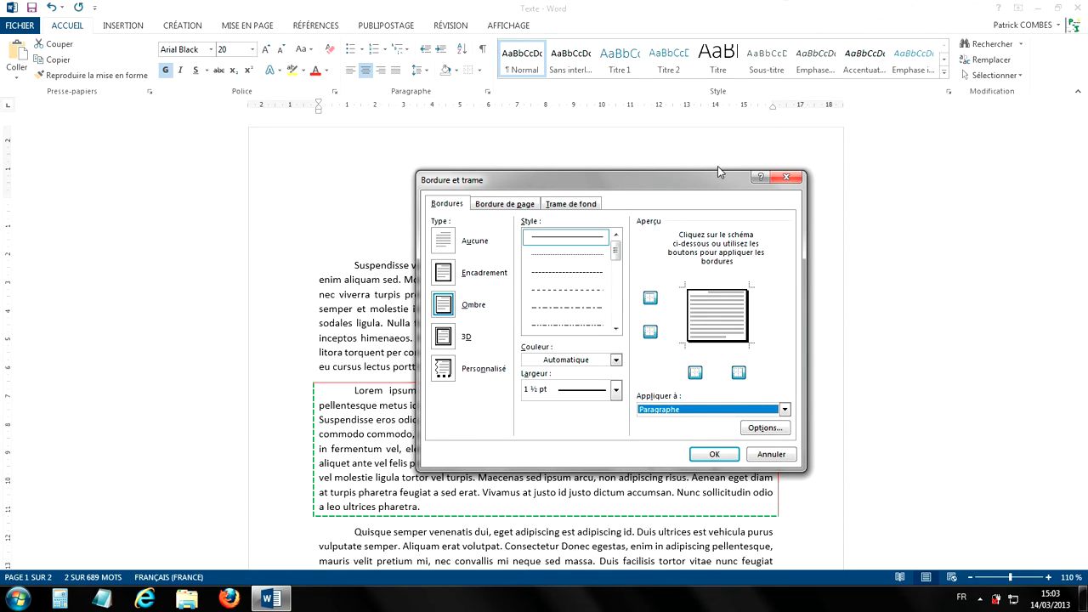
{"action": "left_click_drag", "start_coordinate": [717, 173], "coordinate": [668, 227]}
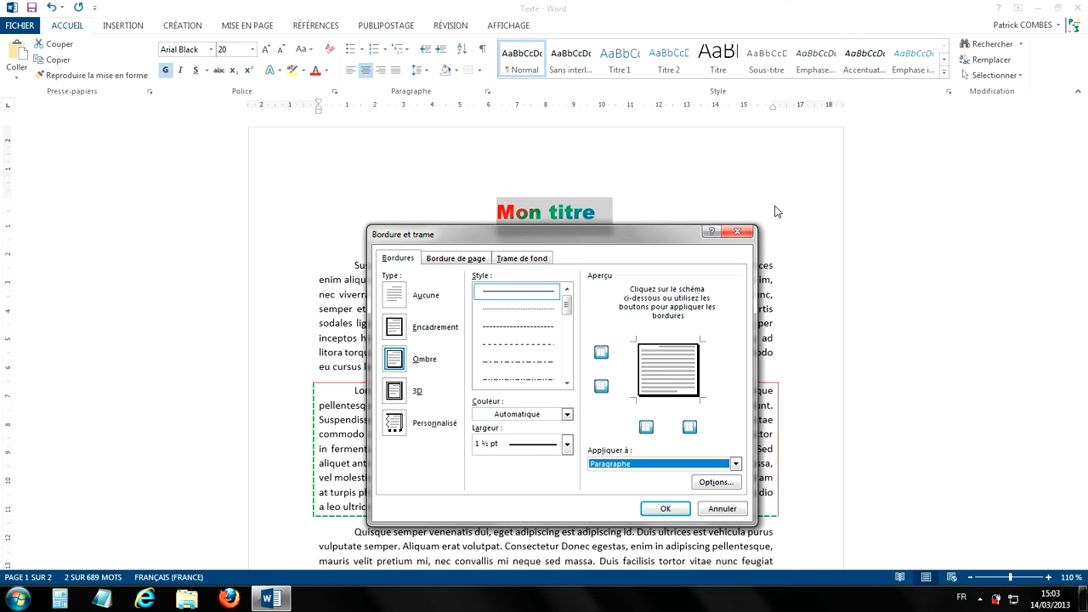
{"action": "left_click", "coordinate": [665, 509]}
{"action": "left_click", "coordinate": [665, 317]}
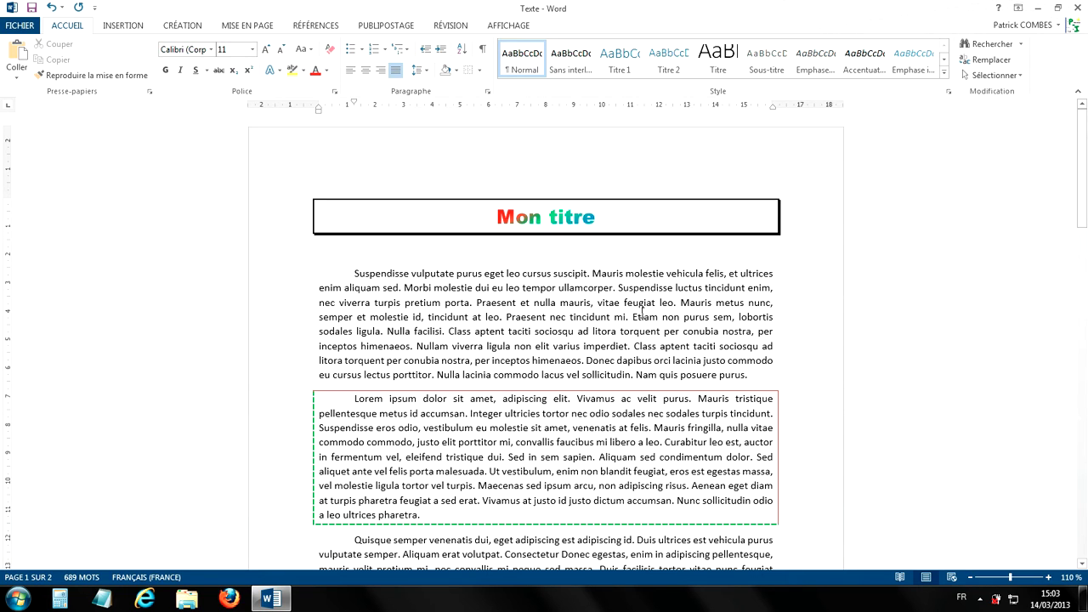
- Narrow the title's frame by moving its left indent to about 3 cm and its right indent to about 12.75 cm on the ruler
{"action": "left_click_drag", "start_coordinate": [608, 217], "coordinate": [497, 219]}
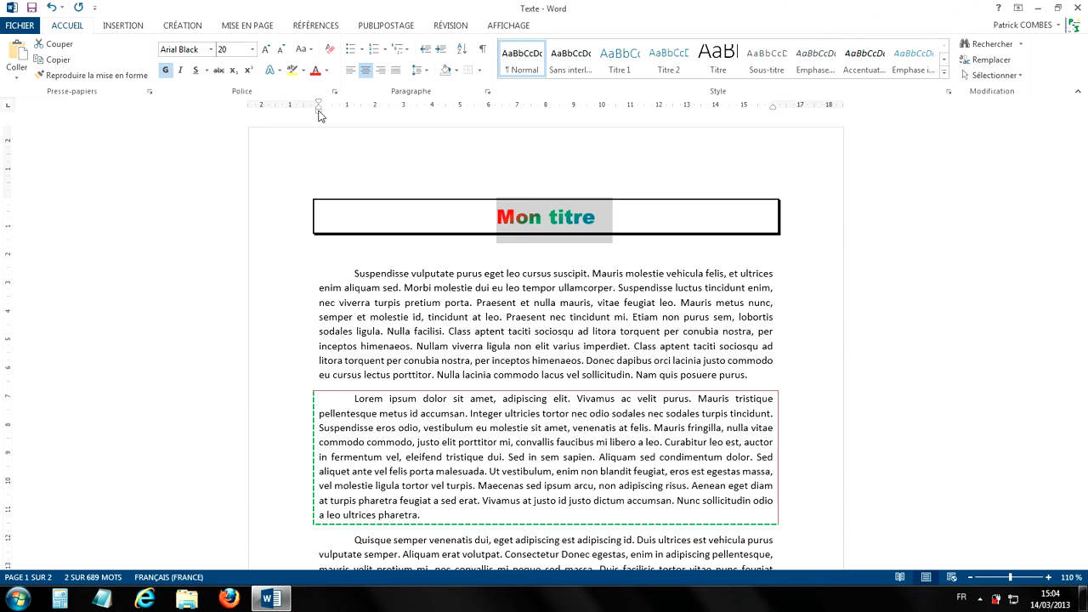
{"action": "left_click_drag", "start_coordinate": [319, 116], "coordinate": [320, 117]}
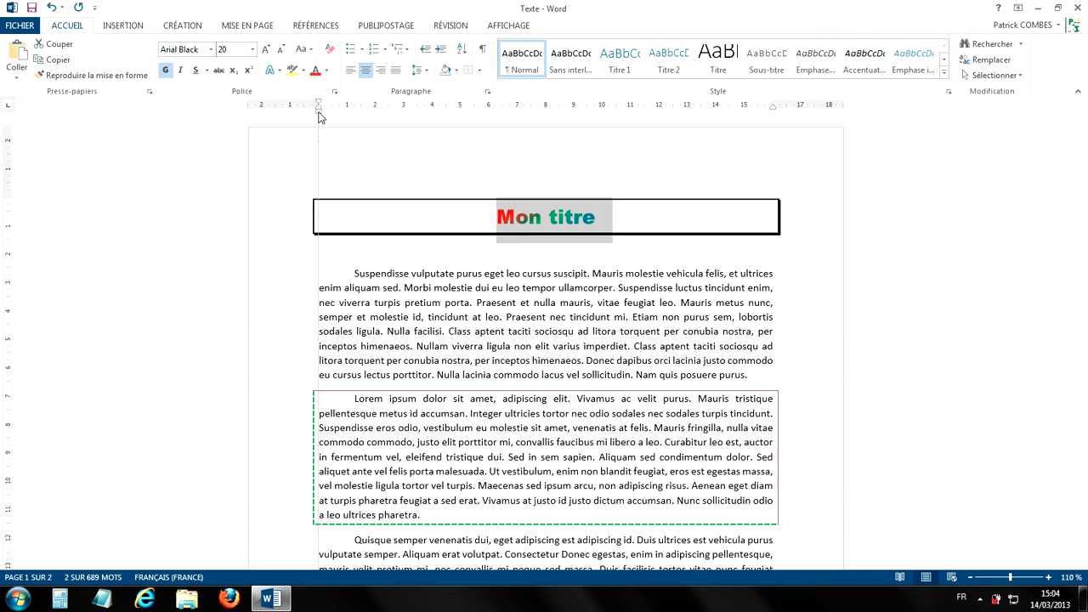
{"action": "left_click_drag", "start_coordinate": [319, 117], "coordinate": [403, 117]}
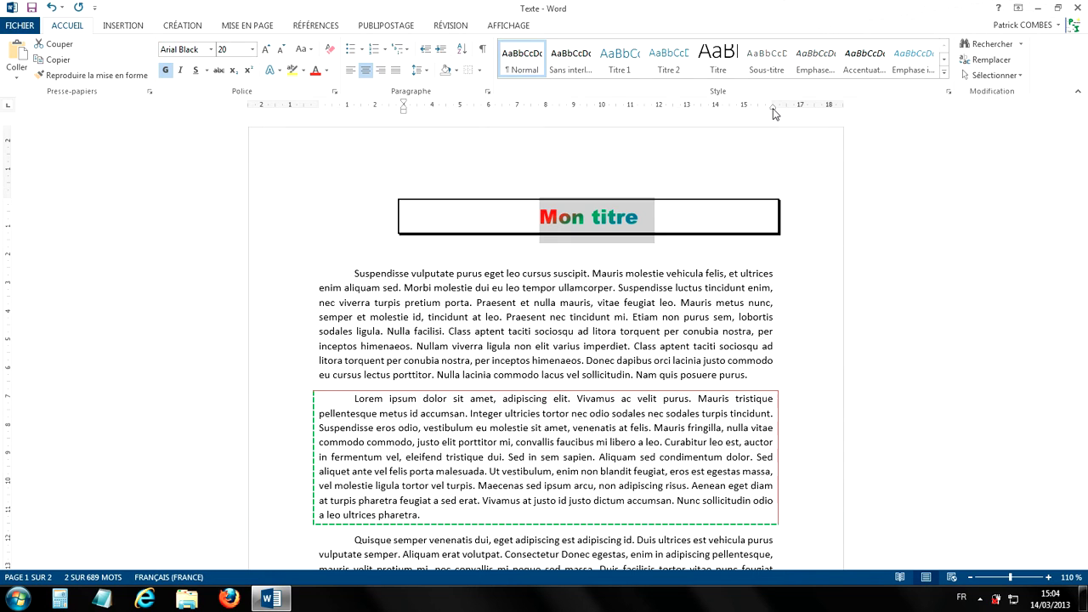
{"action": "left_click_drag", "start_coordinate": [774, 111], "coordinate": [683, 110]}
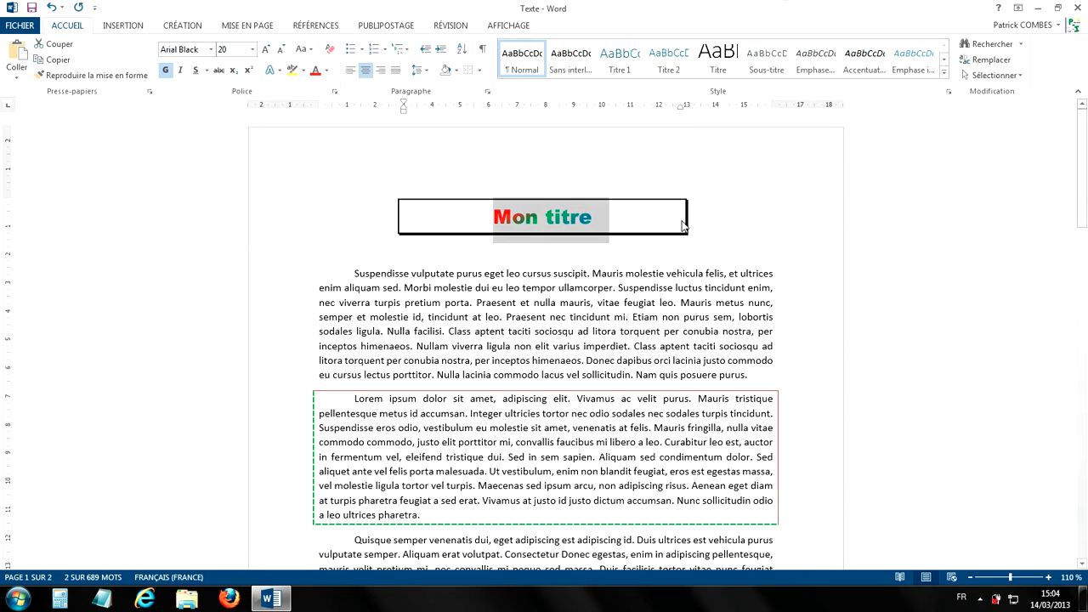
{"action": "left_click", "coordinate": [757, 249]}
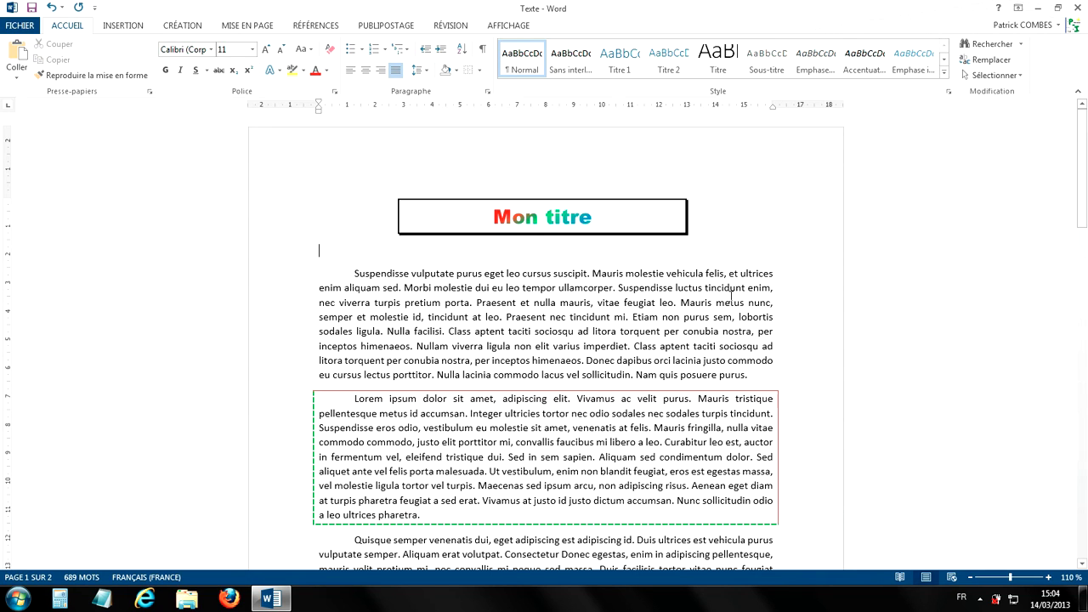
{"action": "left_click_drag", "start_coordinate": [607, 222], "coordinate": [482, 220]}
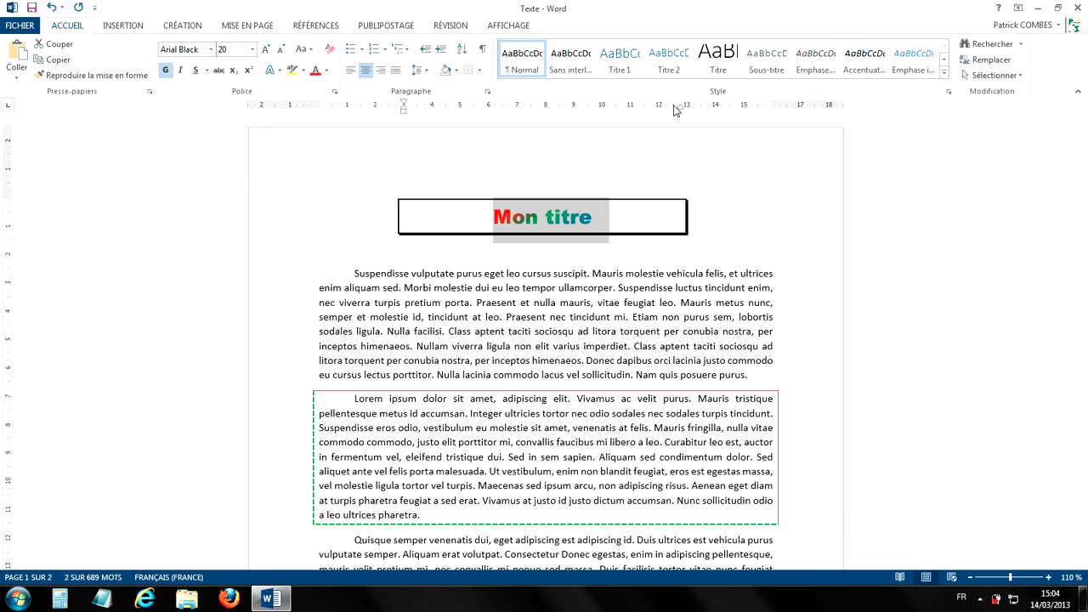
{"action": "left_click", "coordinate": [759, 302]}
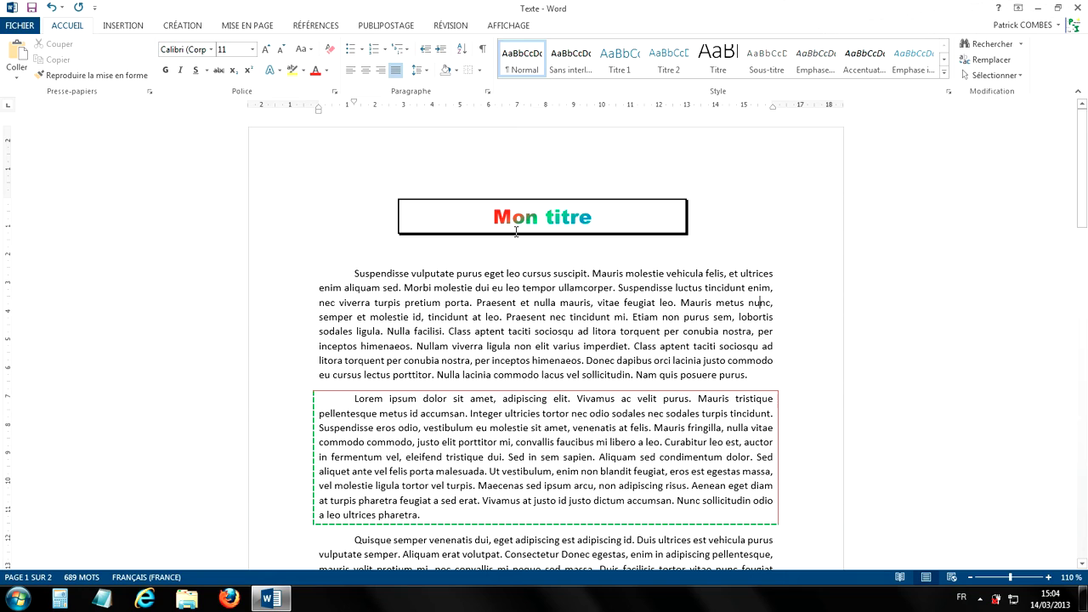
- Place the cursor in the first paragraph and show the Bordure de page settings, comparing them with the Bordures settings
{"action": "left_click", "coordinate": [552, 348]}
{"action": "left_click", "coordinate": [481, 71]}
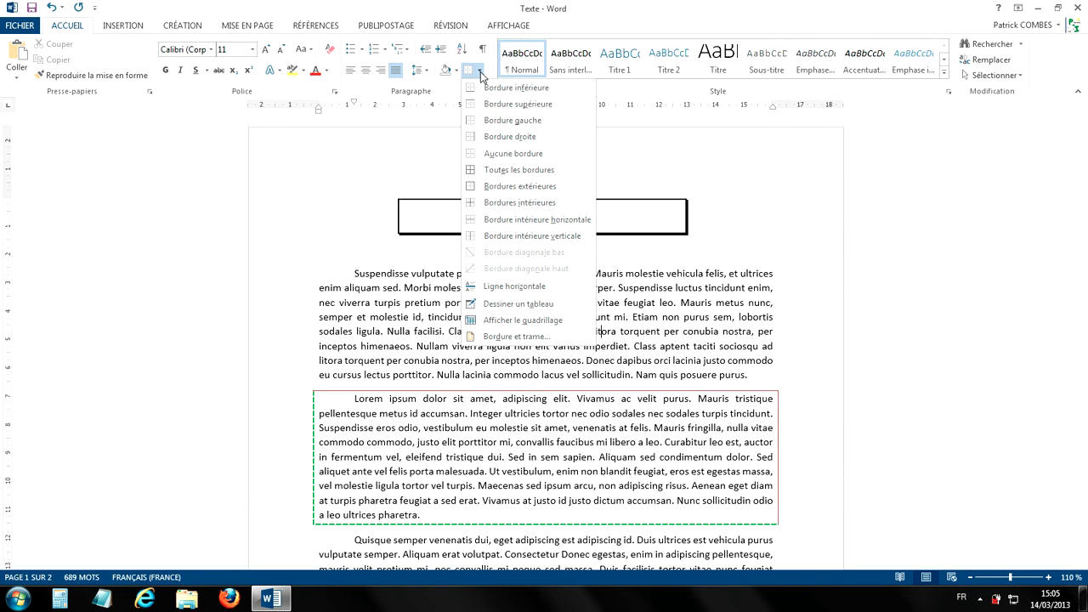
{"action": "left_click", "coordinate": [527, 341]}
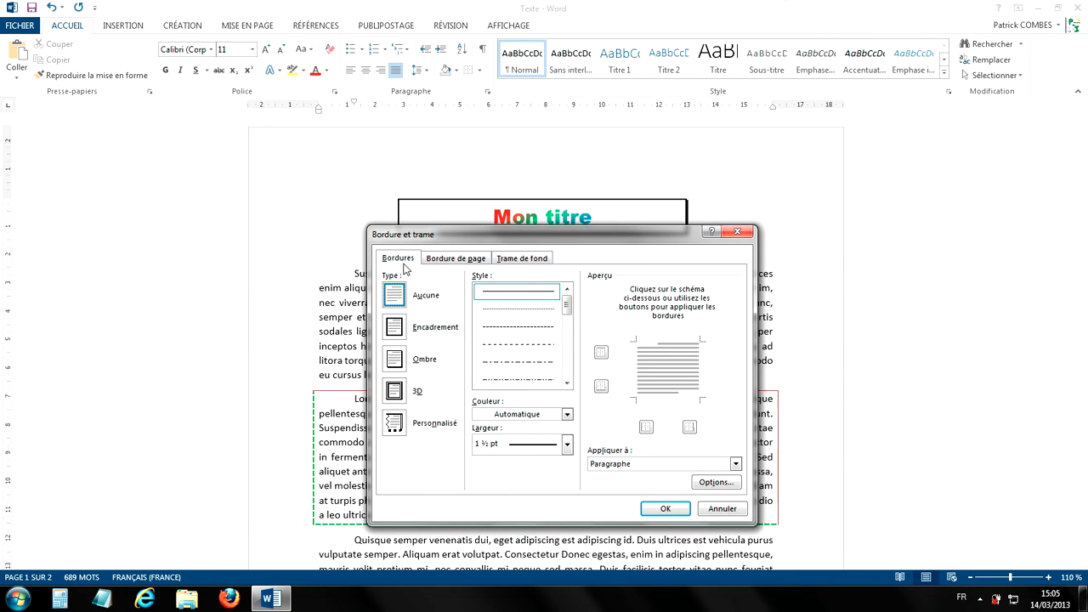
{"action": "left_click", "coordinate": [457, 261]}
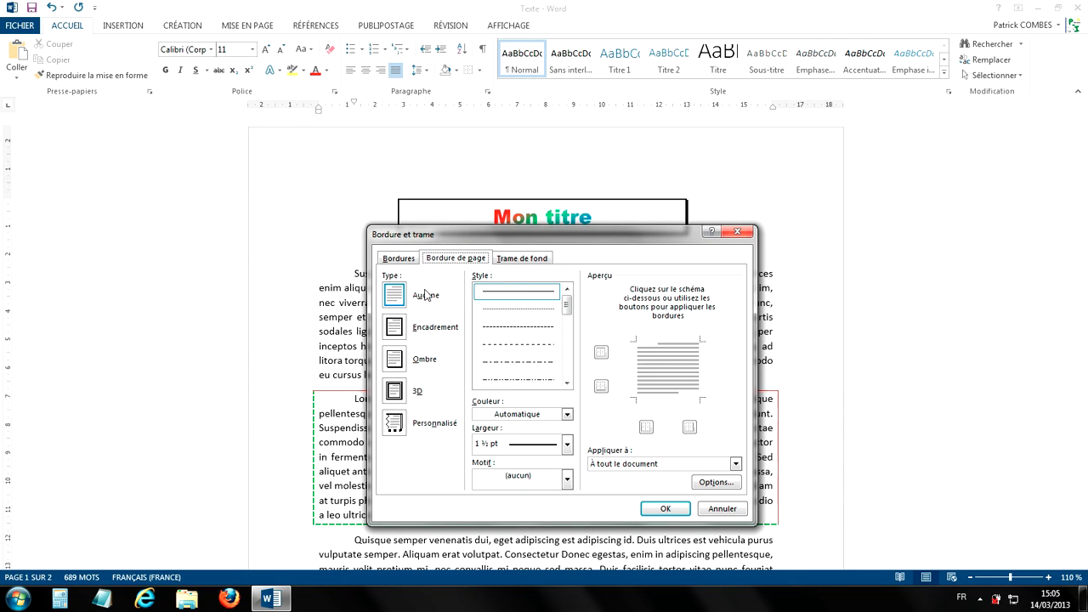
{"action": "left_click", "coordinate": [399, 259]}
{"action": "left_click", "coordinate": [447, 259]}
{"action": "left_click", "coordinate": [412, 261]}
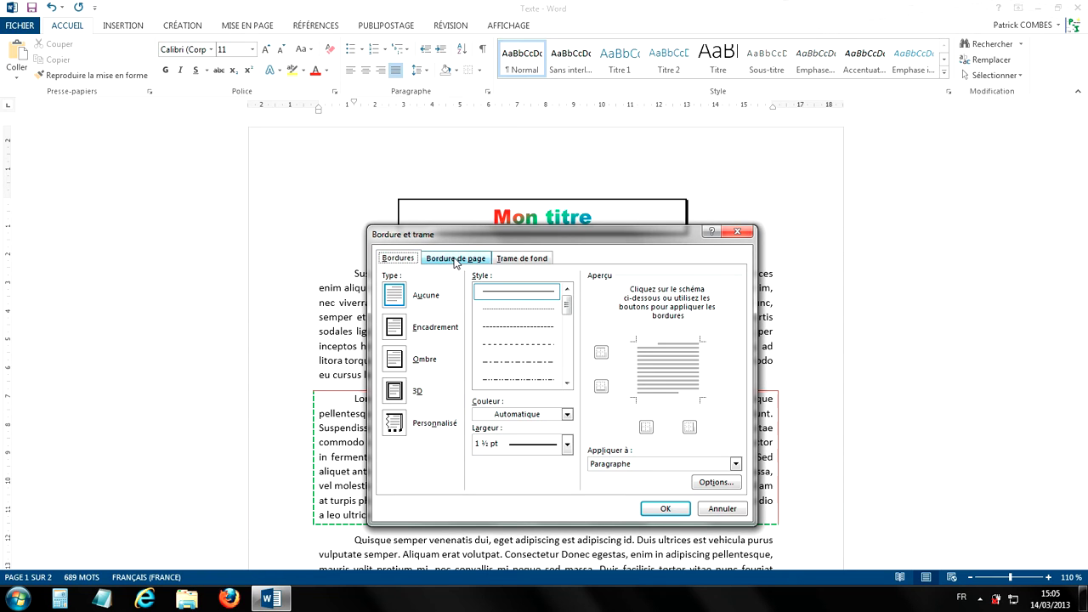
{"action": "left_click", "coordinate": [455, 259]}
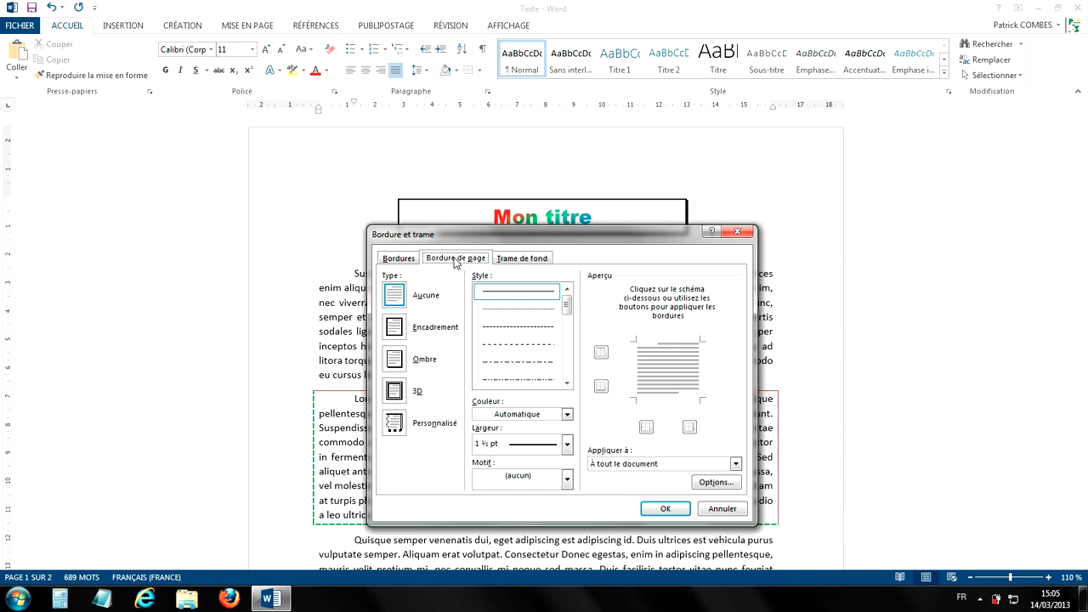
- Choose an Ombre page border with the fine dashed style at ½ pt, look at the Motif choices, and remove its right and top sides
{"action": "left_click", "coordinate": [394, 359]}
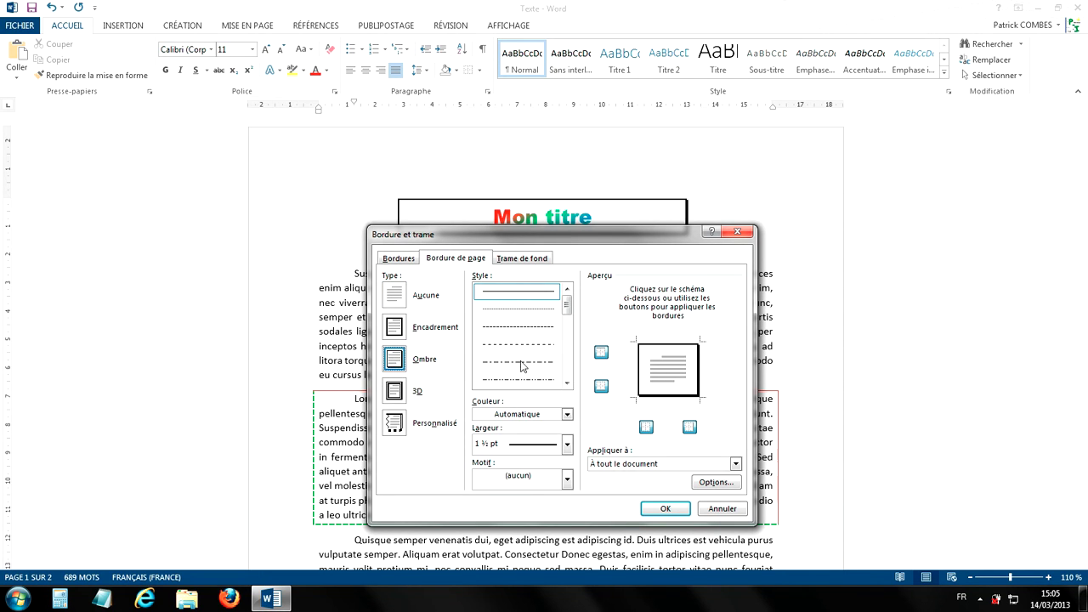
{"action": "left_click", "coordinate": [519, 328]}
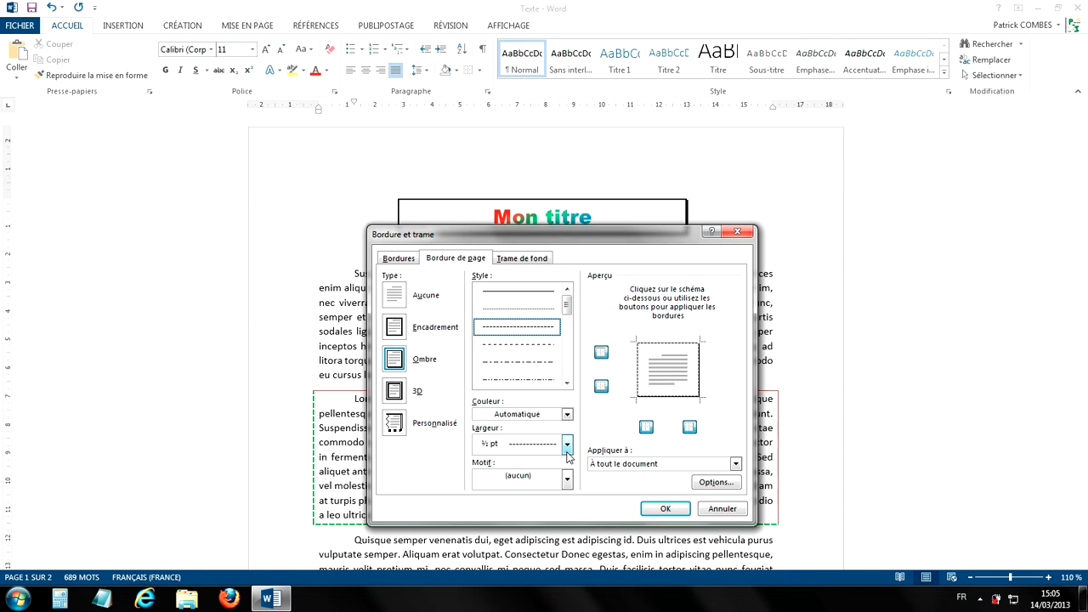
{"action": "left_click", "coordinate": [567, 481]}
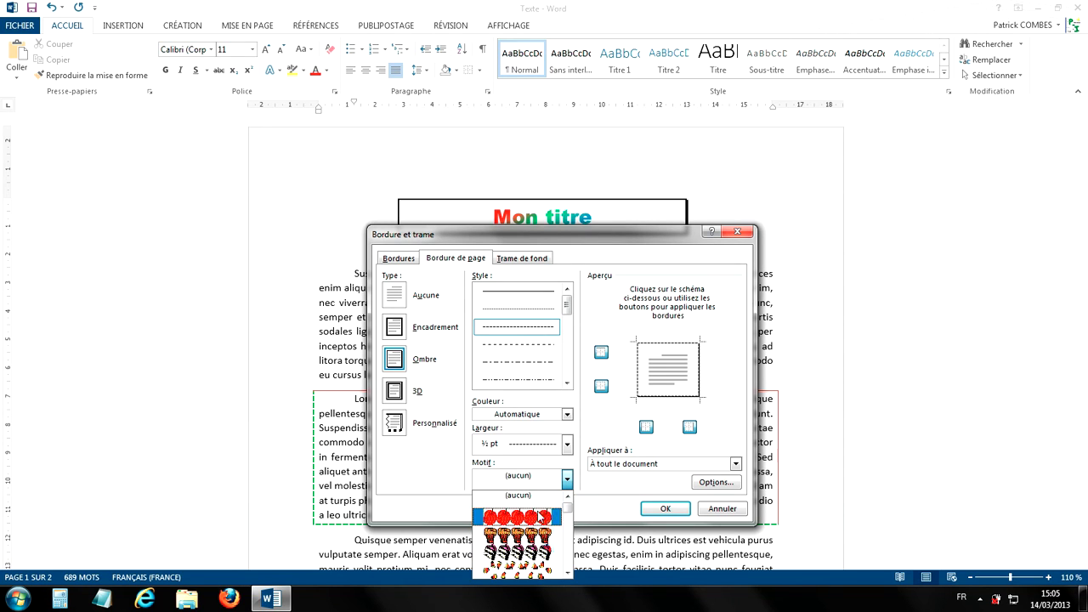
{"action": "left_click", "coordinate": [589, 499]}
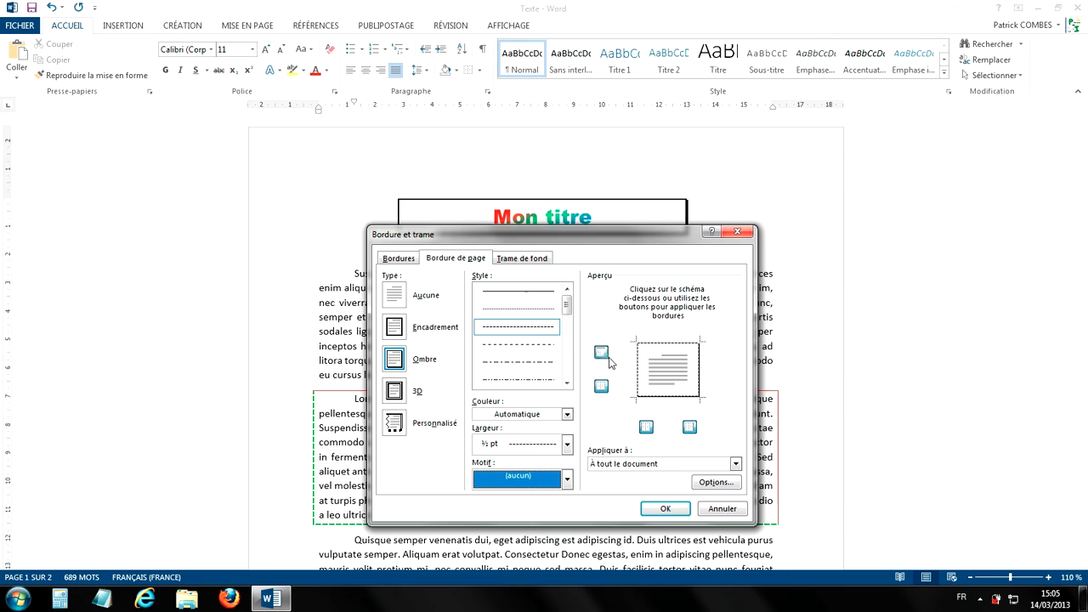
{"action": "left_click", "coordinate": [691, 428]}
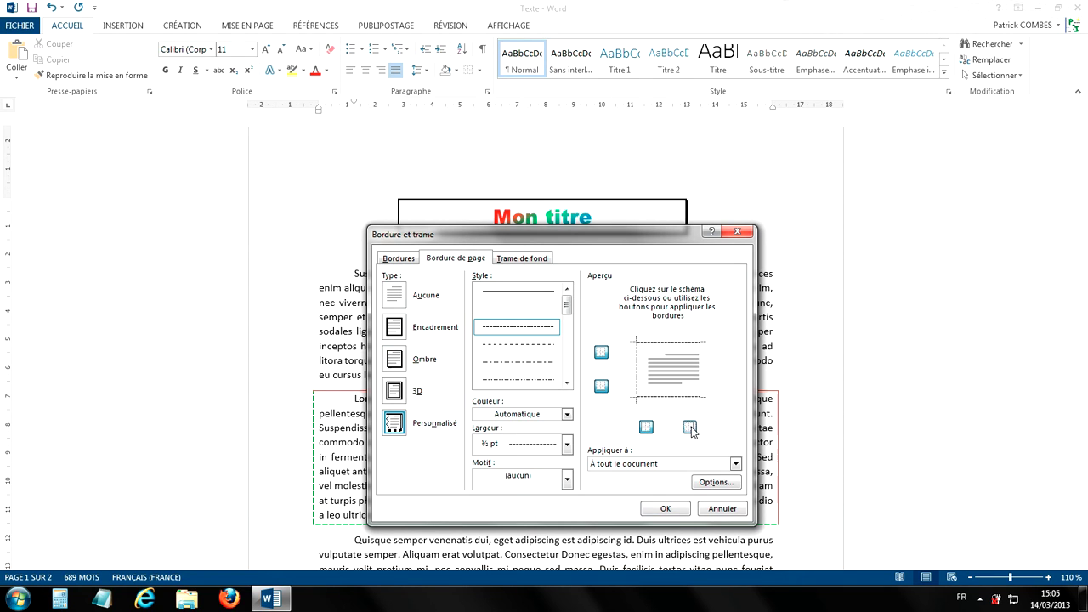
{"action": "left_click", "coordinate": [601, 355]}
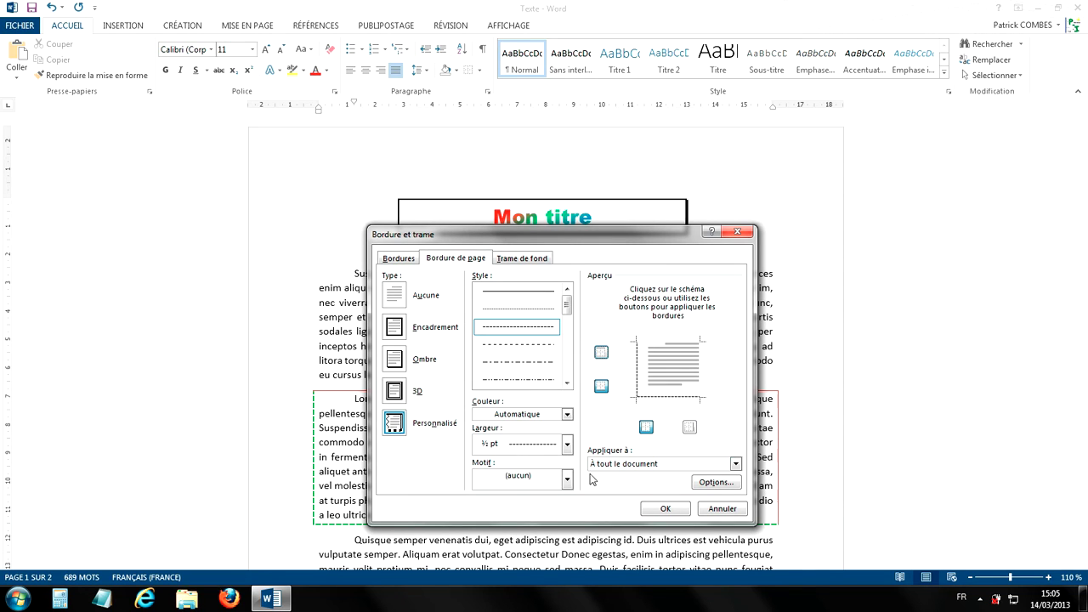
- Apply the dashed page border to À tout le document and check it on both pages
{"action": "left_click", "coordinate": [644, 466]}
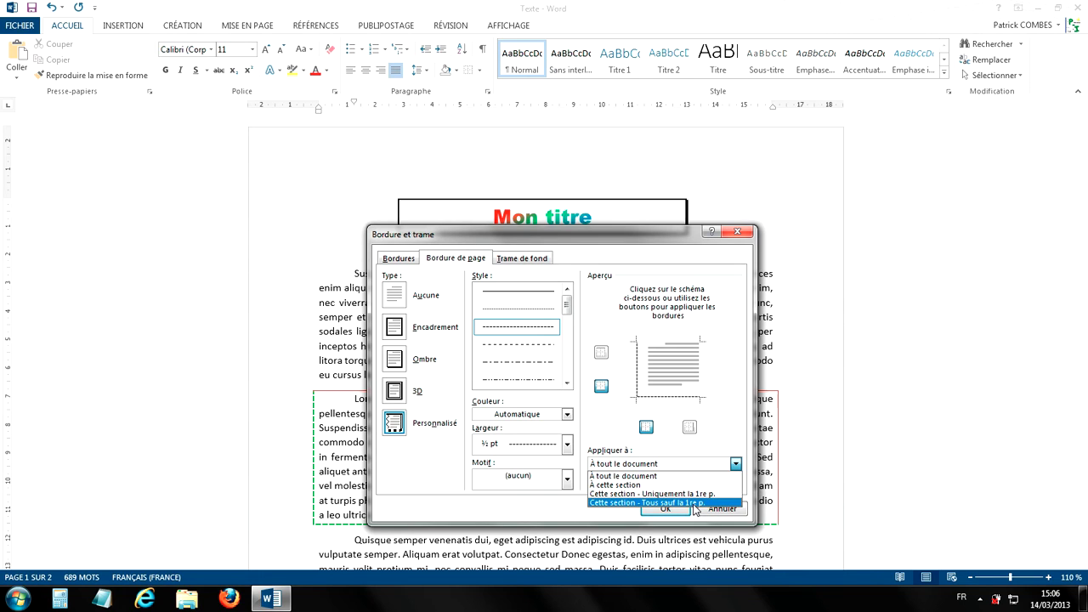
{"action": "left_click", "coordinate": [644, 477]}
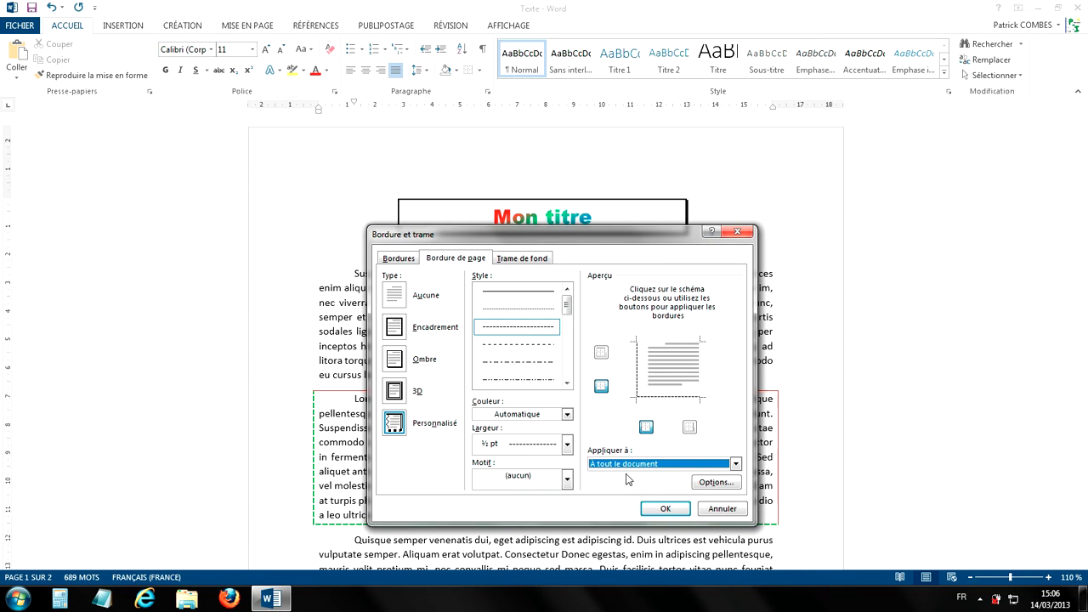
{"action": "left_click", "coordinate": [665, 508]}
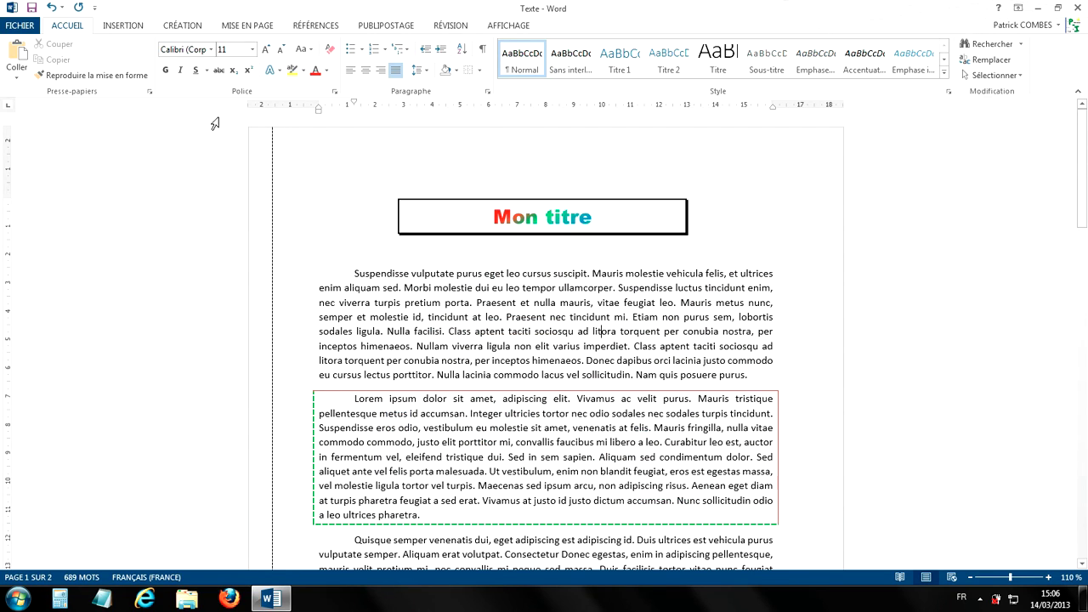
{"action": "scroll", "coordinate": [330, 358], "scroll_direction": "down", "scroll_amount": 7}
{"action": "scroll", "coordinate": [331, 358], "scroll_direction": "down", "scroll_amount": 6}
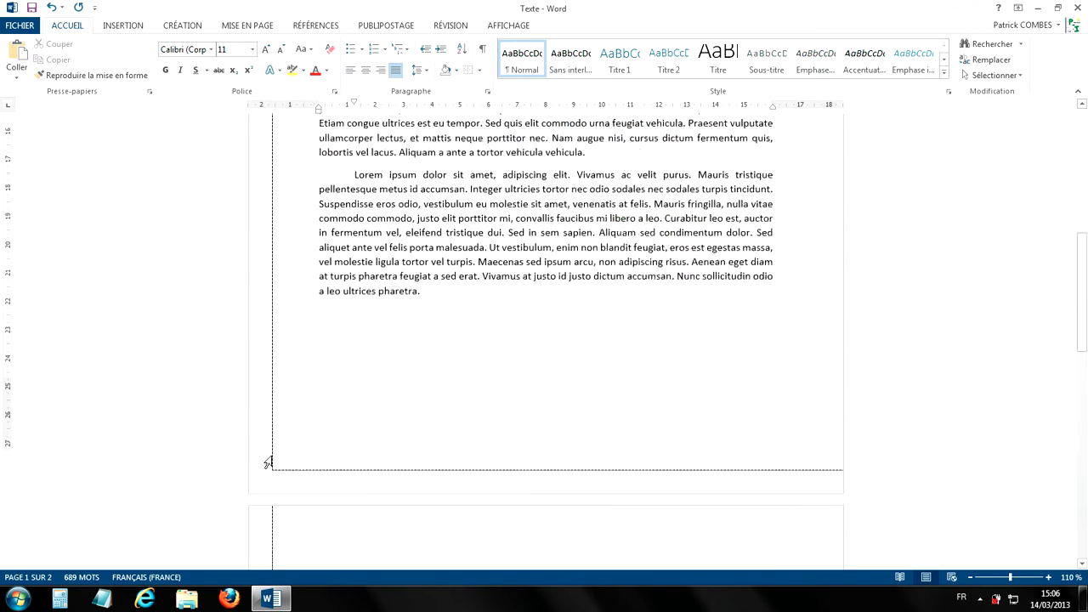
{"action": "scroll", "coordinate": [399, 414], "scroll_direction": "down", "scroll_amount": 6}
{"action": "scroll", "coordinate": [399, 415], "scroll_direction": "down", "scroll_amount": 15}
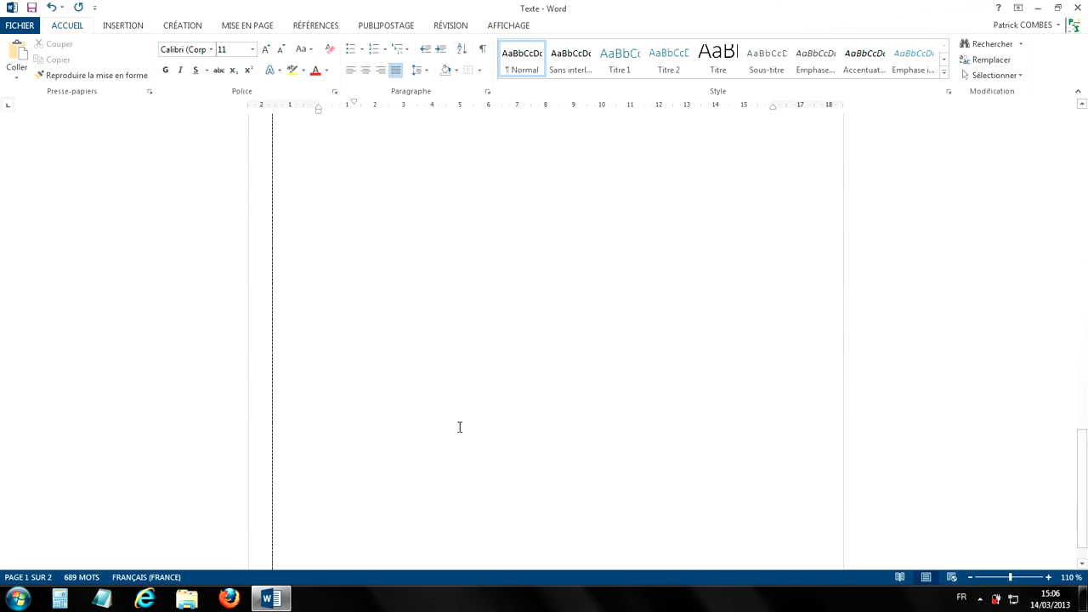
{"action": "scroll", "coordinate": [479, 430], "scroll_direction": "up", "scroll_amount": 20}
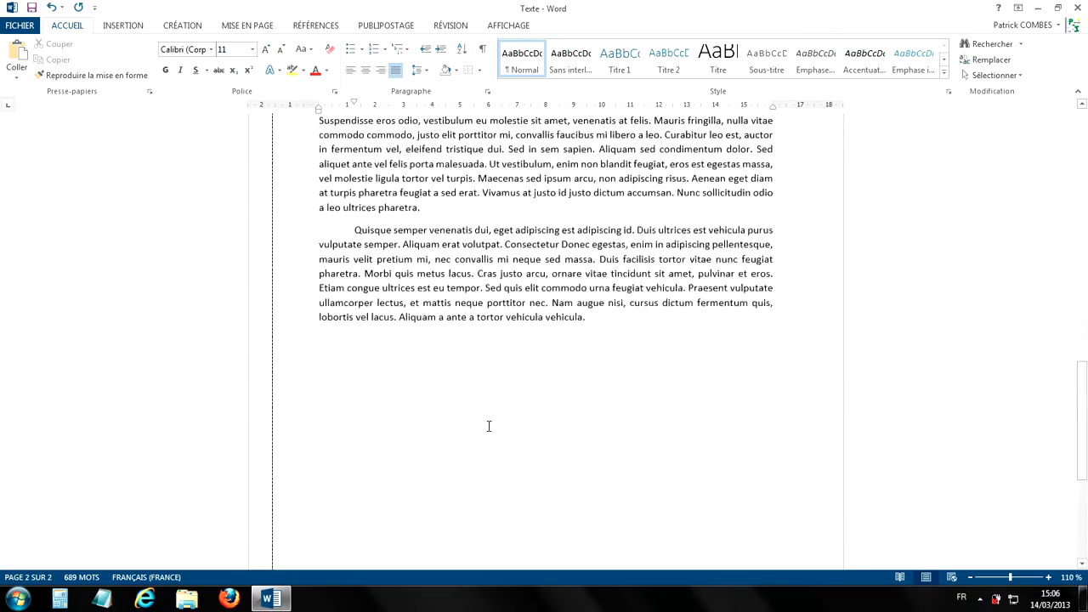
{"action": "scroll", "coordinate": [539, 428], "scroll_direction": "up", "scroll_amount": 8}
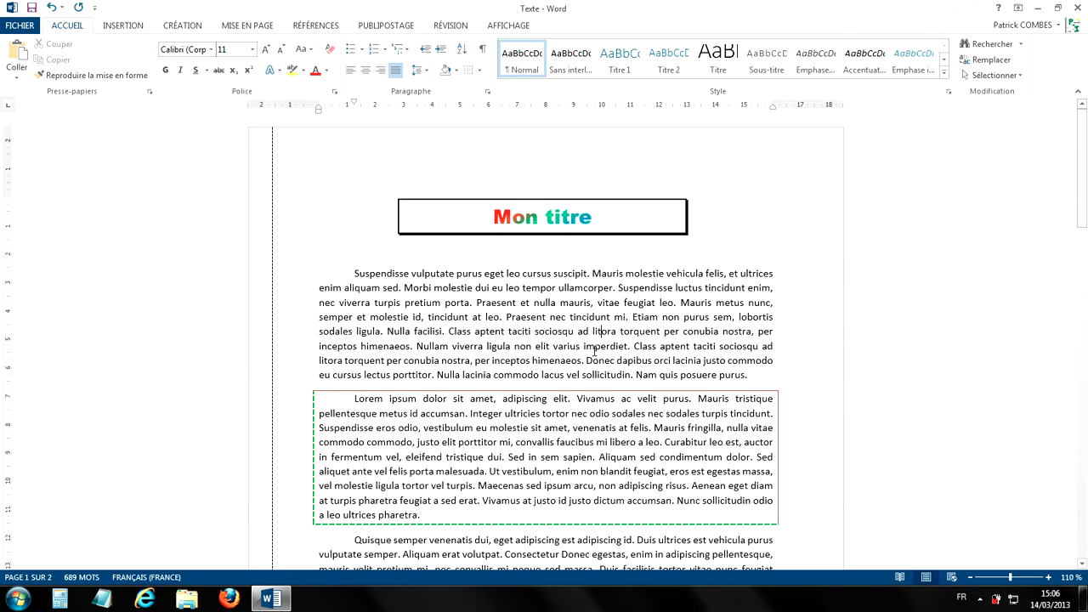
- Reopen the Bordure de page settings from the first paragraph and restrict the border to Cette section - Uniquement la 1re p
{"action": "left_click", "coordinate": [594, 347]}
{"action": "left_click", "coordinate": [480, 70]}
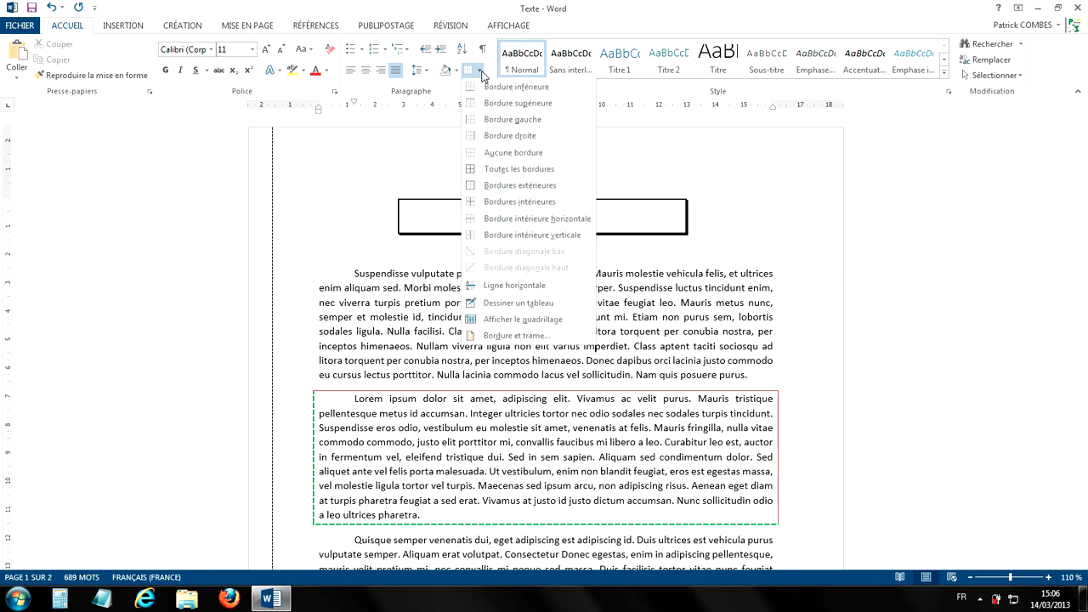
{"action": "left_click", "coordinate": [518, 336]}
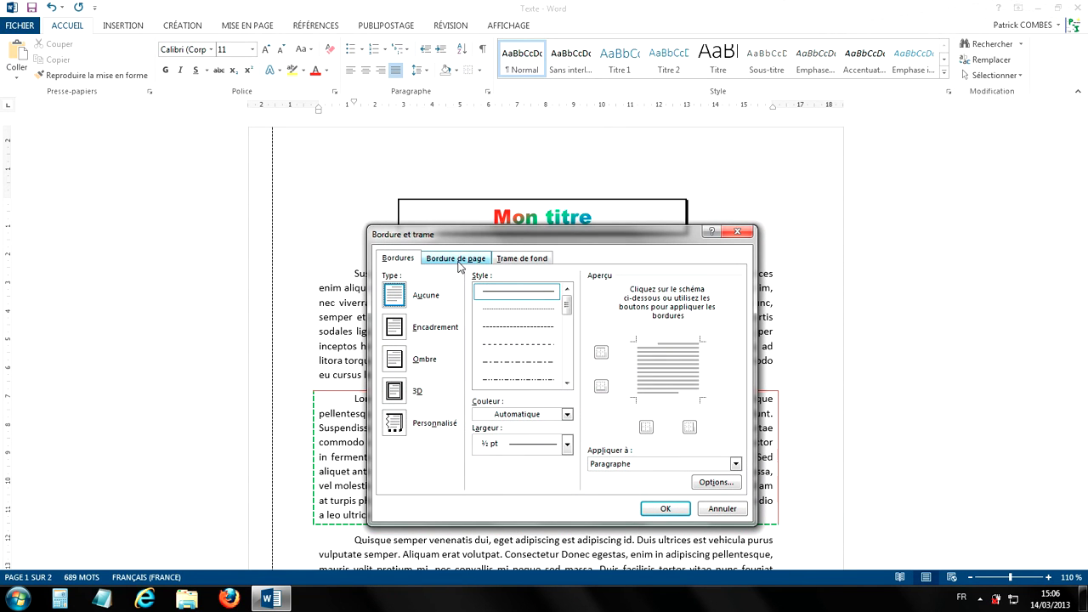
{"action": "left_click", "coordinate": [457, 259]}
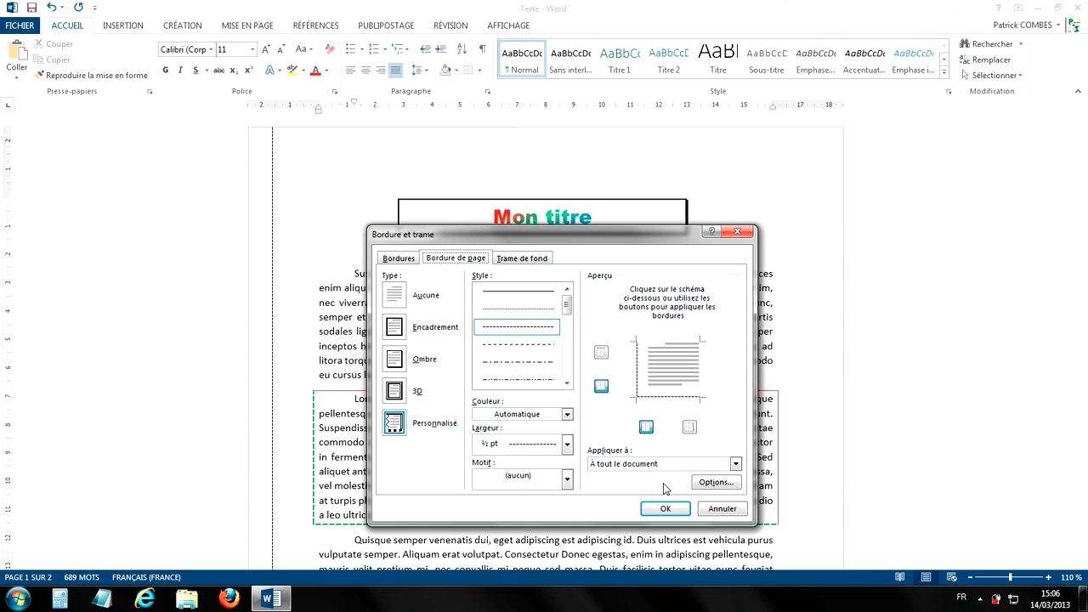
{"action": "left_click", "coordinate": [633, 464]}
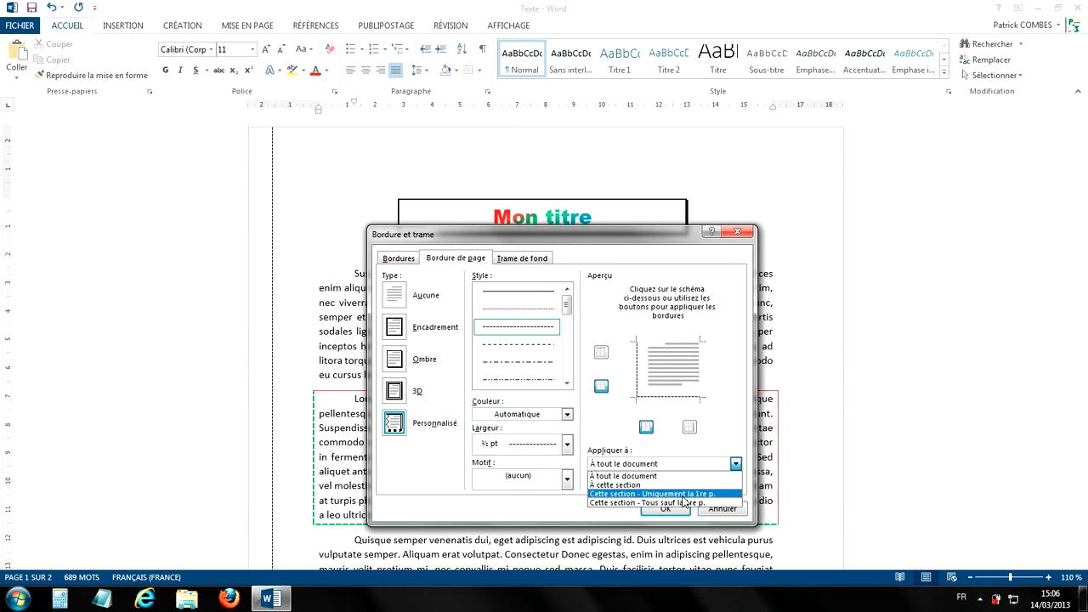
{"action": "left_click", "coordinate": [684, 495]}
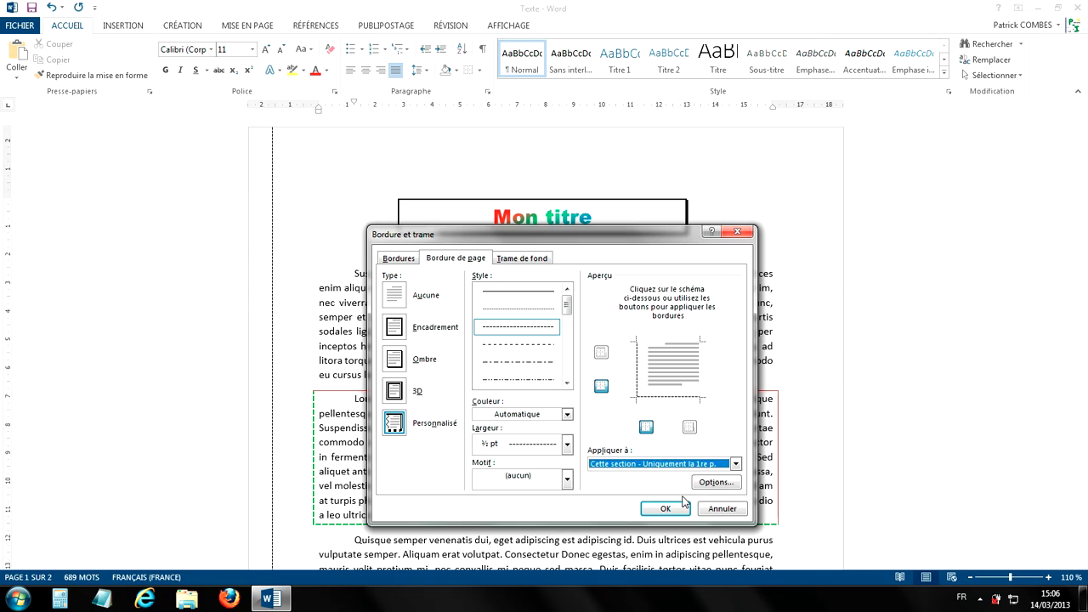
{"action": "left_click", "coordinate": [665, 508]}
- Compare the first and second pages to check where the first-page-only border is drawn
{"action": "scroll", "coordinate": [618, 338], "scroll_direction": "down", "scroll_amount": 1}
{"action": "scroll", "coordinate": [618, 338], "scroll_direction": "down", "scroll_amount": 15}
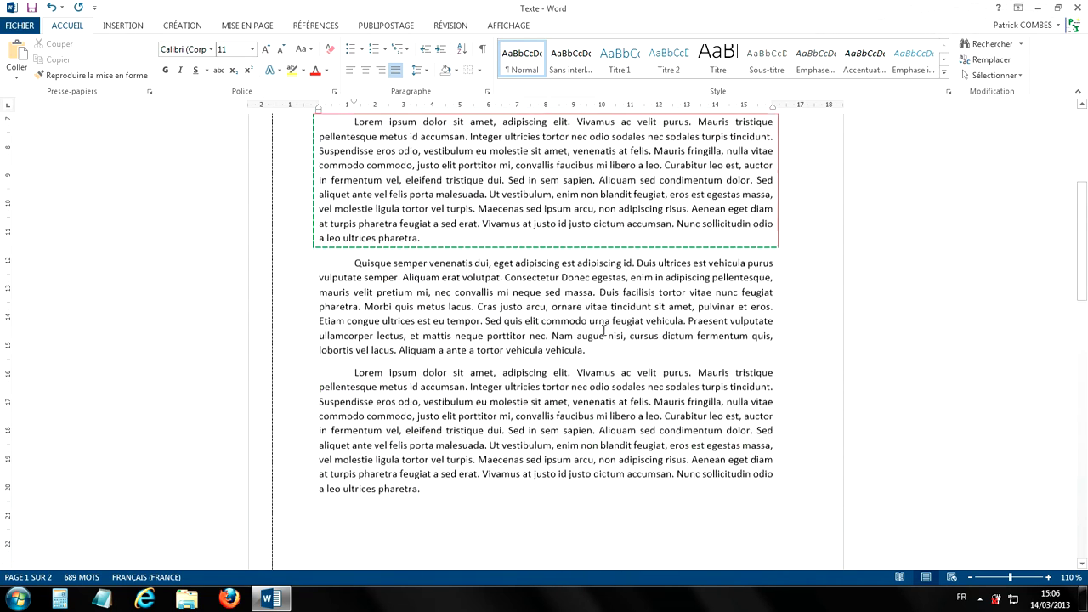
{"action": "scroll", "coordinate": [579, 315], "scroll_direction": "down", "scroll_amount": 10}
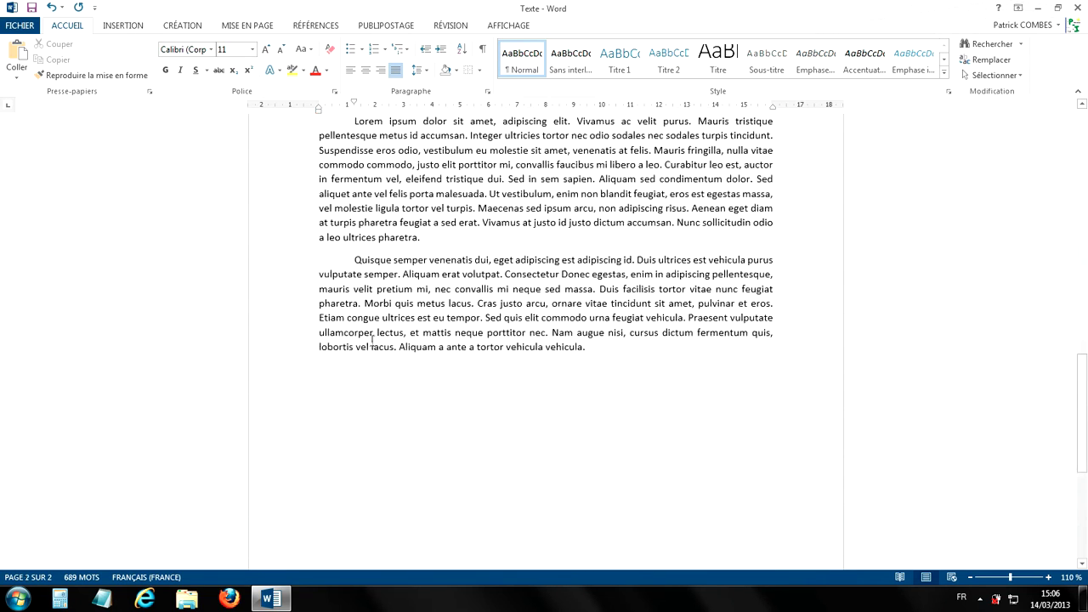
{"action": "scroll", "coordinate": [460, 450], "scroll_direction": "up", "scroll_amount": 7}
{"action": "scroll", "coordinate": [444, 418], "scroll_direction": "up", "scroll_amount": 5}
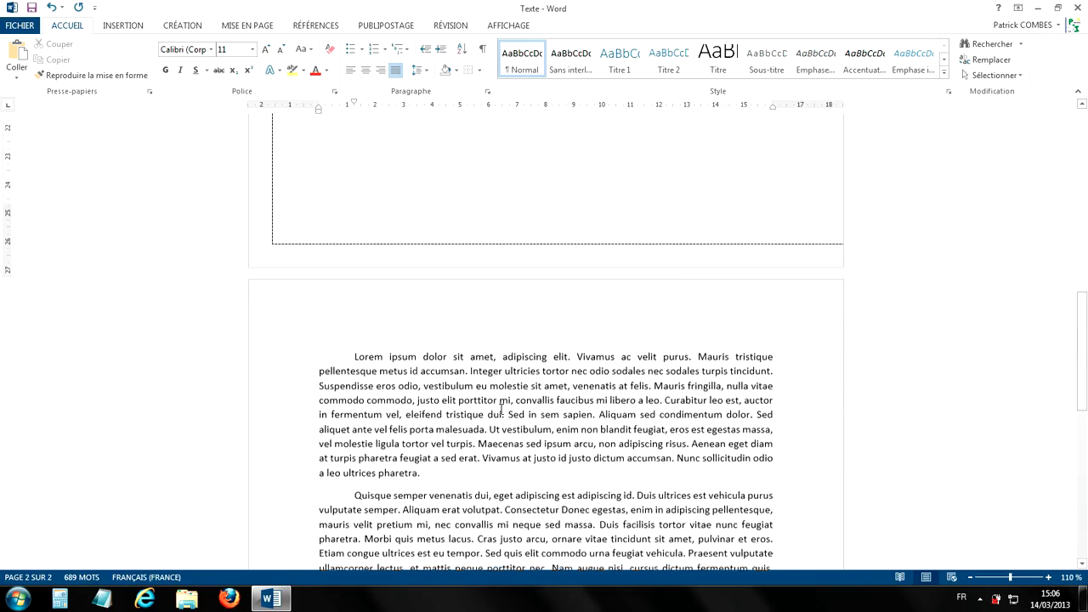
{"action": "scroll", "coordinate": [451, 245], "scroll_direction": "up", "scroll_amount": 11}
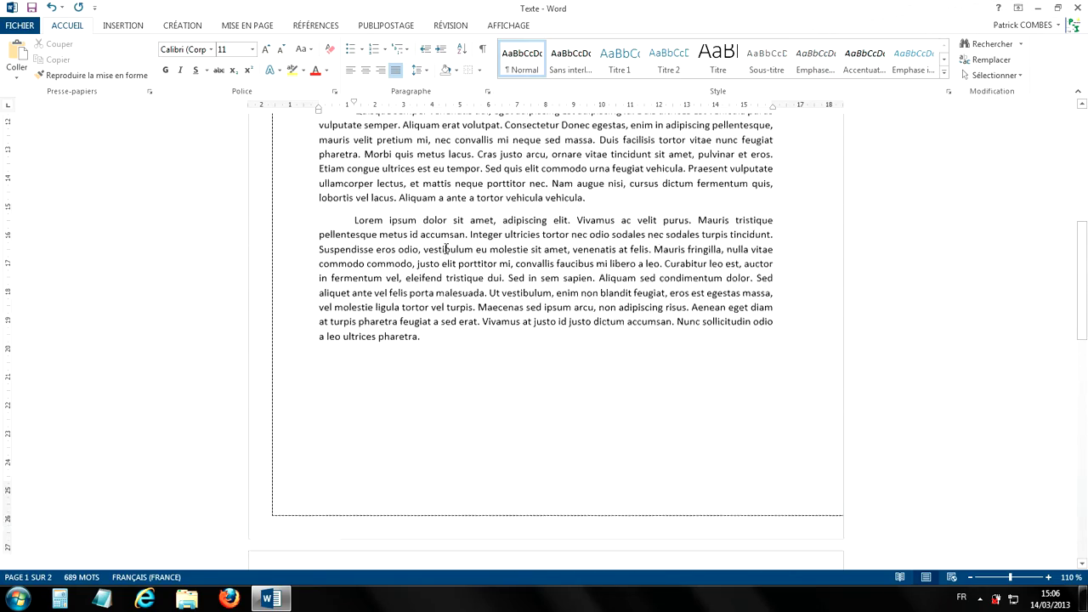
{"action": "scroll", "coordinate": [449, 253], "scroll_direction": "up", "scroll_amount": 4}
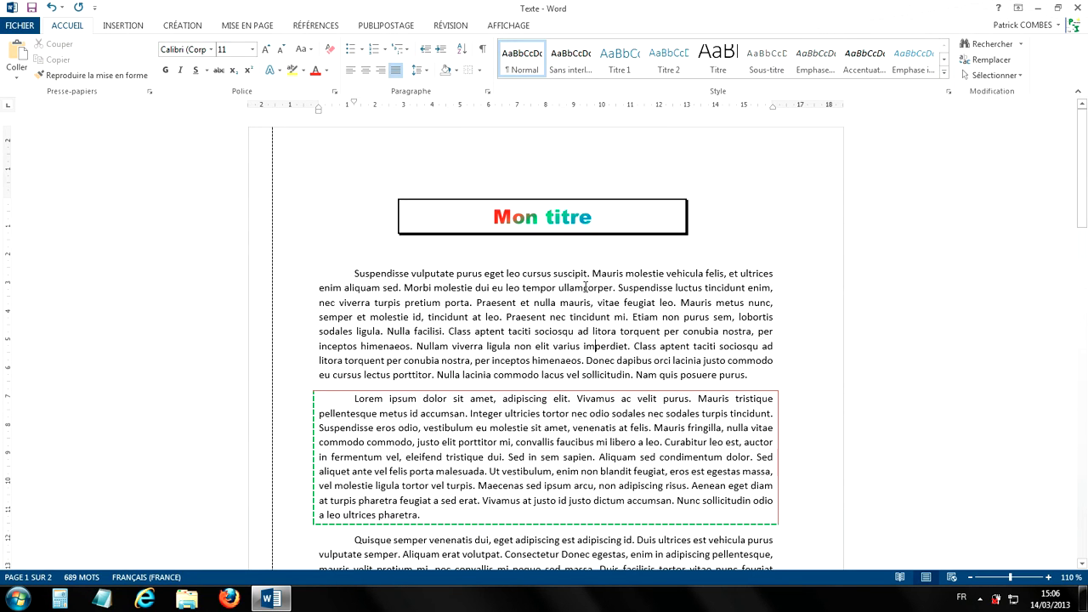
- Change the page border's scope to Cette section - Tous sauf la 1re p. in Bordure et trame
{"action": "left_click", "coordinate": [478, 70]}
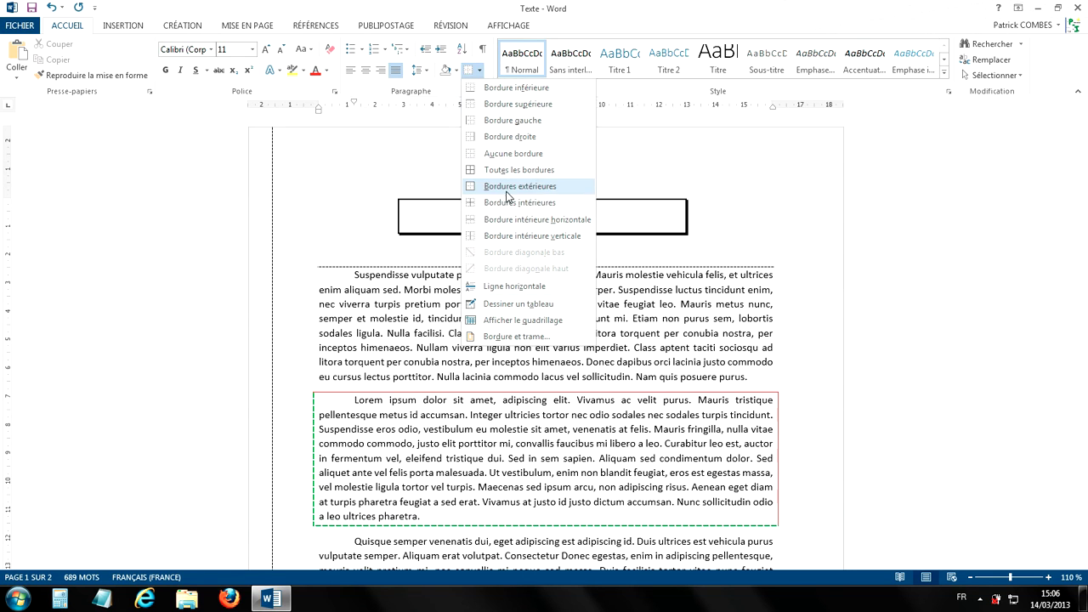
{"action": "left_click", "coordinate": [516, 337]}
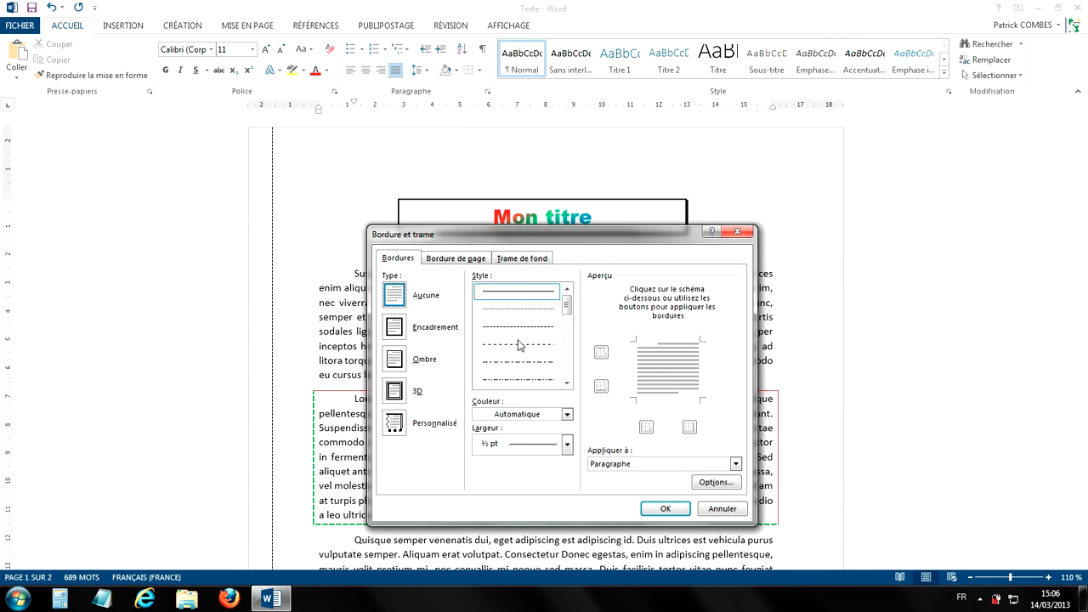
{"action": "left_click", "coordinate": [444, 260]}
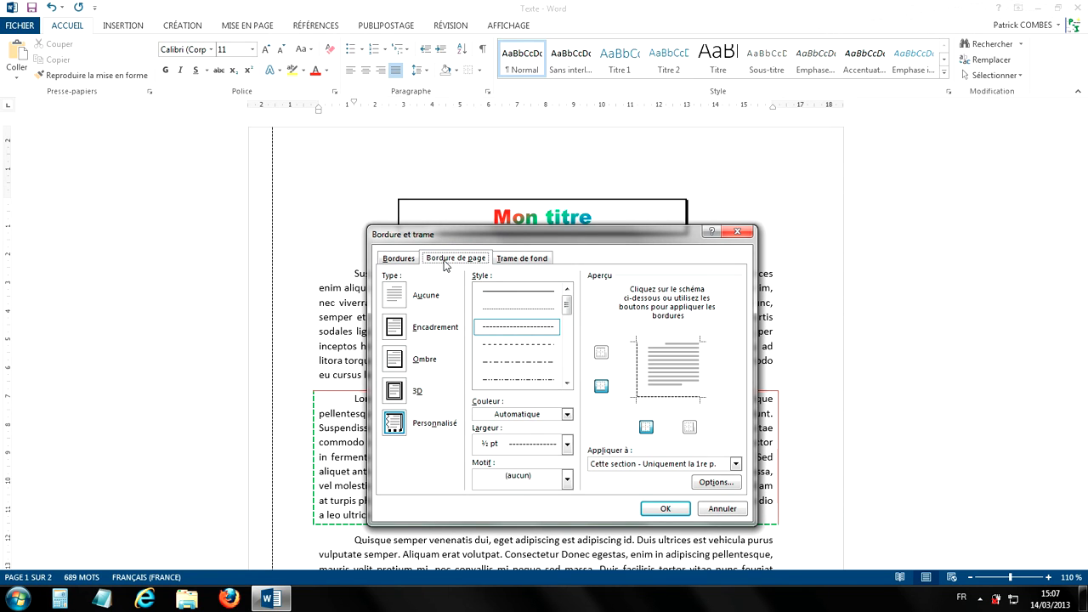
{"action": "left_click", "coordinate": [735, 463]}
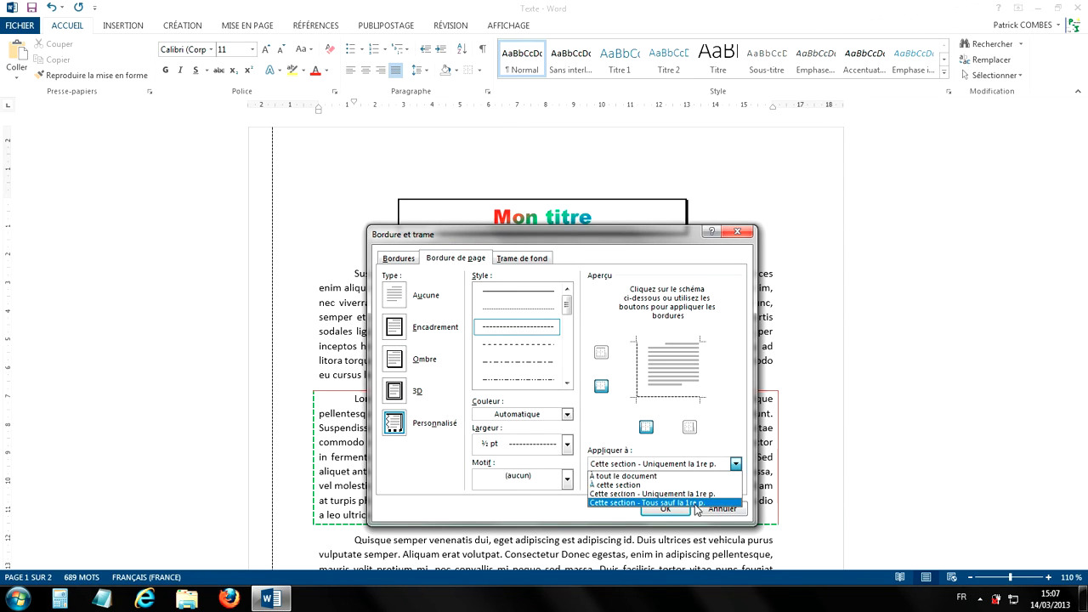
{"action": "left_click", "coordinate": [693, 504]}
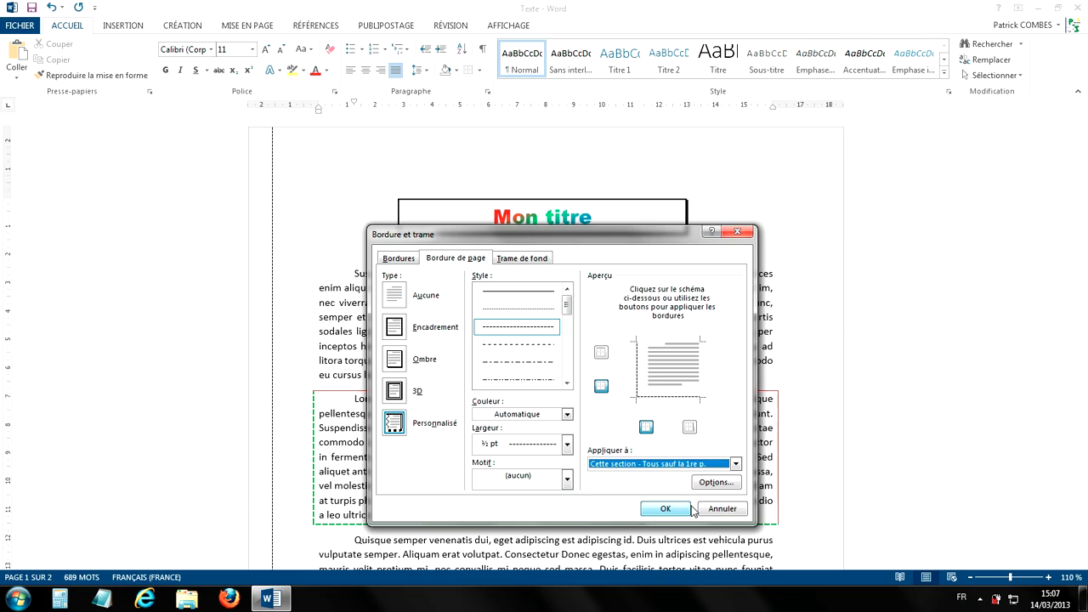
{"action": "left_click", "coordinate": [678, 509]}
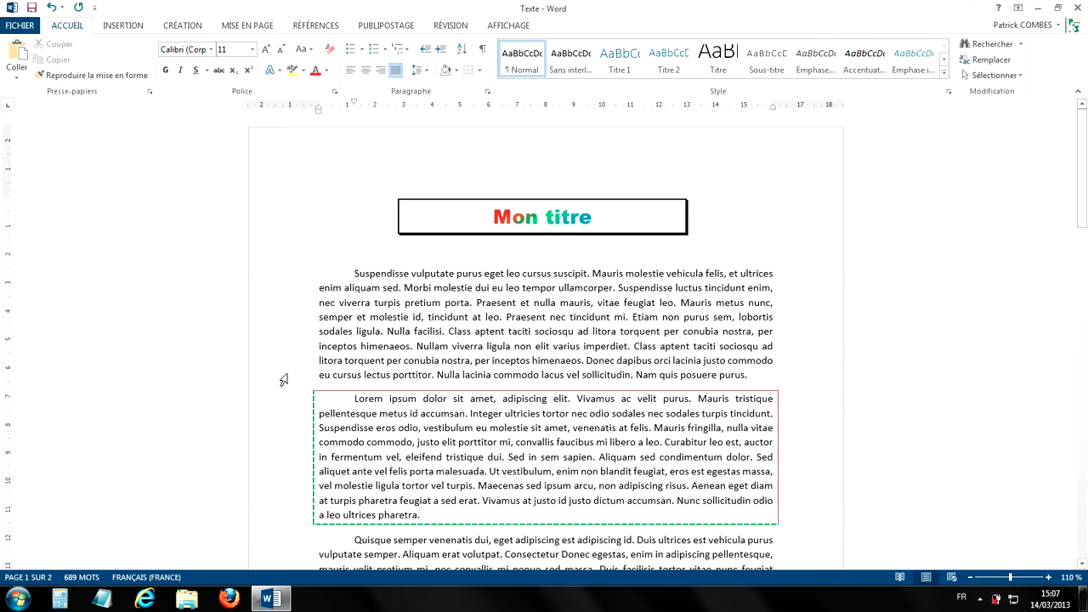
- Examine both pages down to the end of the document to check the border that excludes the first page
{"action": "scroll", "coordinate": [581, 407], "scroll_direction": "down", "scroll_amount": 10}
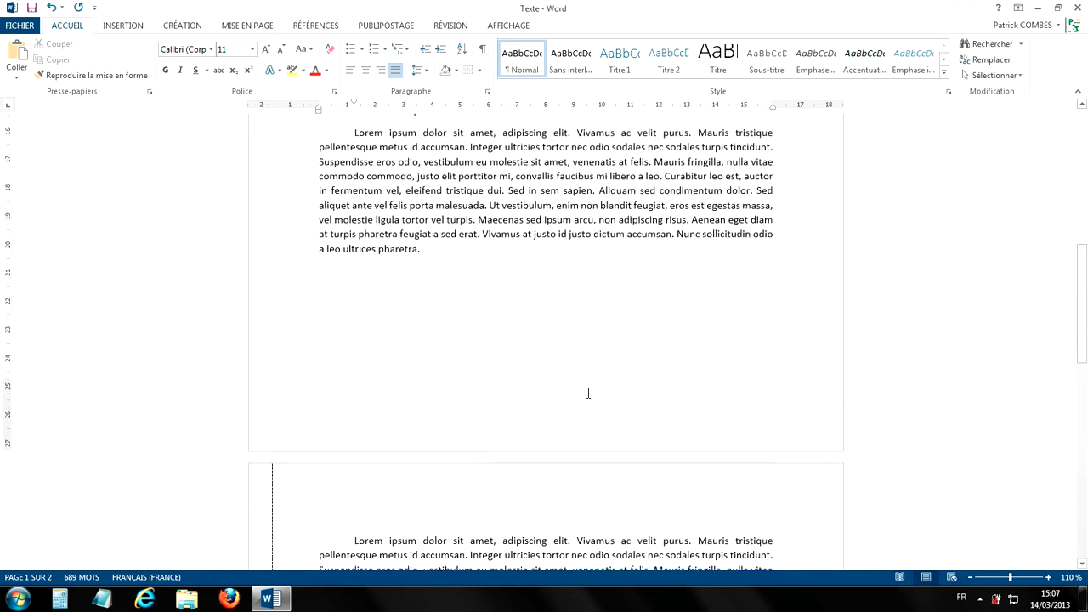
{"action": "scroll", "coordinate": [587, 392], "scroll_direction": "down", "scroll_amount": 12}
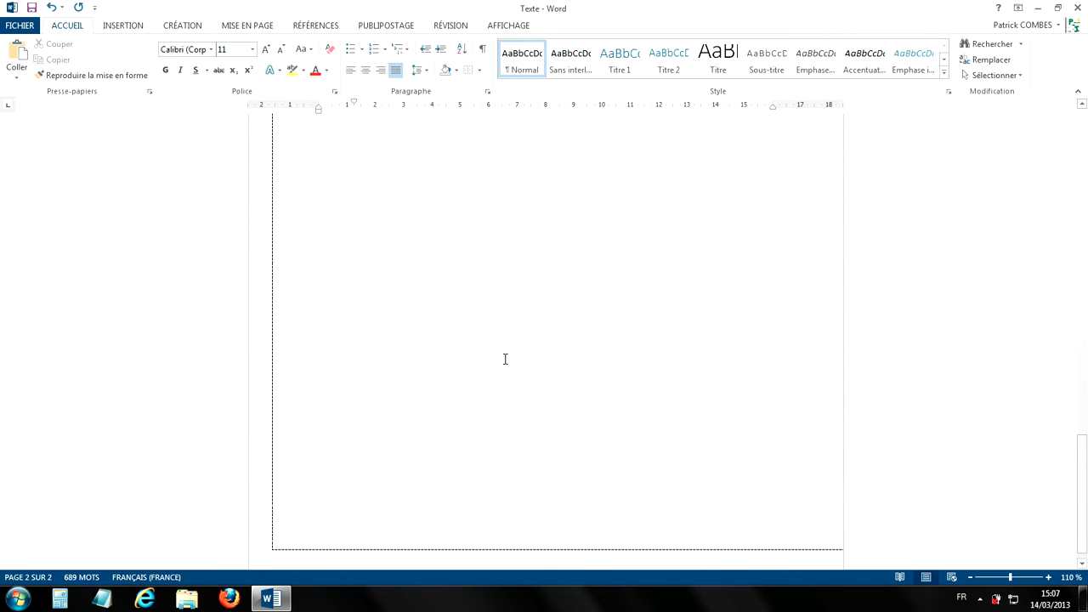
{"action": "scroll", "coordinate": [504, 363], "scroll_direction": "down", "scroll_amount": 1}
{"action": "scroll", "coordinate": [508, 394], "scroll_direction": "up", "scroll_amount": 10}
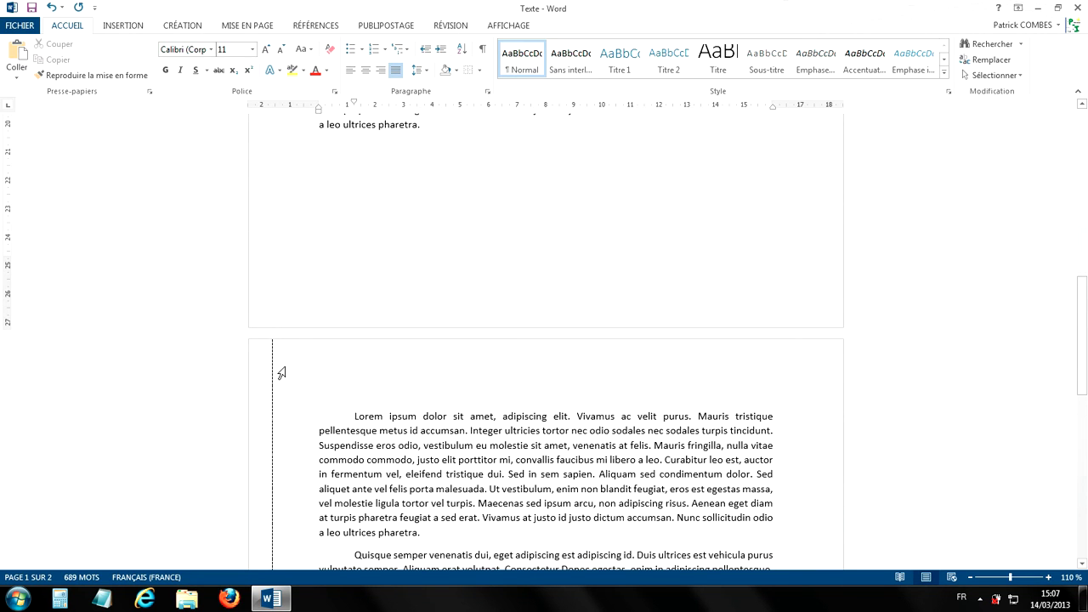
{"action": "scroll", "coordinate": [275, 422], "scroll_direction": "up", "scroll_amount": 4}
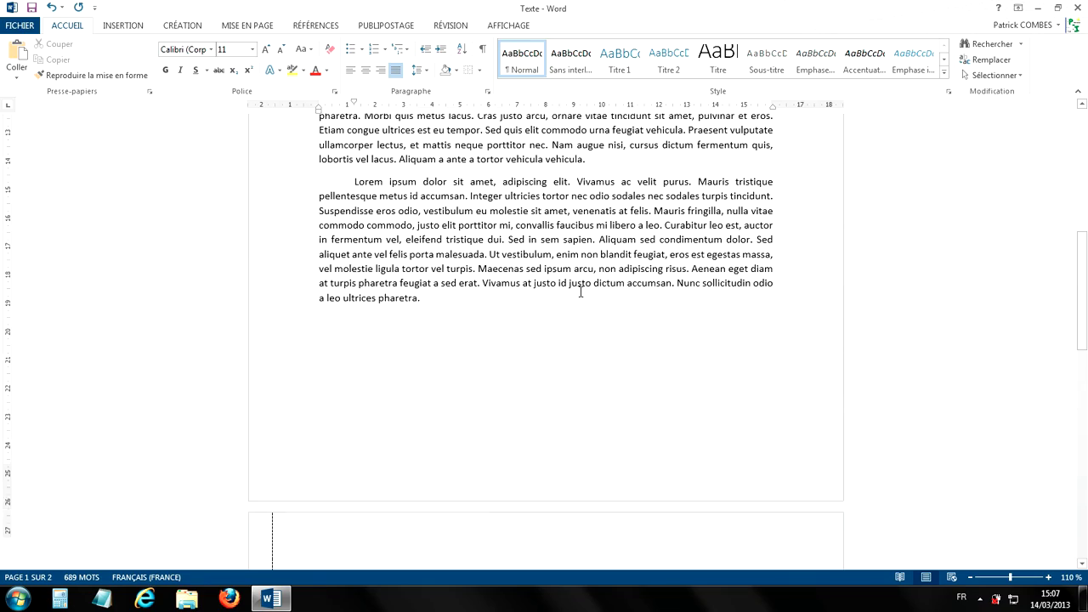
{"action": "scroll", "coordinate": [467, 338], "scroll_direction": "up", "scroll_amount": 6}
{"action": "scroll", "coordinate": [577, 293], "scroll_direction": "up", "scroll_amount": 2}
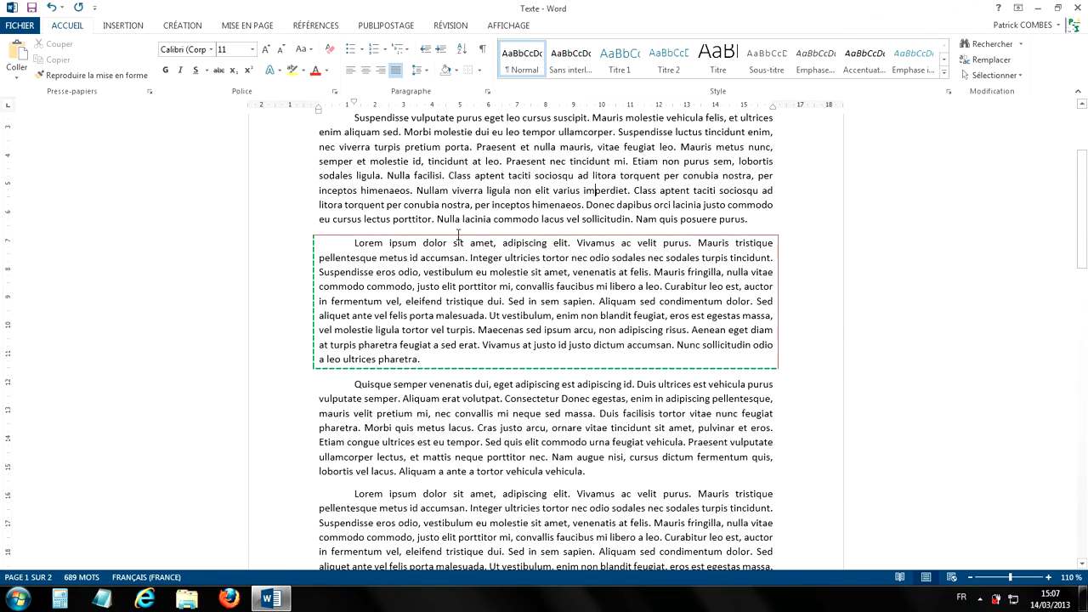
{"action": "scroll", "coordinate": [678, 343], "scroll_direction": "up", "scroll_amount": 3}
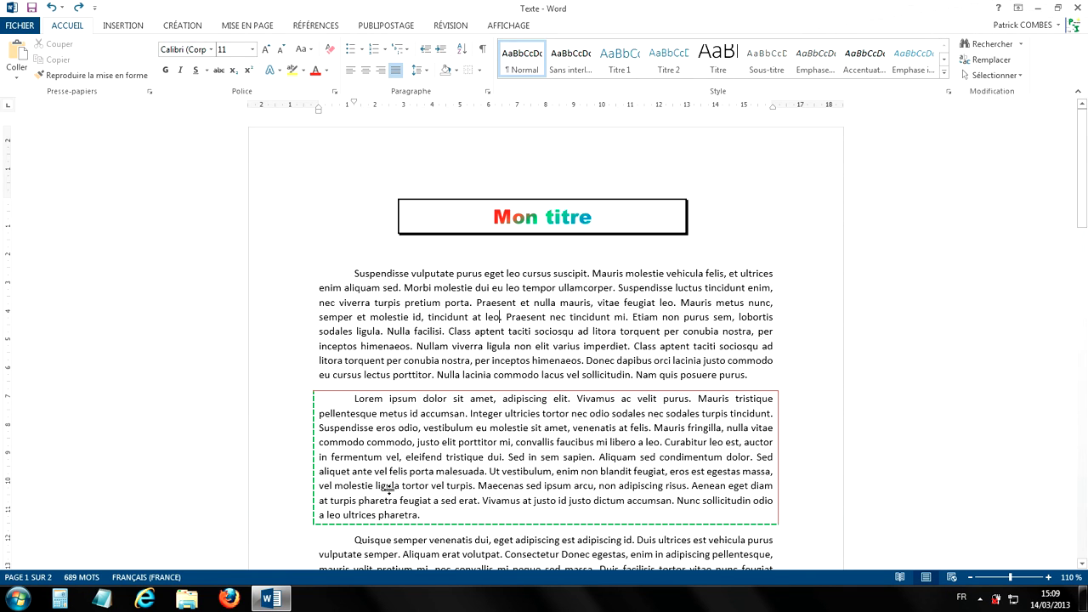
- Select the bordered Lorem ipsum paragraph and open its Trame de fond settings in Bordure et trame
{"action": "scroll", "coordinate": [389, 487], "scroll_direction": "down", "scroll_amount": 1}
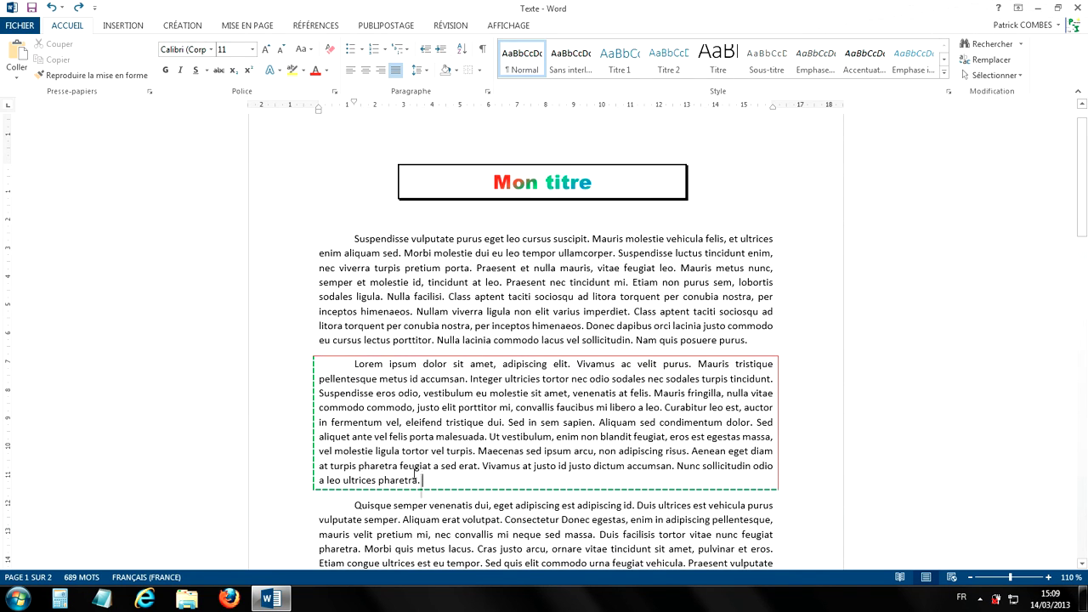
{"action": "left_click_drag", "start_coordinate": [421, 483], "coordinate": [355, 366]}
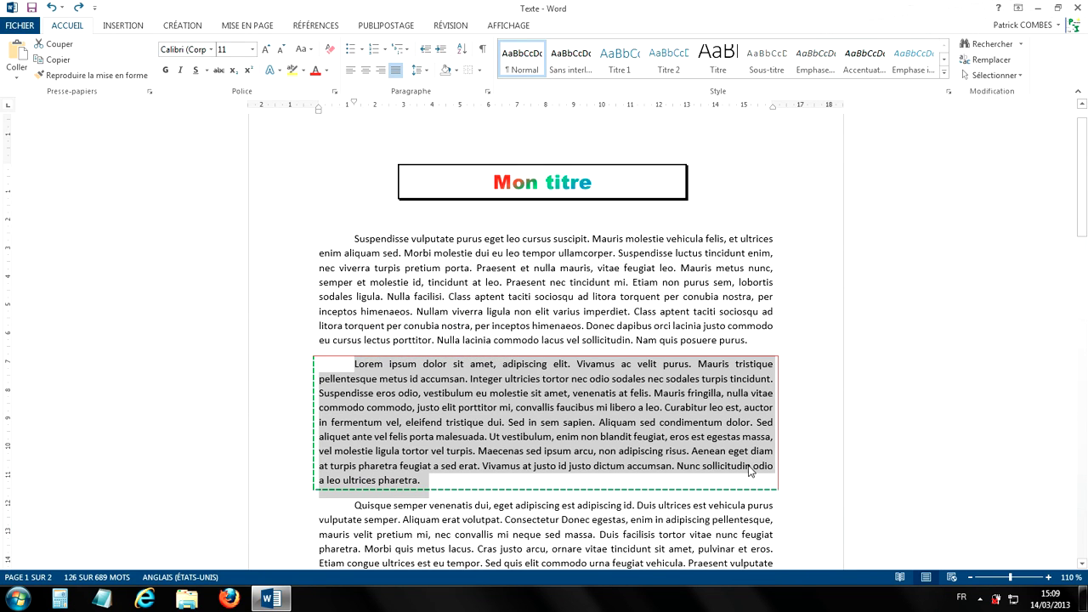
{"action": "left_click", "coordinate": [481, 71]}
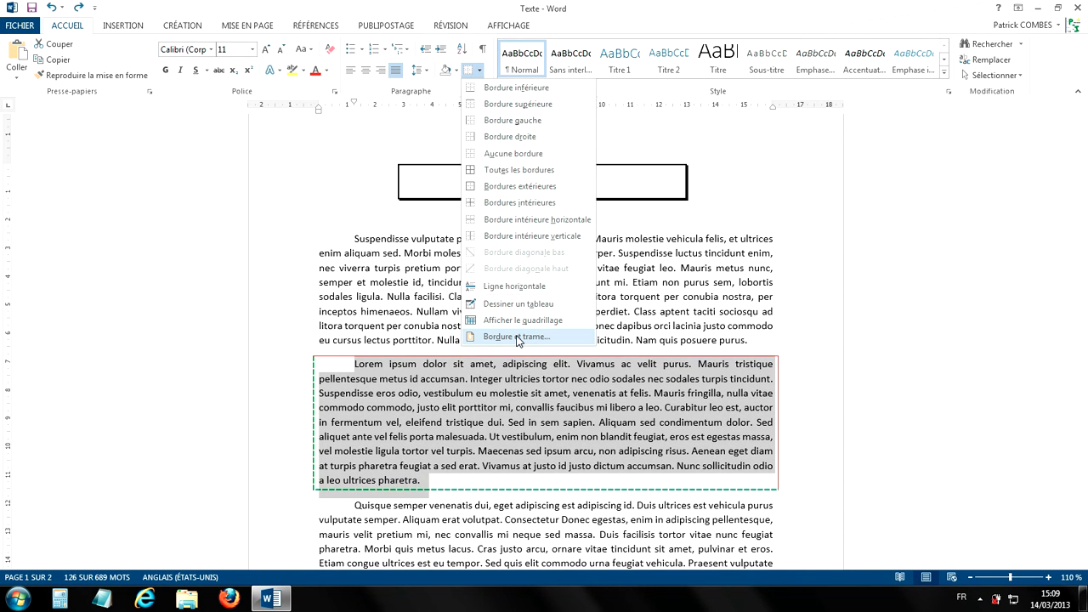
{"action": "left_click", "coordinate": [516, 337]}
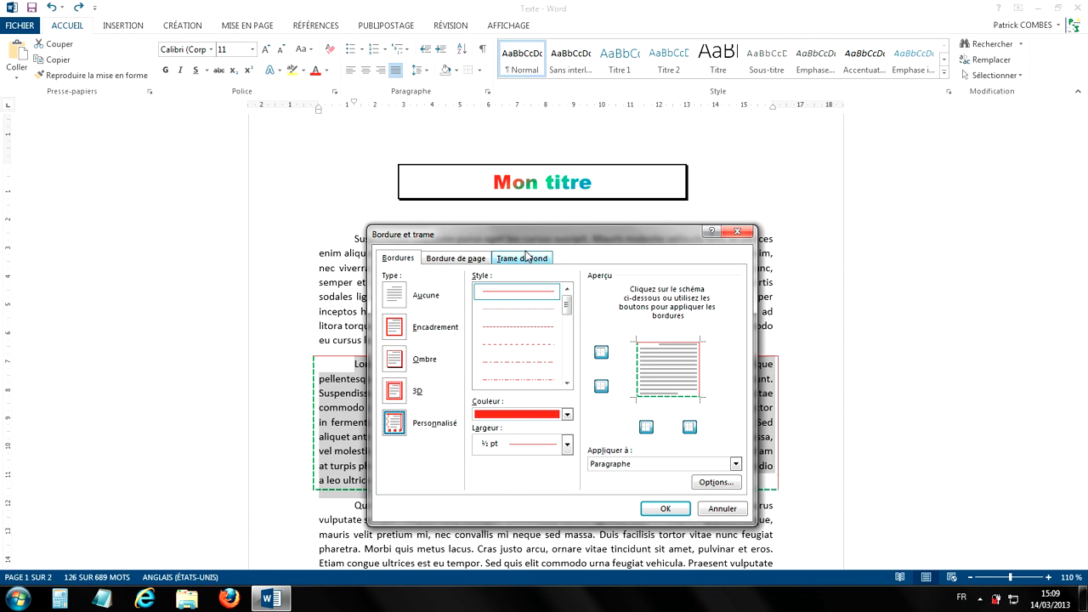
{"action": "left_click", "coordinate": [532, 265]}
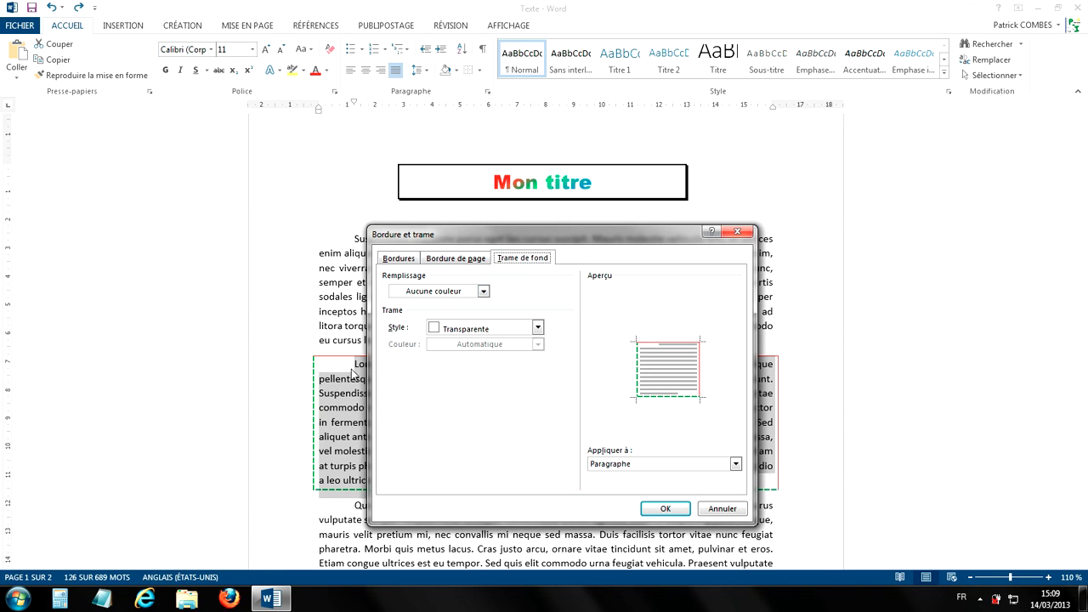
{"action": "left_click", "coordinate": [486, 293]}
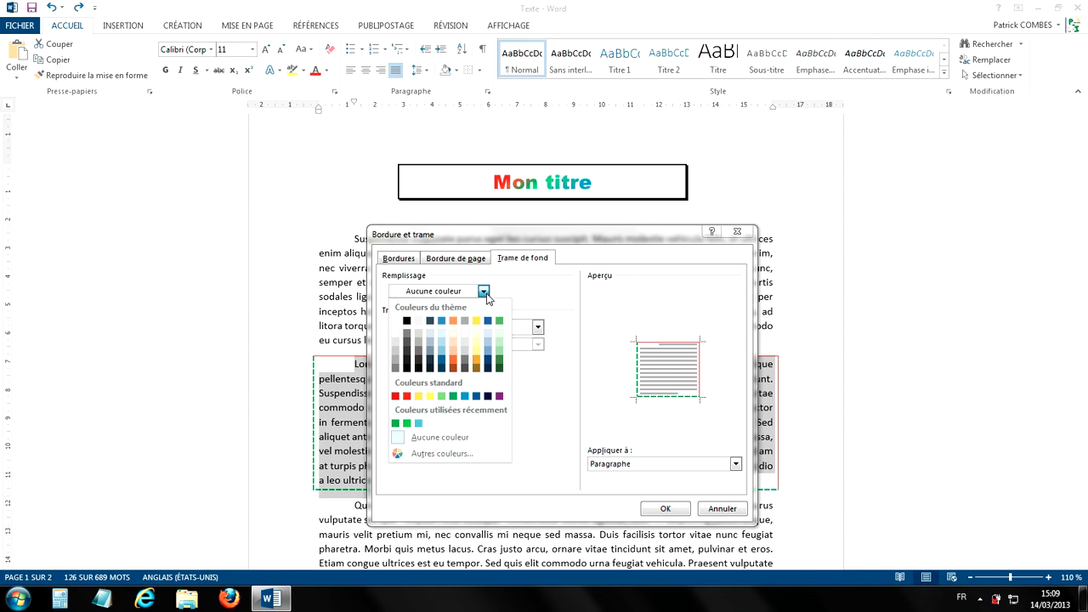
{"action": "left_click", "coordinate": [415, 452]}
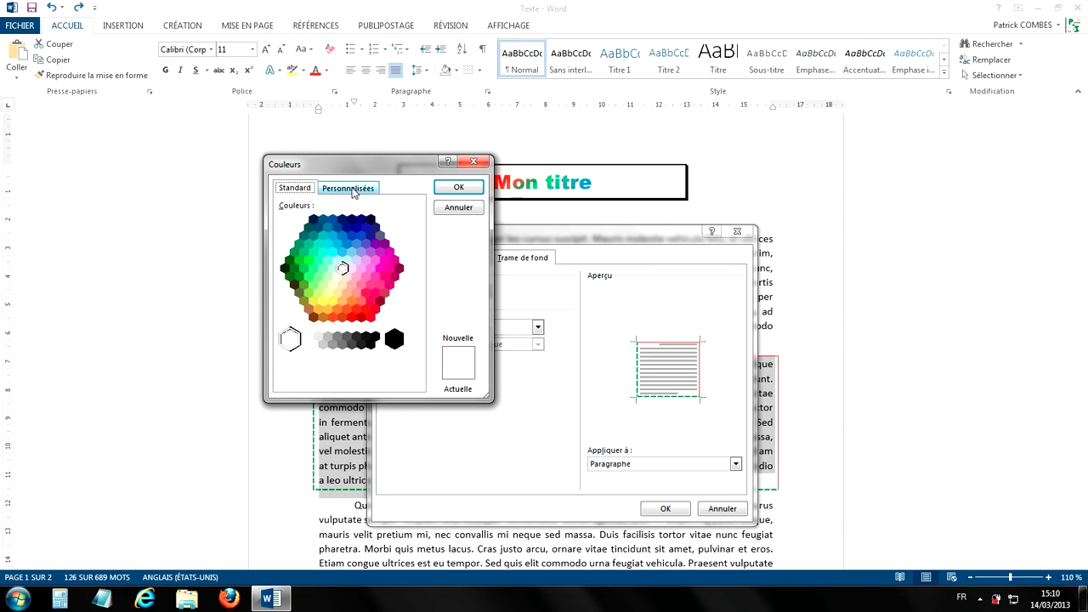
{"action": "left_click", "coordinate": [323, 188]}
{"action": "left_click", "coordinate": [474, 162]}
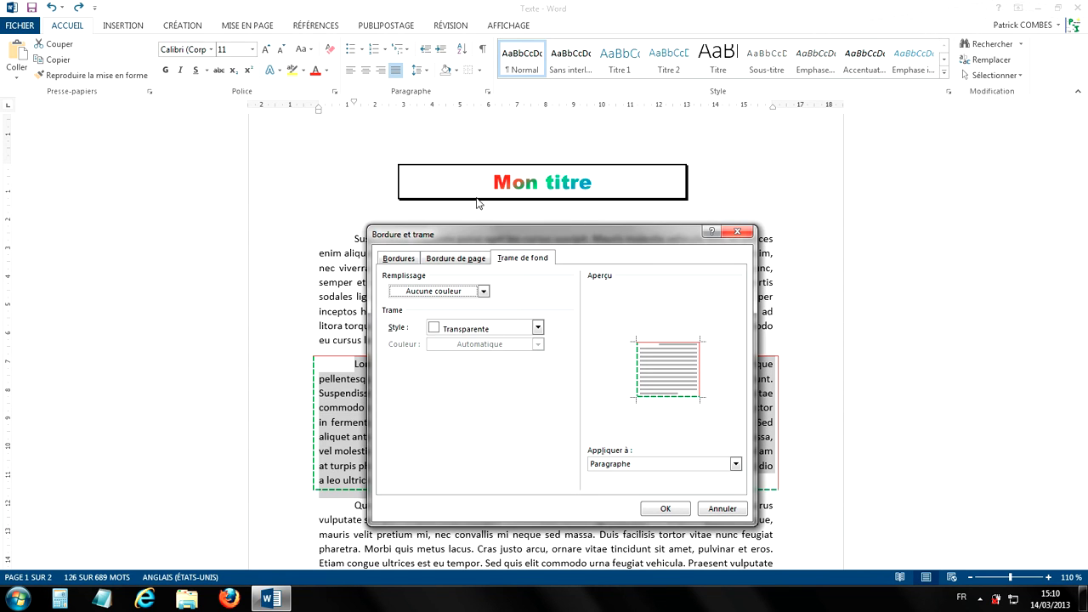
- Fill the bordered paragraph with a light green theme colour, keeping the Trame style on Transparente
{"action": "left_click", "coordinate": [483, 292]}
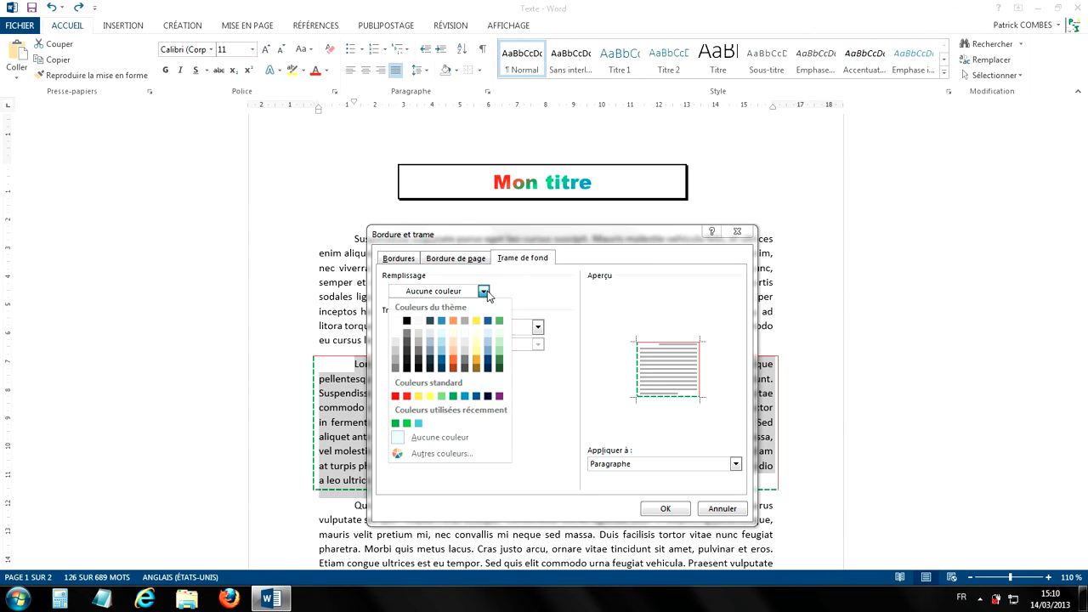
{"action": "left_click", "coordinate": [501, 352]}
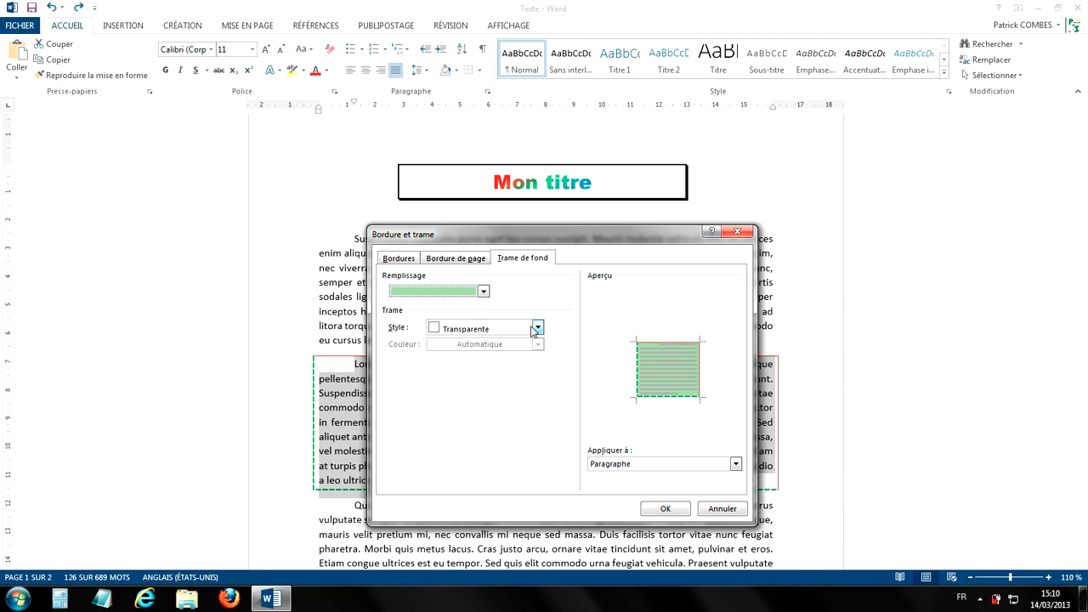
{"action": "left_click", "coordinate": [536, 328]}
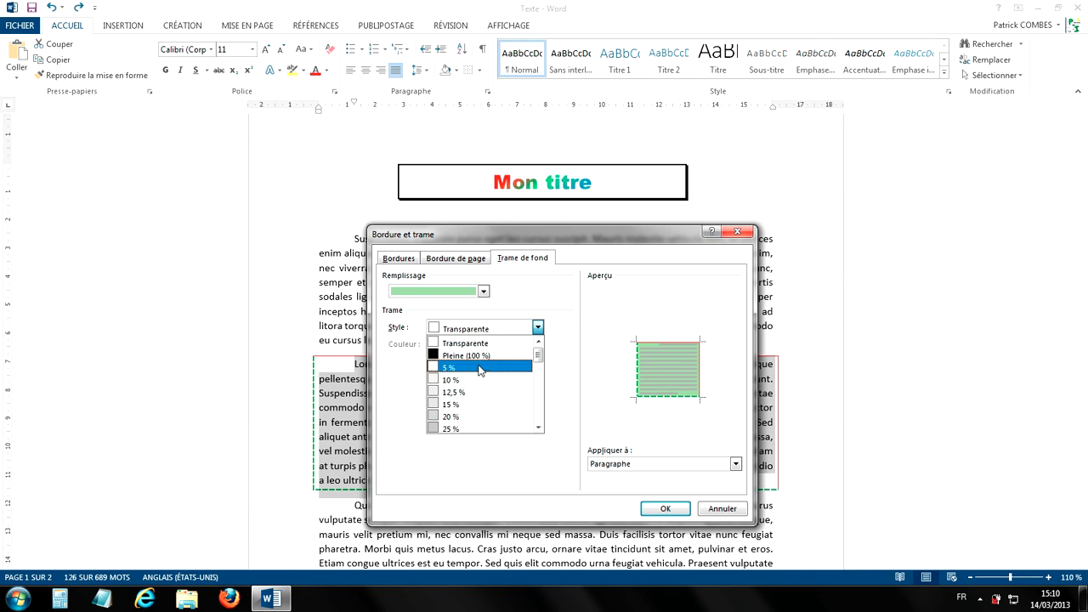
{"action": "left_click", "coordinate": [583, 356]}
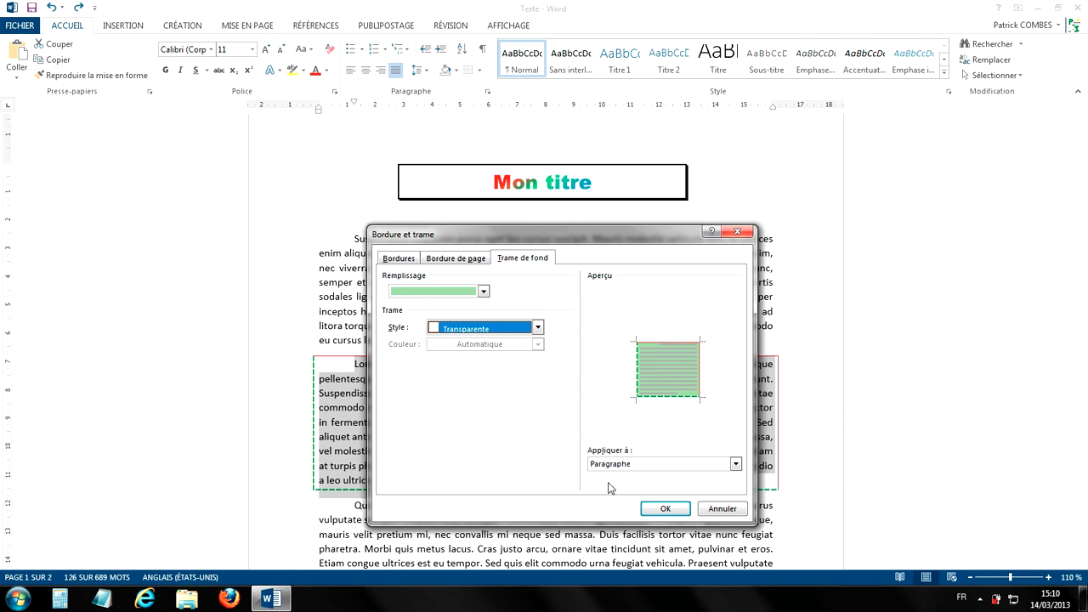
{"action": "left_click", "coordinate": [665, 510]}
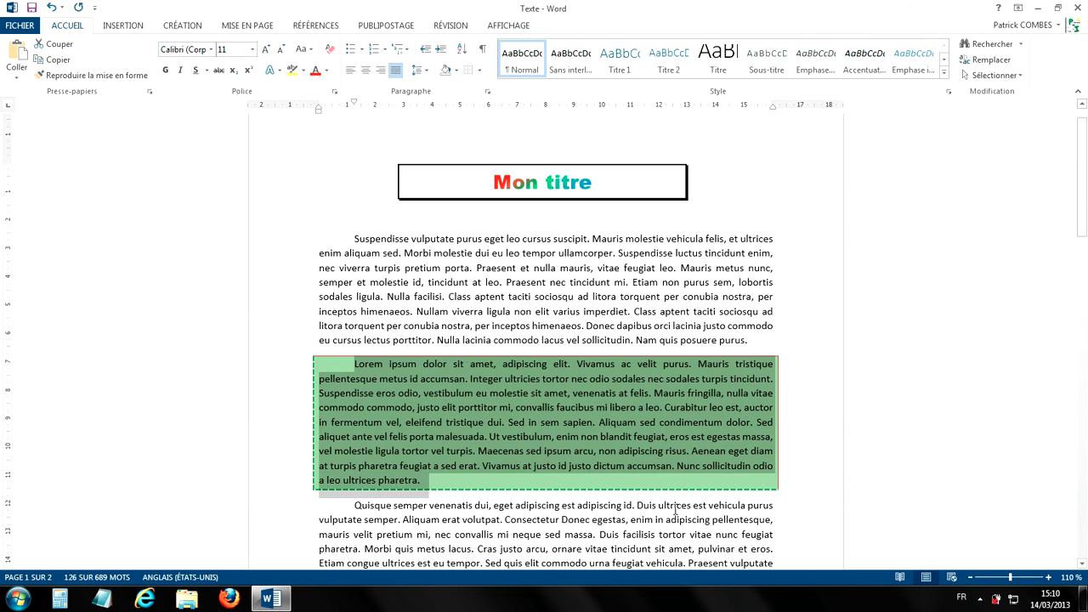
{"action": "left_click", "coordinate": [660, 269]}
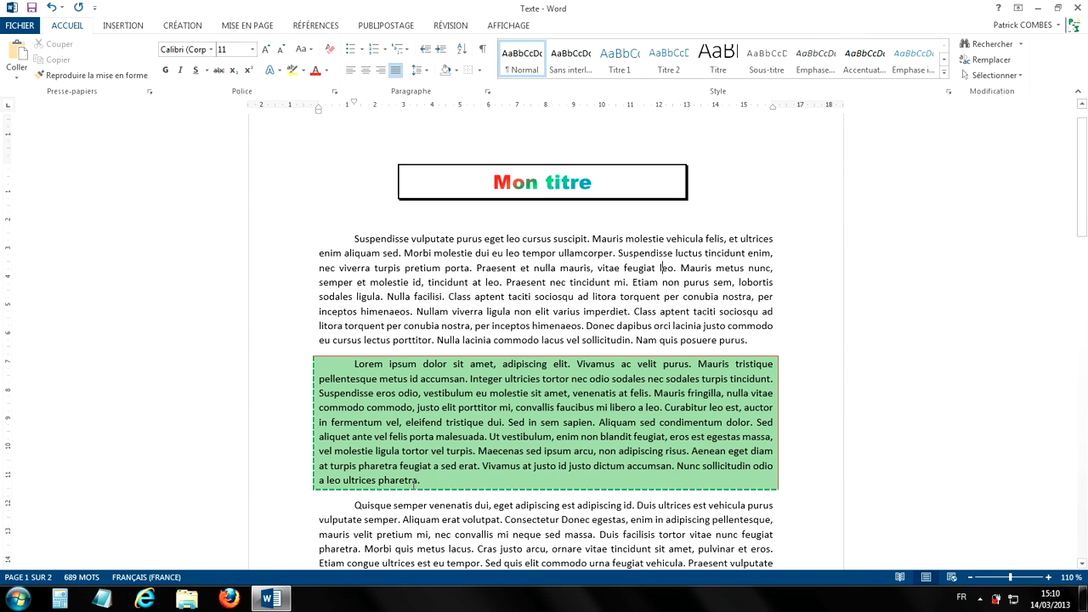
- Remove the bordered paragraph's green background by setting its Trame de fond fill to Aucune couleur
{"action": "left_click_drag", "start_coordinate": [423, 481], "coordinate": [355, 365]}
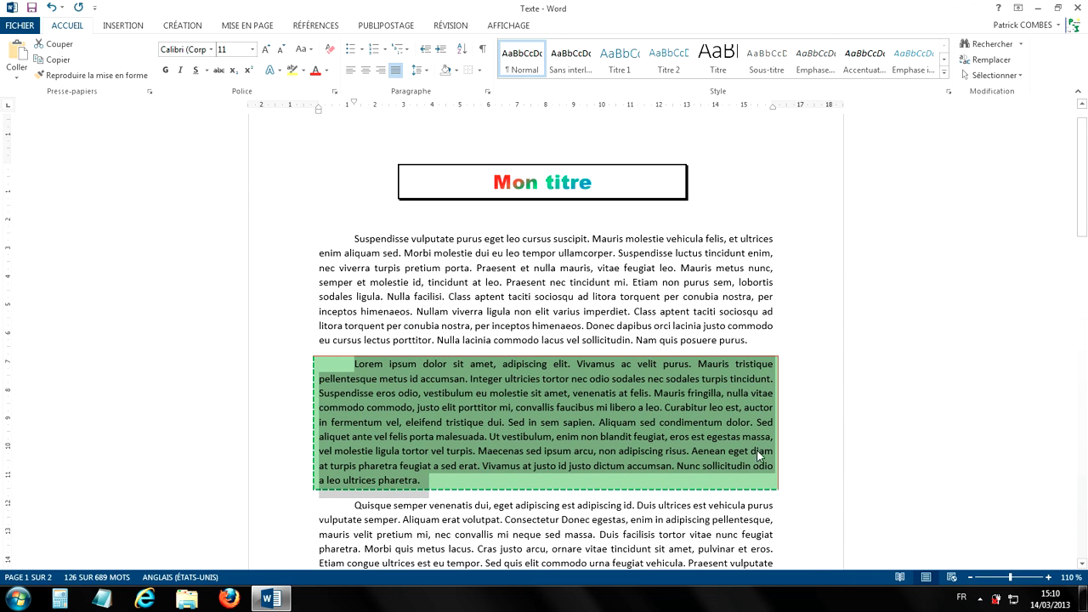
{"action": "left_click", "coordinate": [480, 69]}
{"action": "left_click", "coordinate": [515, 337]}
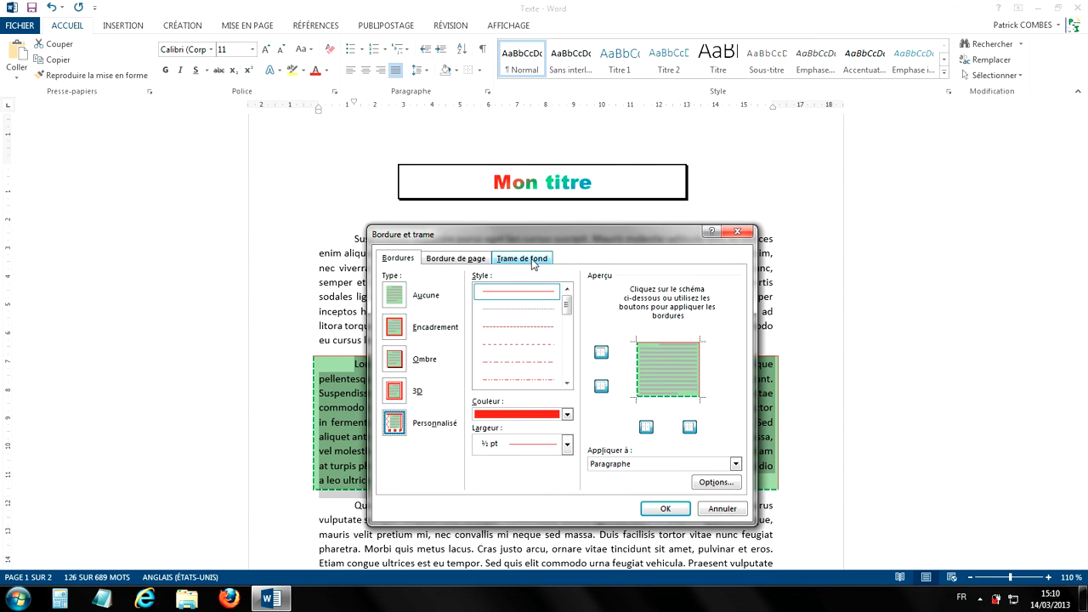
{"action": "left_click", "coordinate": [531, 260]}
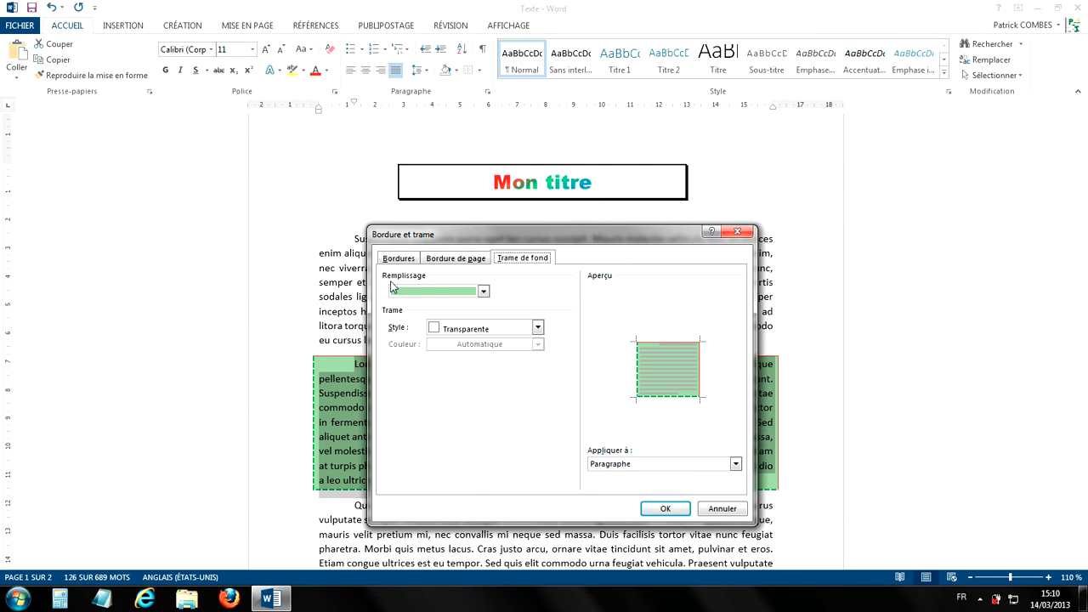
{"action": "left_click", "coordinate": [482, 292]}
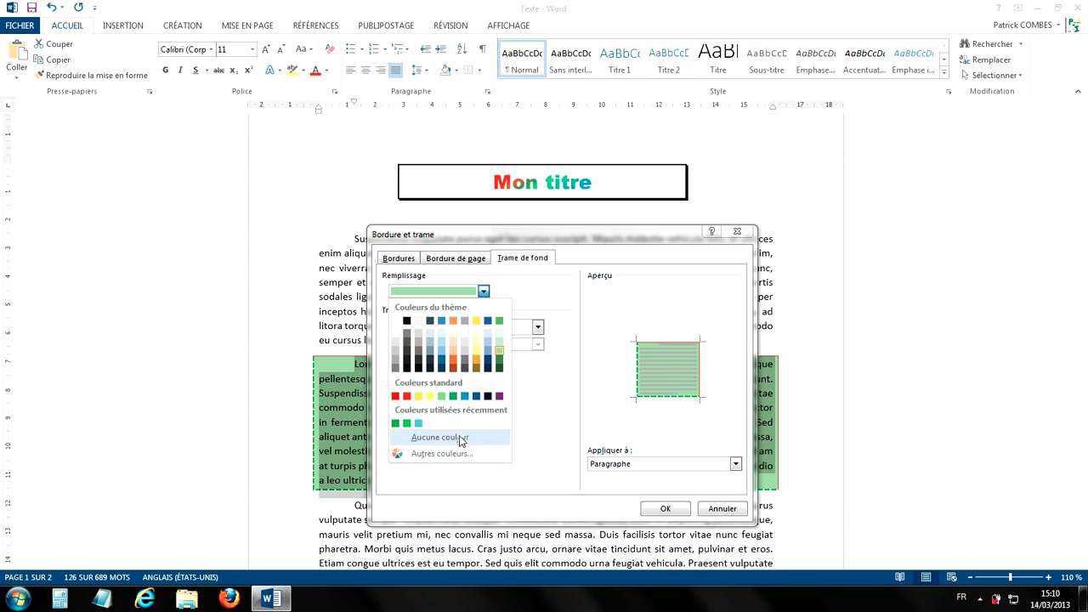
{"action": "left_click", "coordinate": [458, 442]}
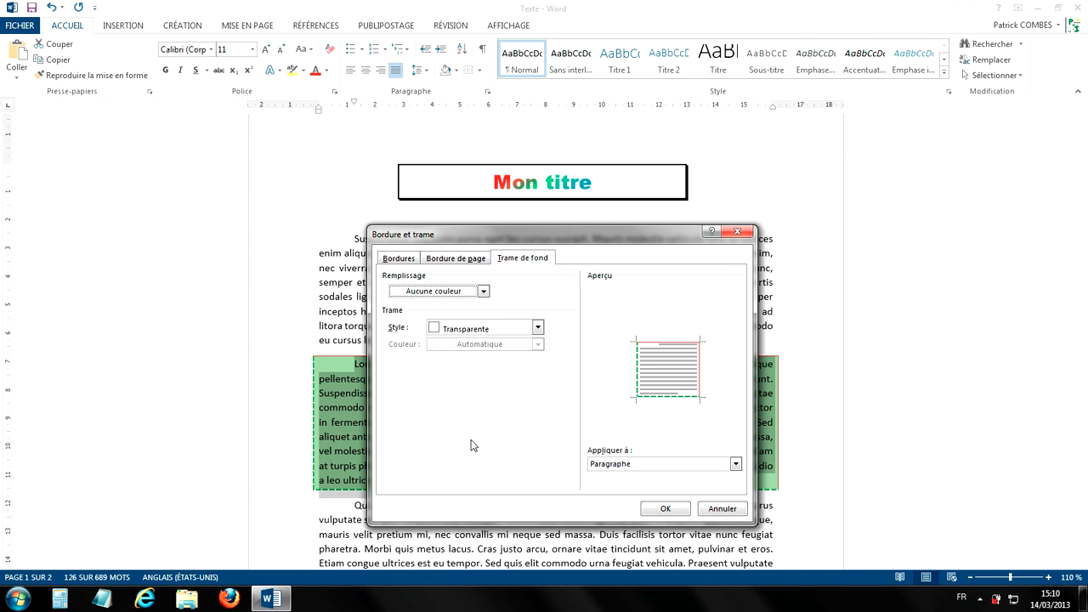
{"action": "left_click", "coordinate": [666, 508]}
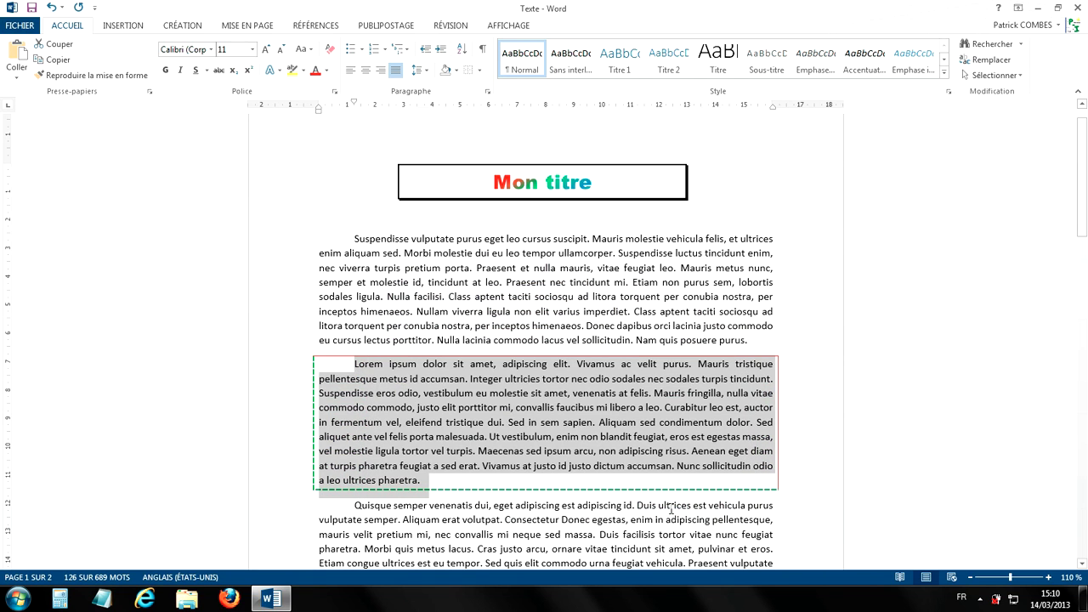
{"action": "left_click", "coordinate": [578, 290]}
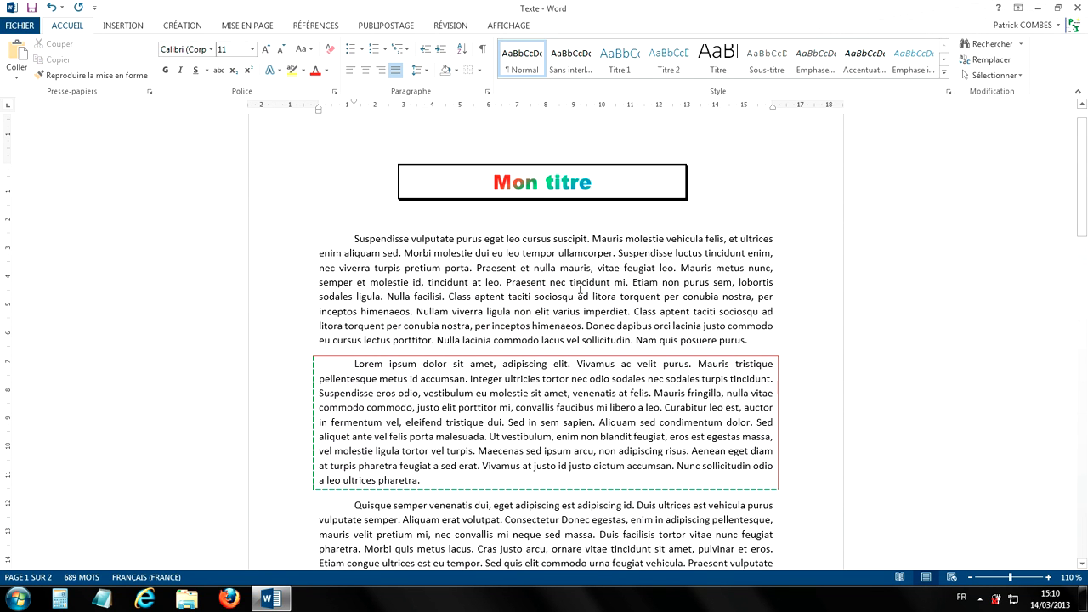